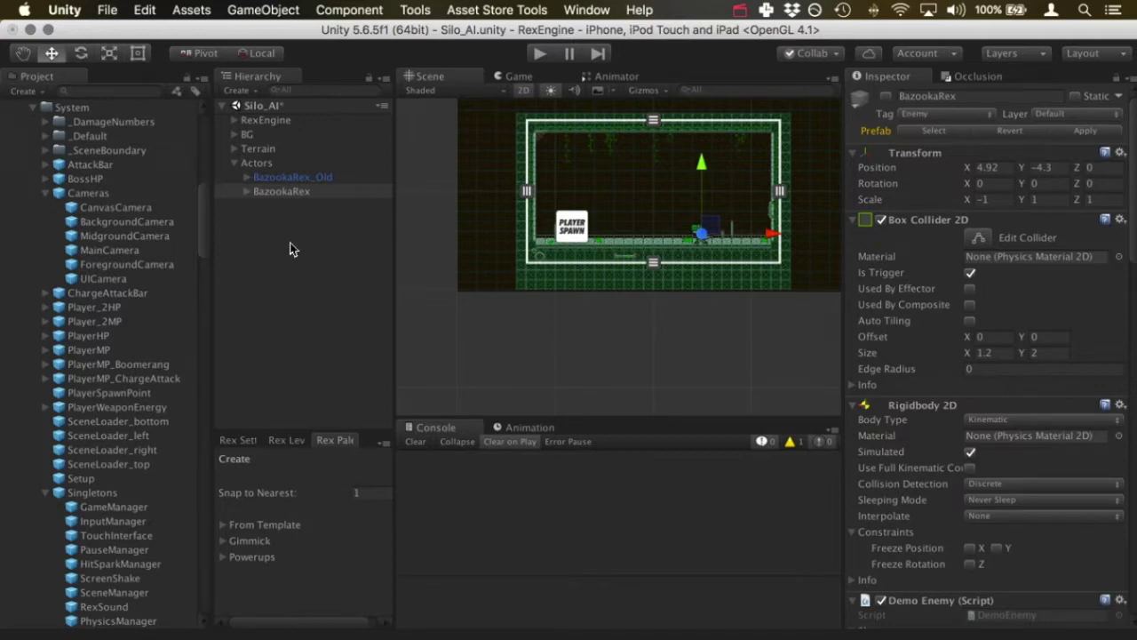
- Frame BazookaRex_Old in the scene, play-test the level to watch its finished behaviour, and stop playback
click(310, 178)
scroll(591, 220, up, 1)
scroll(591, 220, up, 3)
middle_drag(634, 231, 626, 307)
scroll(626, 307, up, 1)
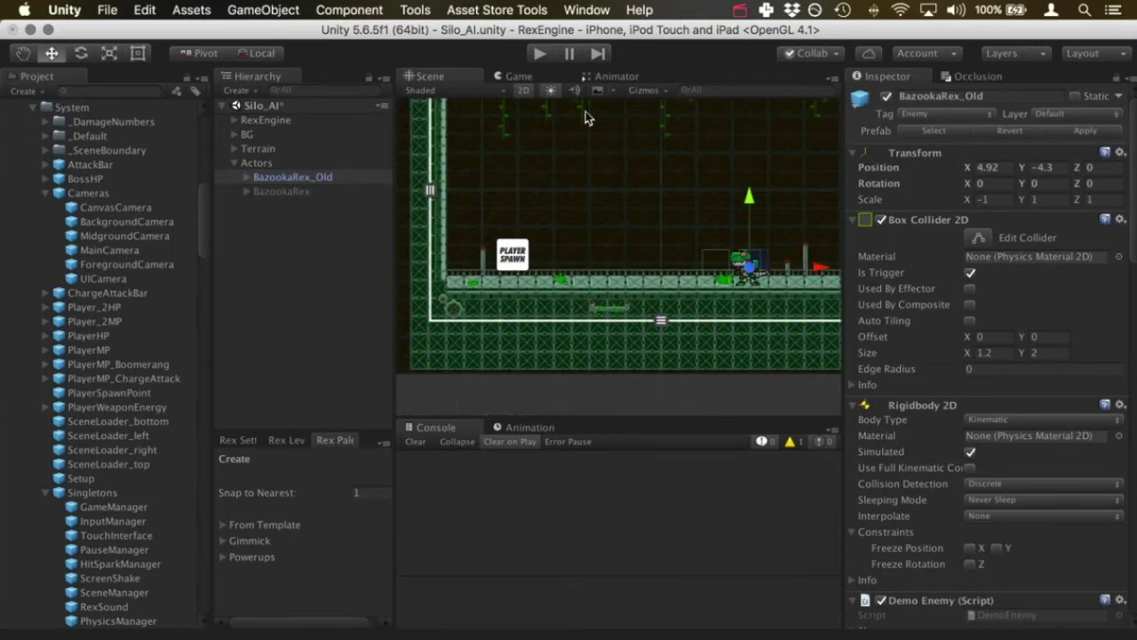
key(super+p)
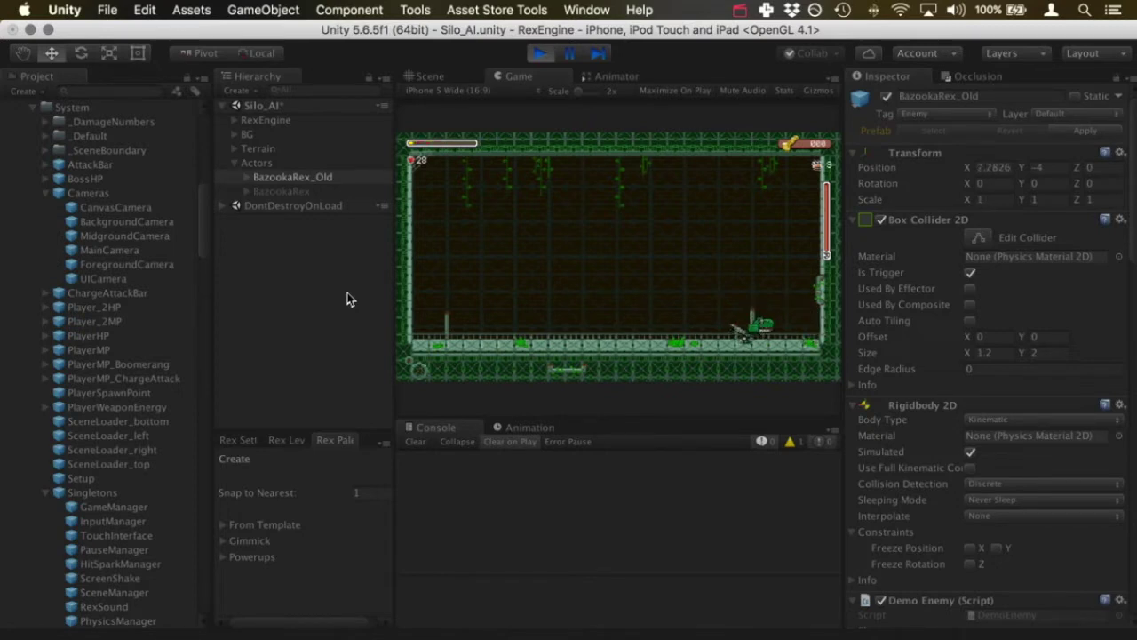
click(542, 55)
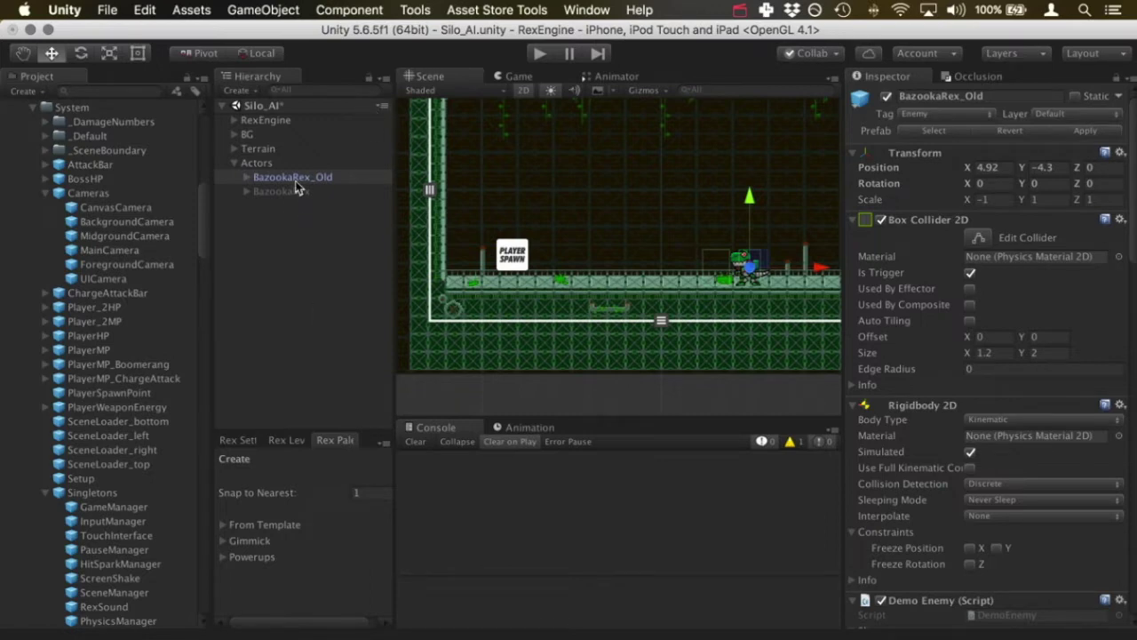
- Activate the BazookaRex object and deactivate BazookaRex_Old under Actors
scroll(756, 254, up, 5)
key(q)
middle_drag(482, 237, 368, 229)
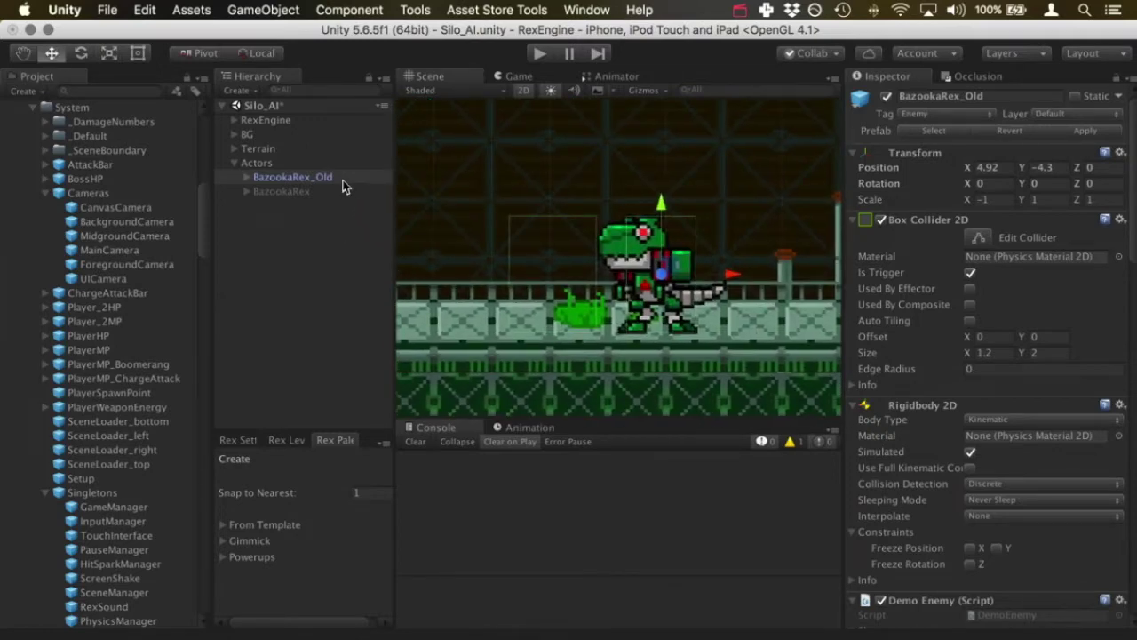
click(345, 192)
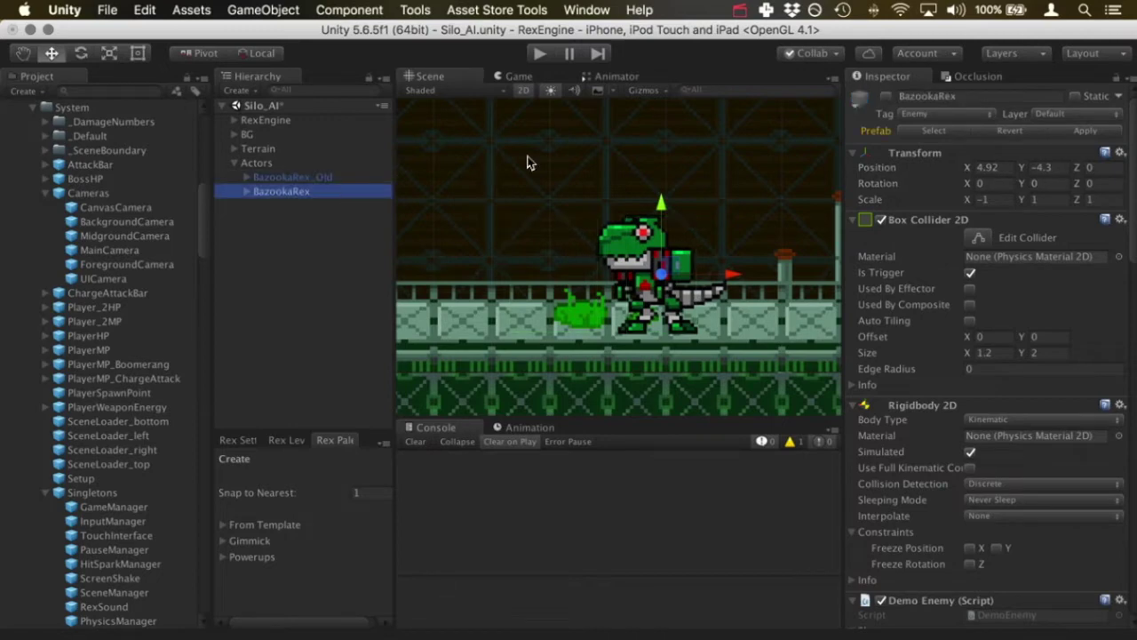
click(891, 101)
click(369, 176)
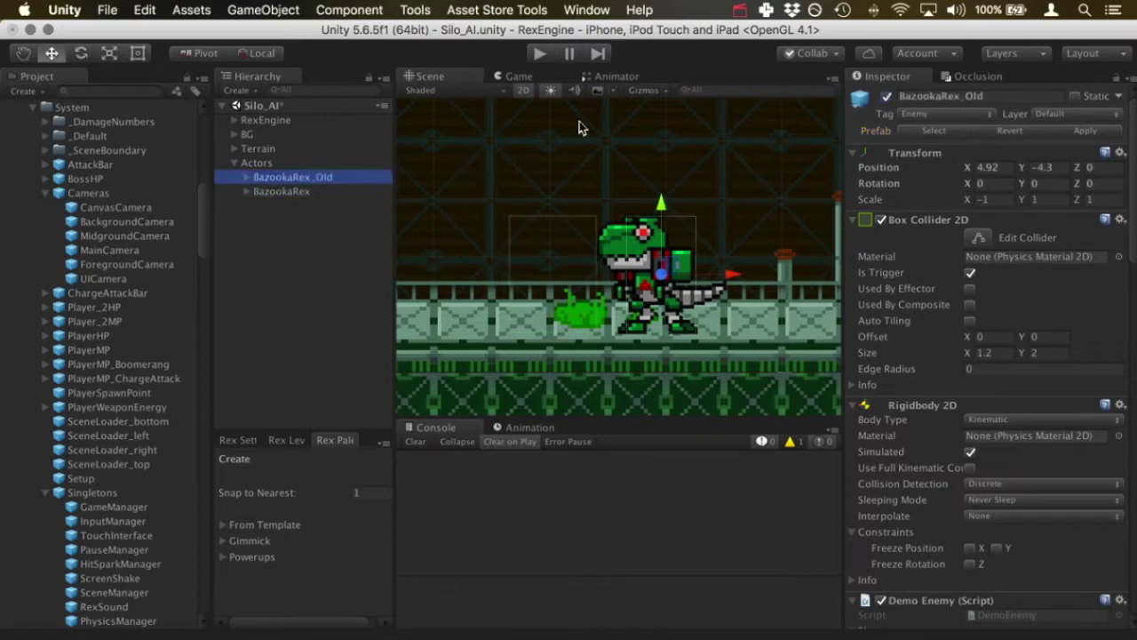
click(886, 98)
- Add a Patrol movement to the AI_Phase_1 routine in BazookaRex's AI hierarchy
click(246, 191)
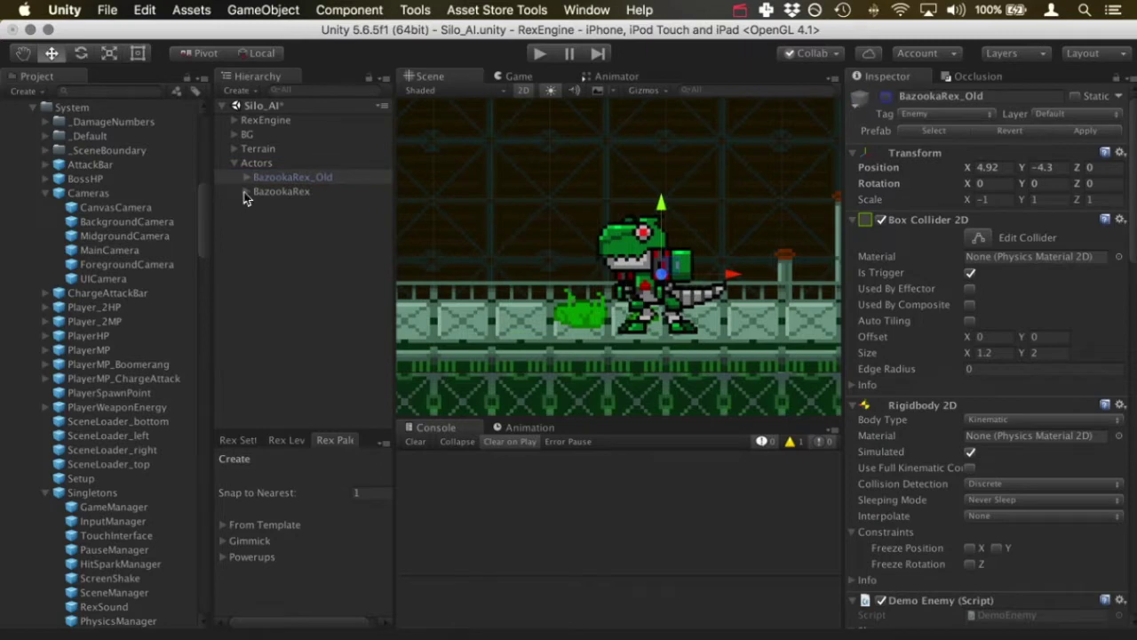
click(281, 191)
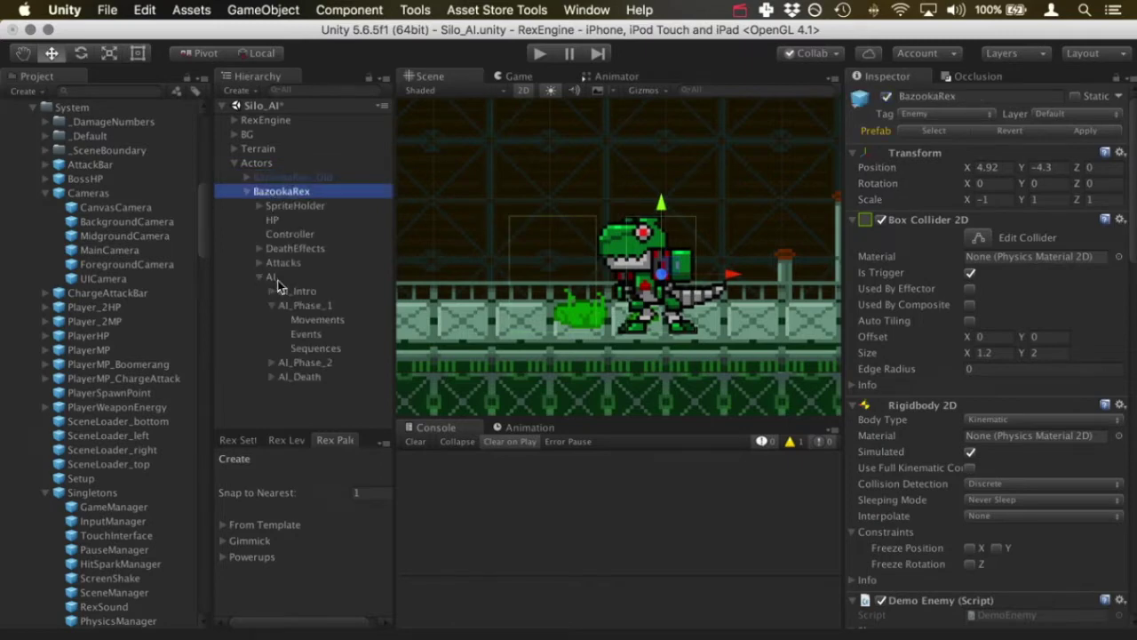
click(306, 280)
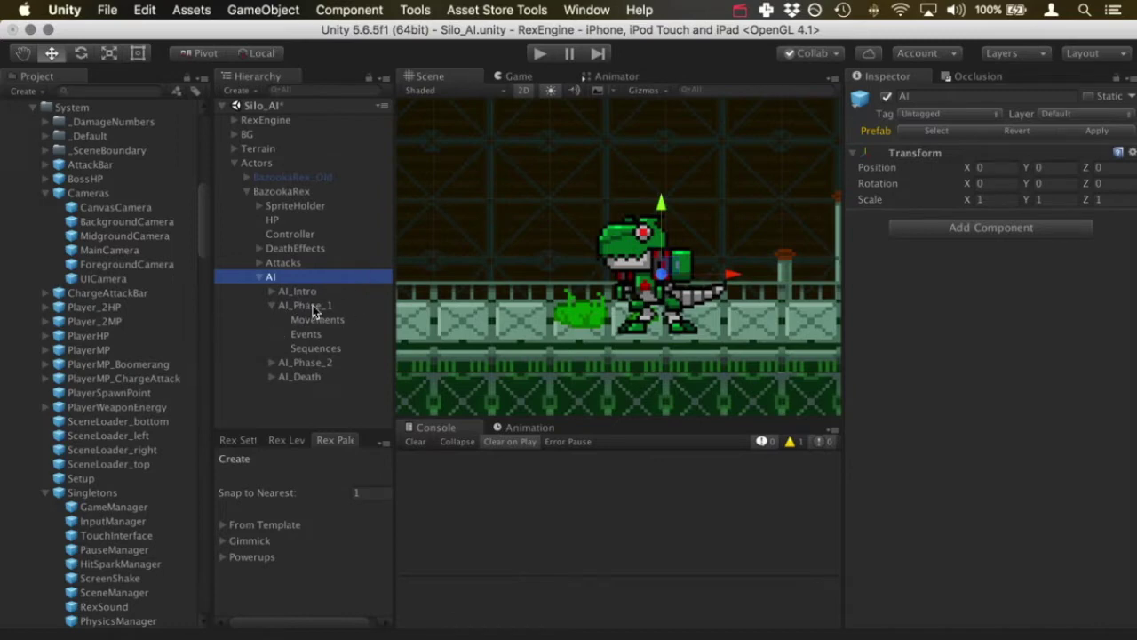
click(309, 291)
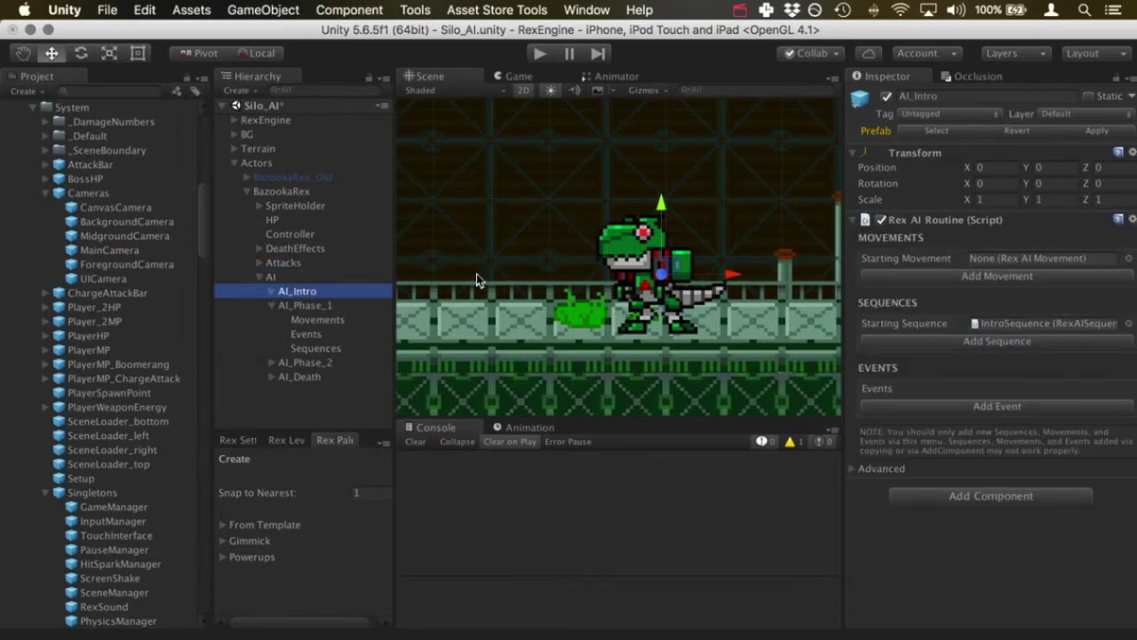
click(347, 307)
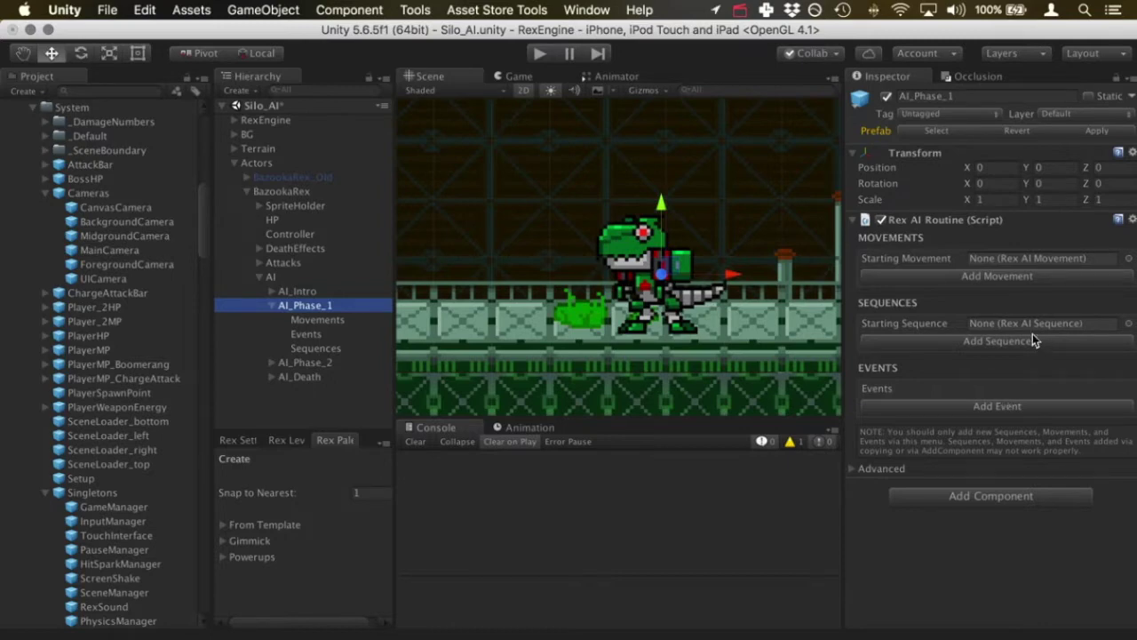
click(947, 278)
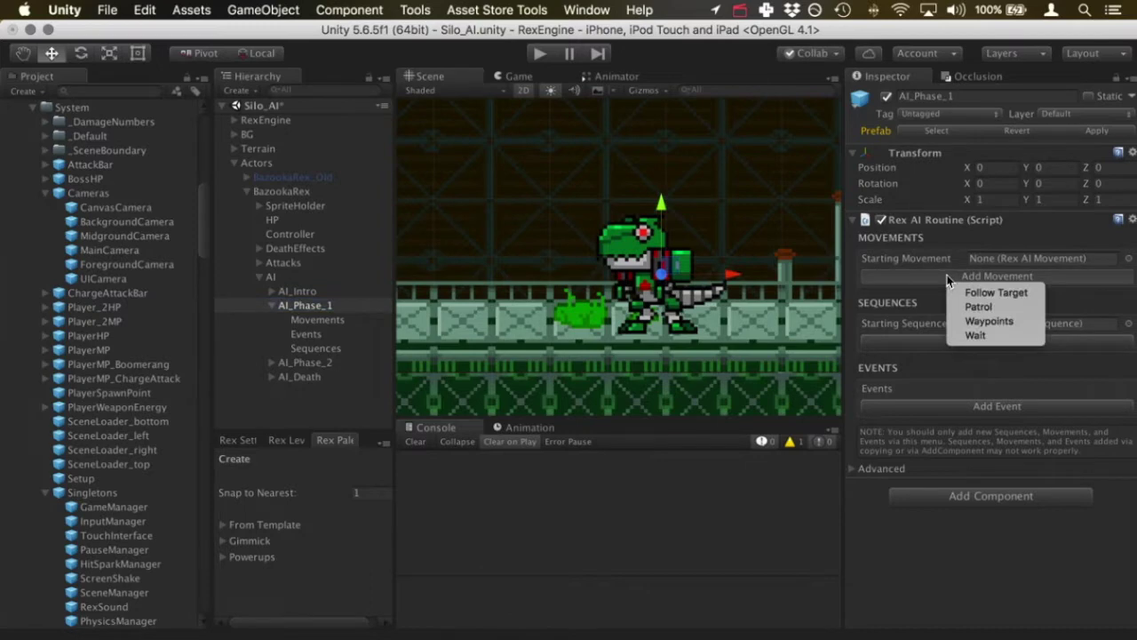
click(1023, 308)
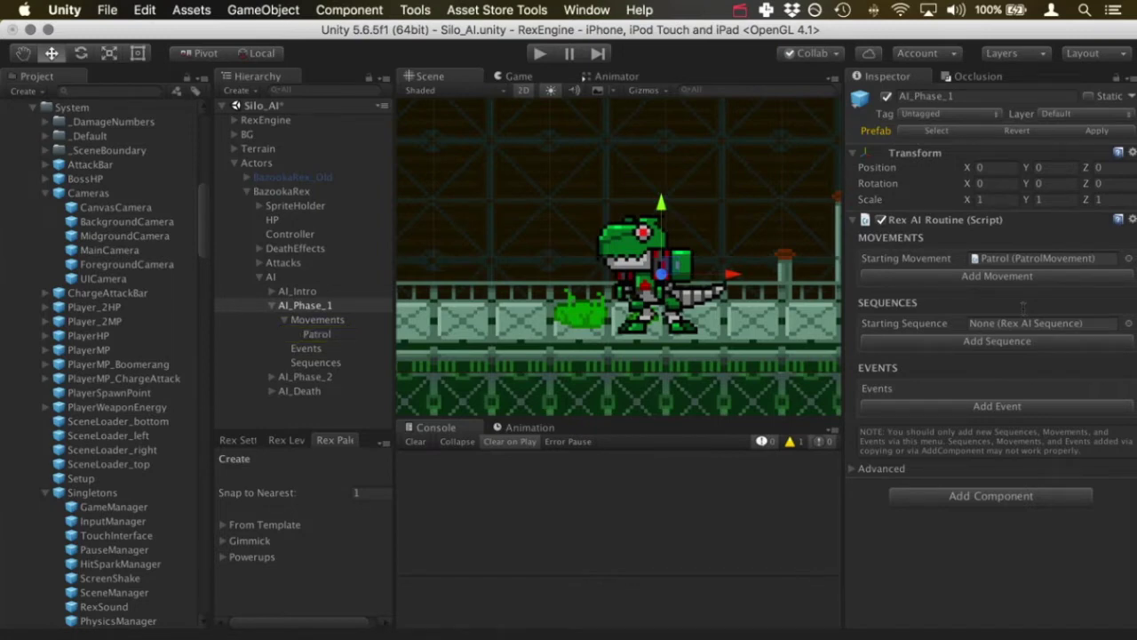
- Disable turning on ledge contact and jumping on both wall and ledge contact in BazookaRex's Patrol movement
click(326, 336)
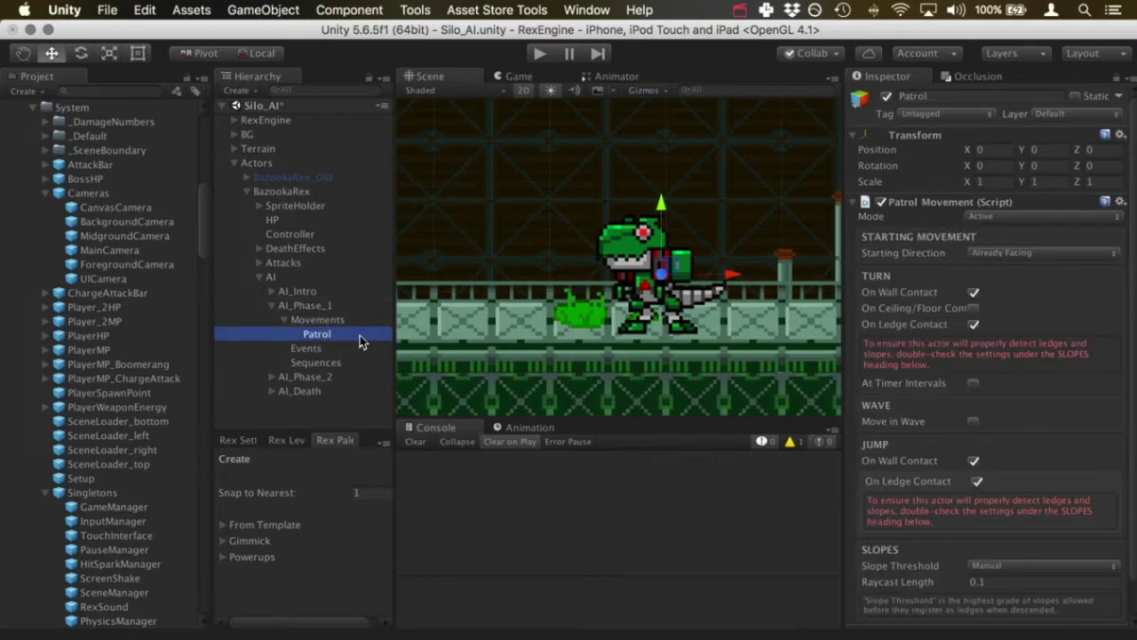
drag(842, 360, 755, 381)
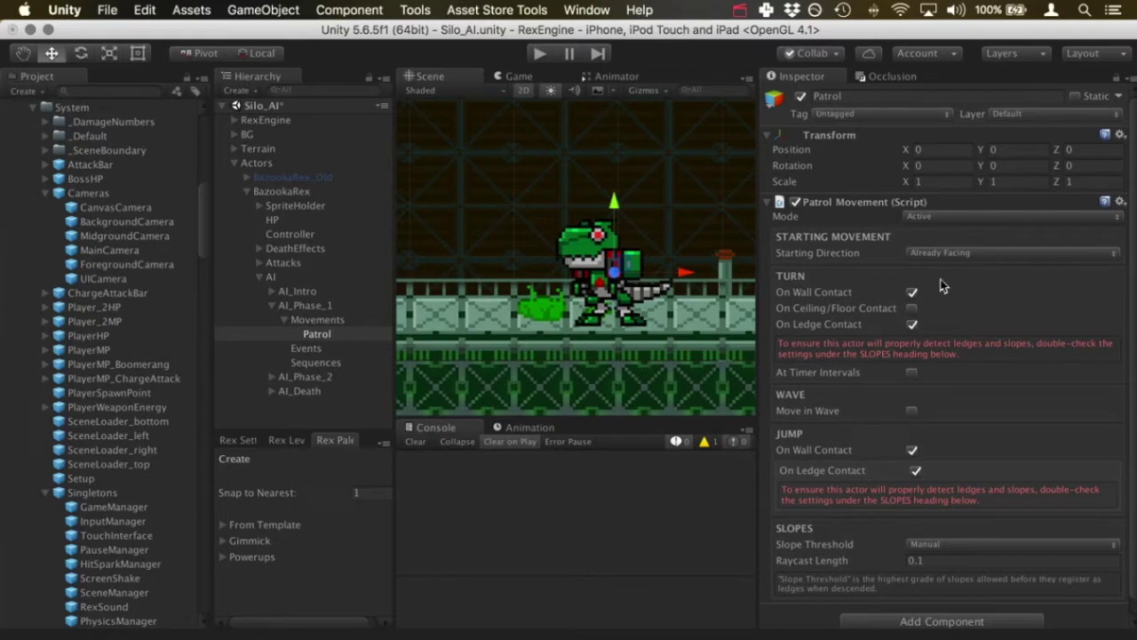
click(958, 252)
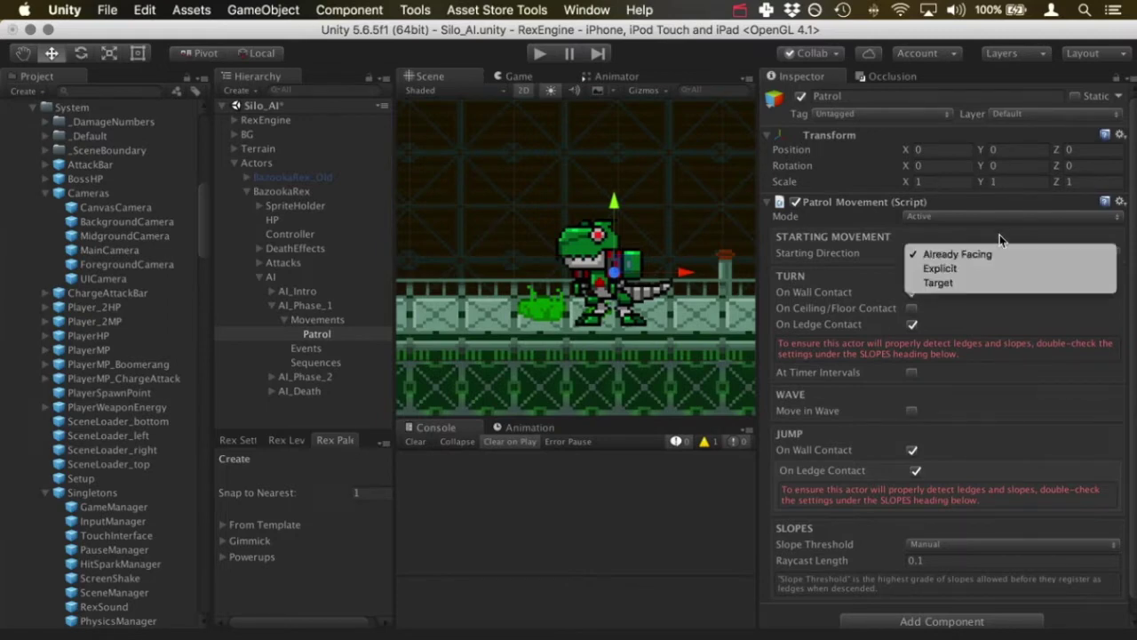
click(998, 234)
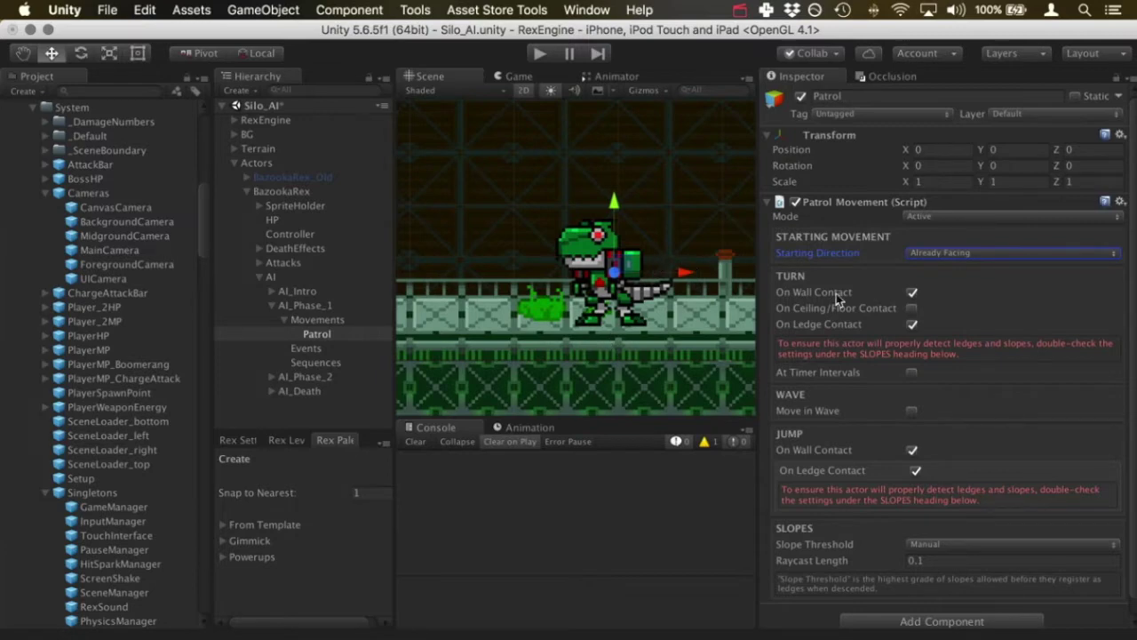
click(911, 325)
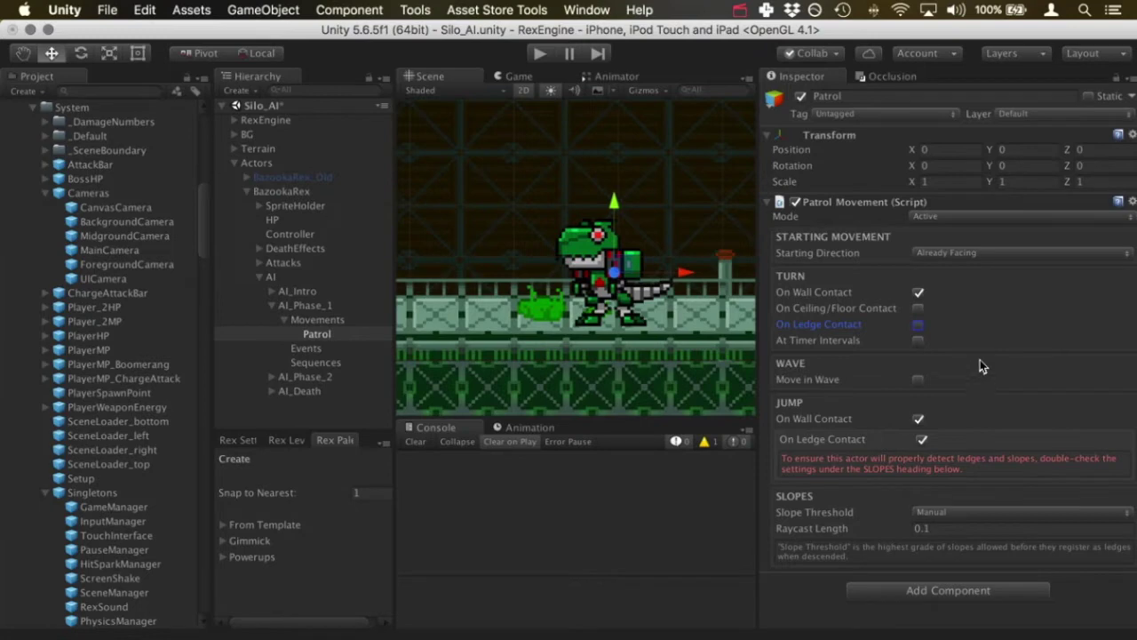
click(919, 421)
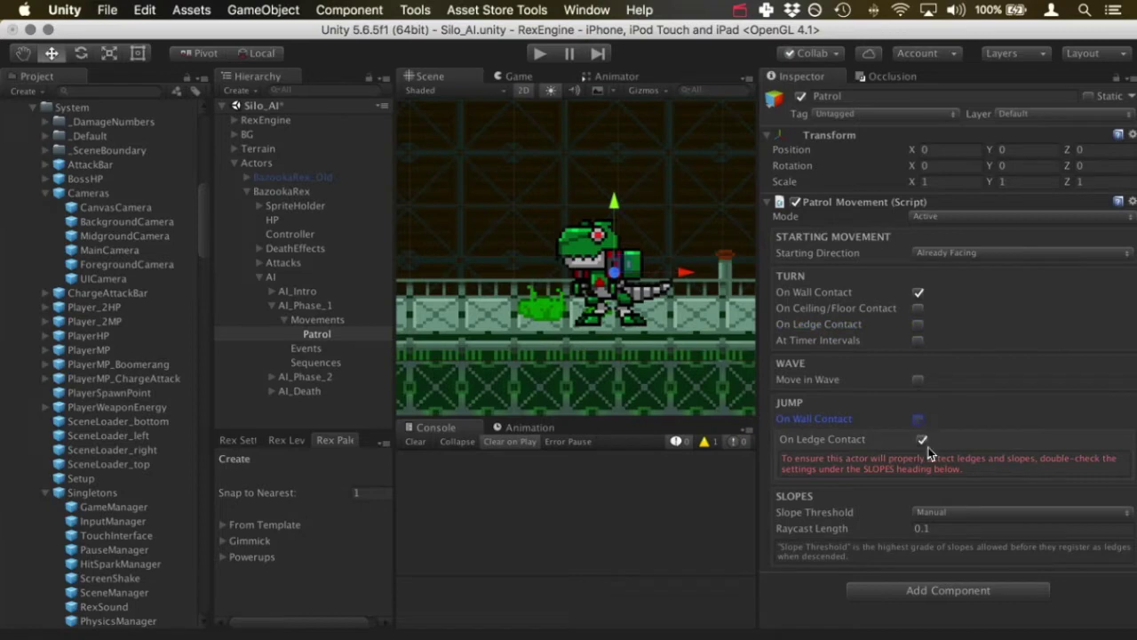
click(922, 440)
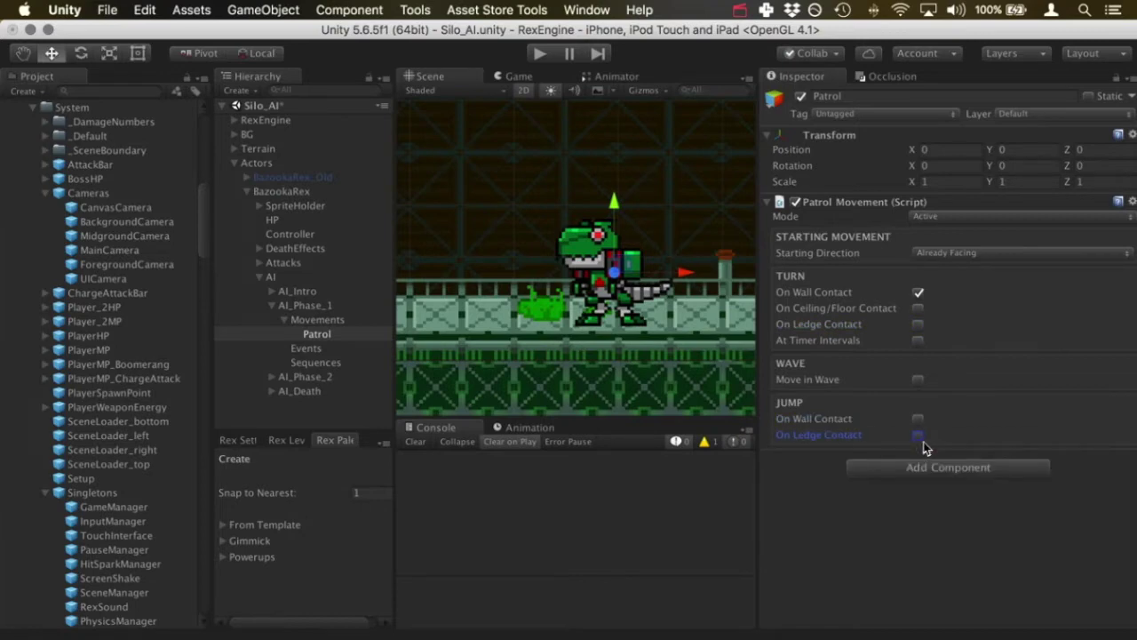
- Compare the AI_Phase_1 Patrol settings of BazookaRex_Old with those of BazookaRex
click(244, 176)
click(284, 308)
click(308, 318)
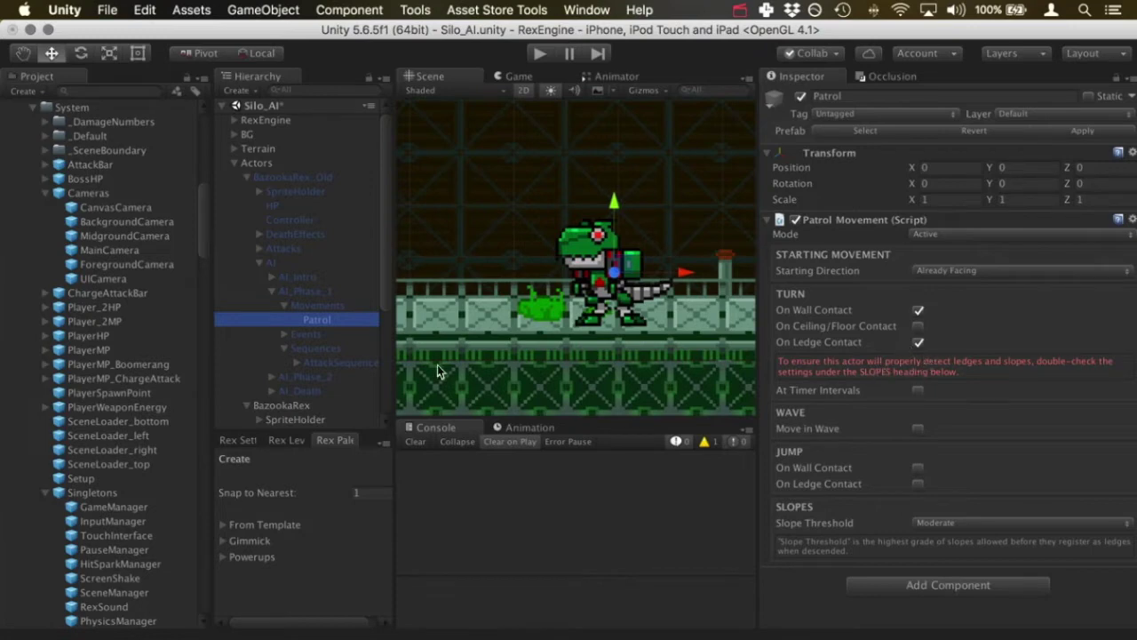
scroll(329, 322, down, 5)
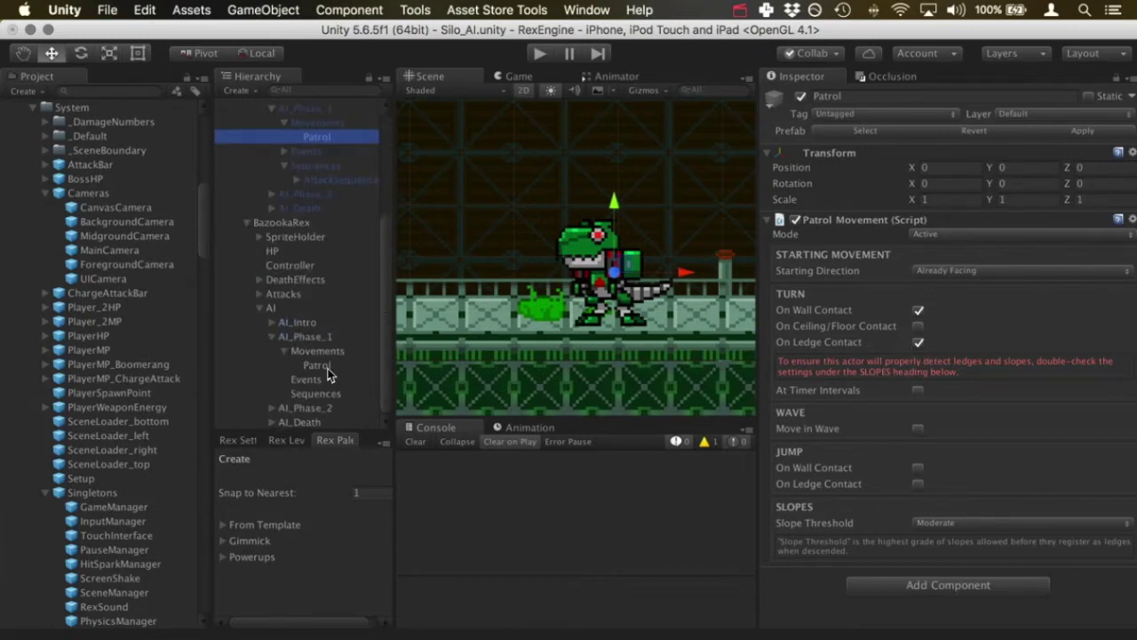
click(328, 373)
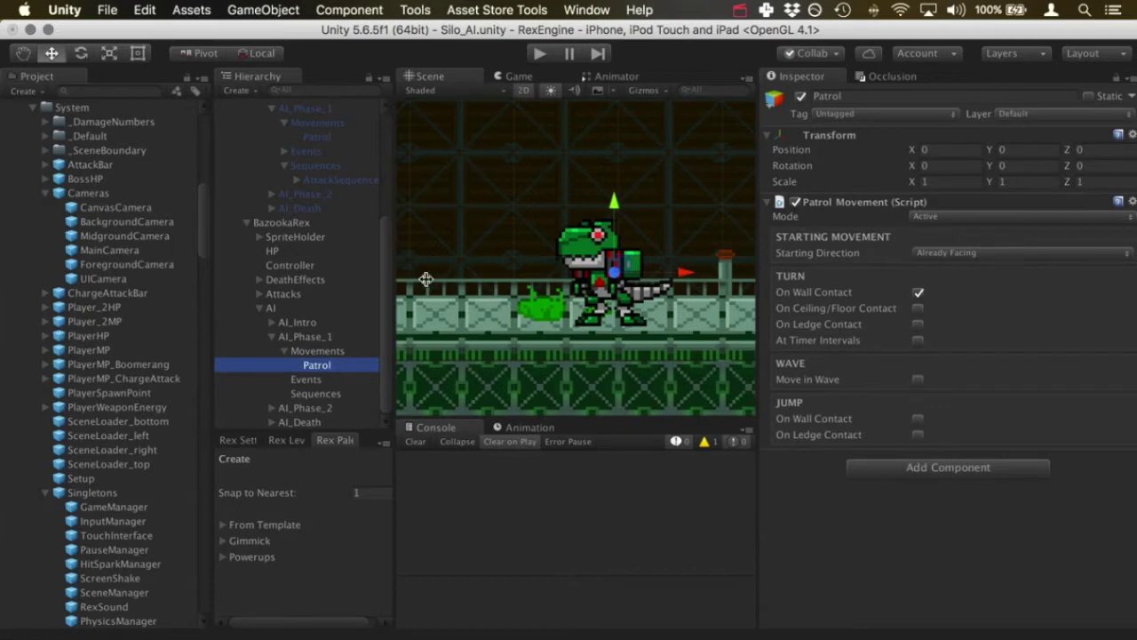
scroll(622, 340, down, 2)
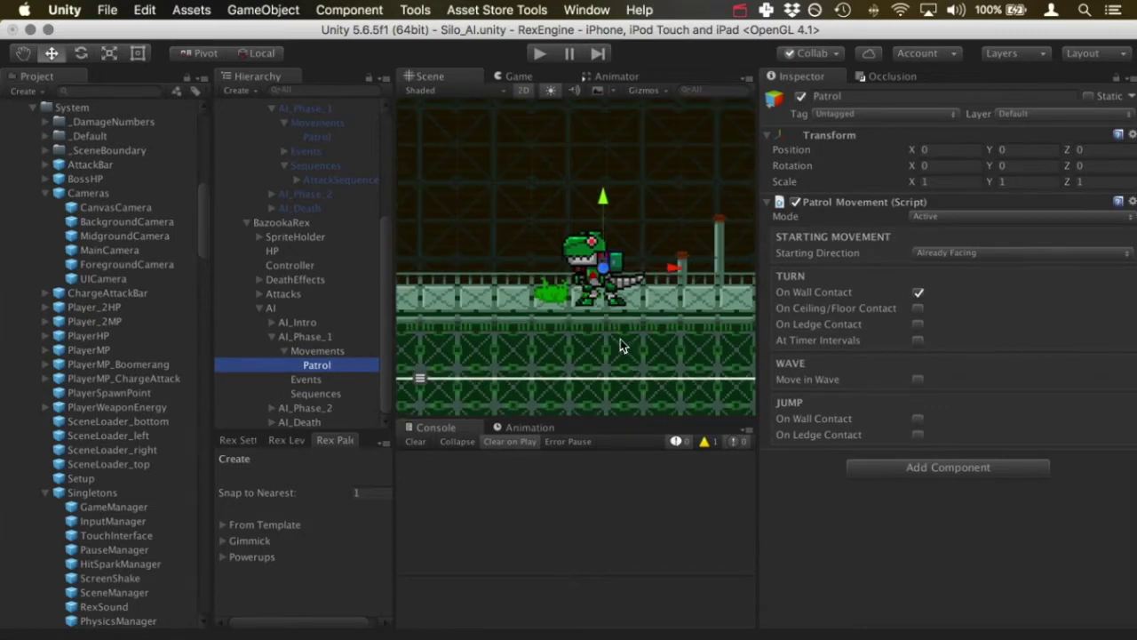
- Check the AI routine assigned to BazookaRex, play-test its patrol in the level, and stop playback
click(286, 265)
click(281, 224)
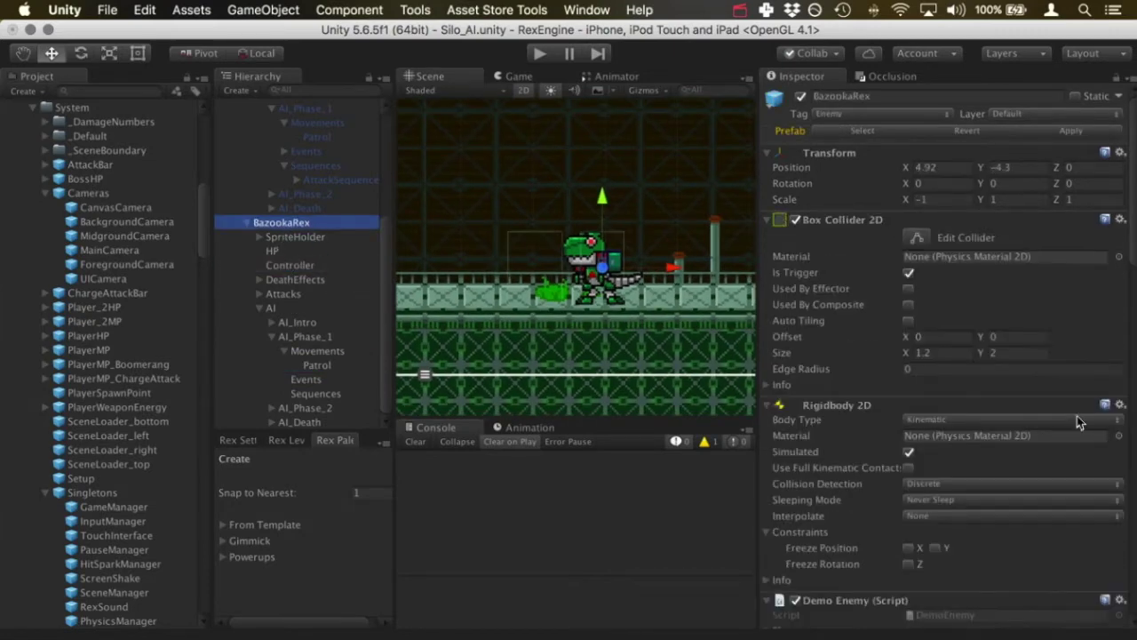
scroll(1069, 417, down, 10)
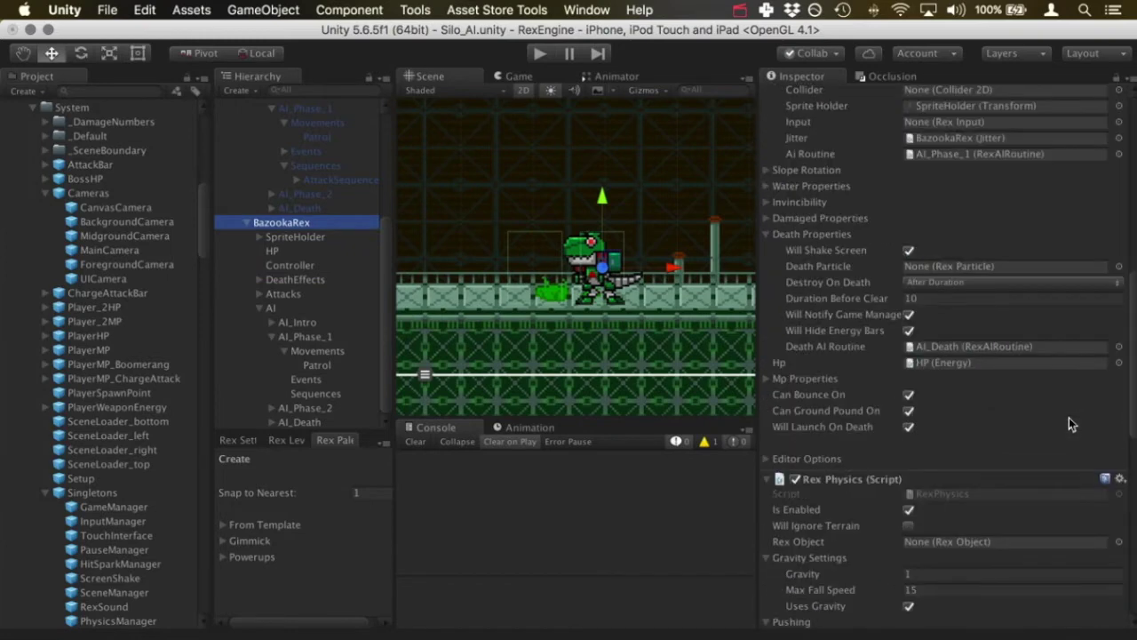
scroll(583, 338, down, 5)
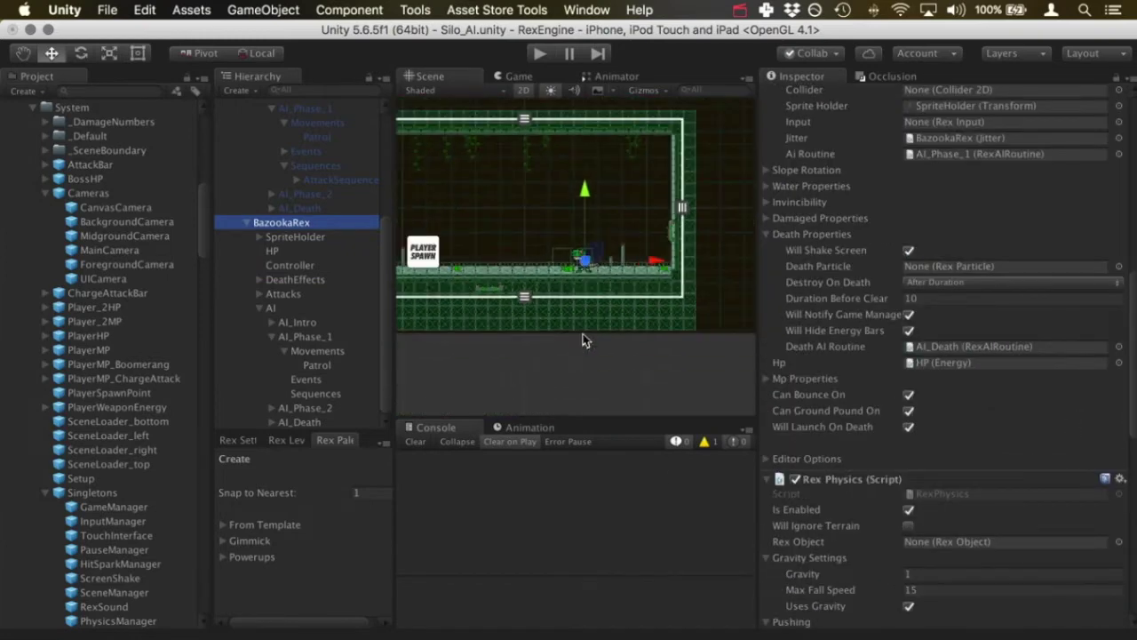
click(538, 48)
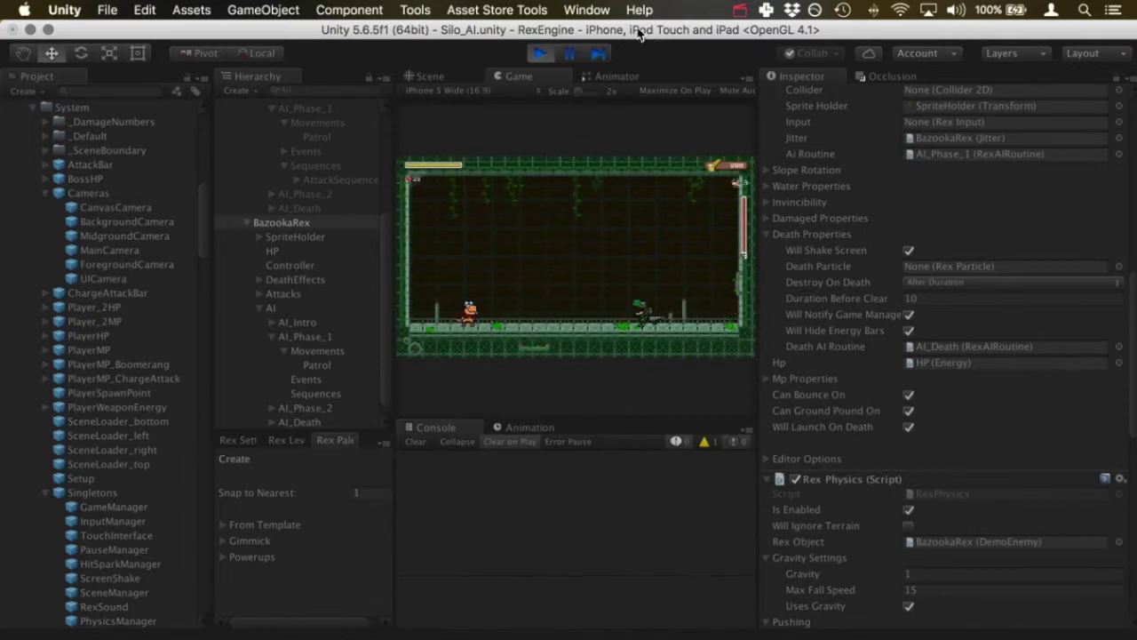
click(542, 52)
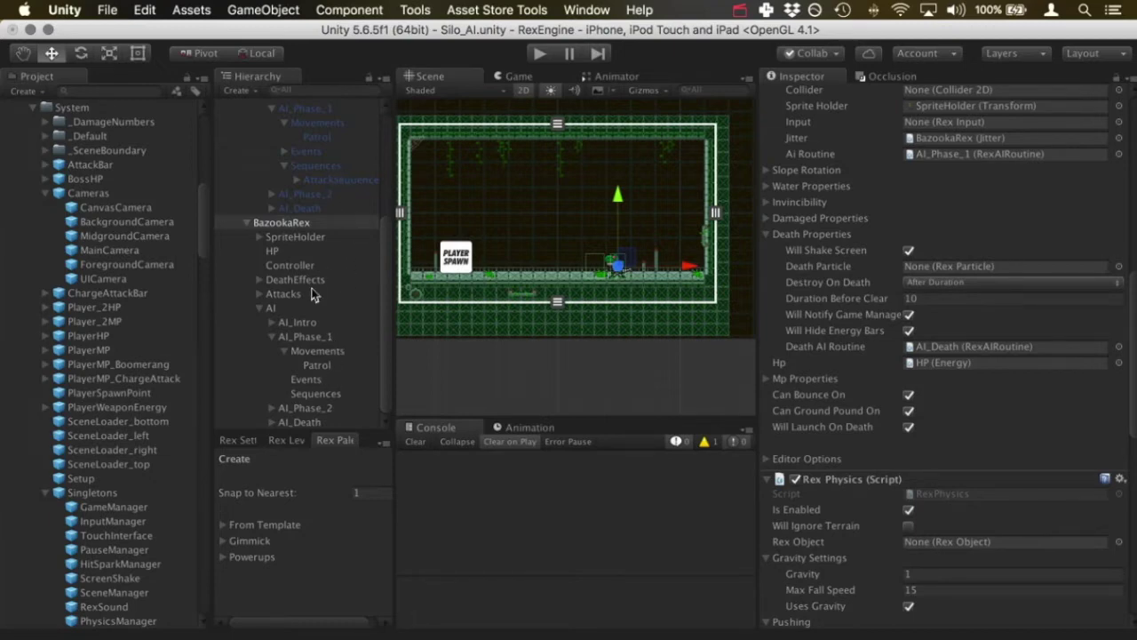
- Add a sequence to BazookaRex's AI_Phase_1 routine and rename it AttackSequence
click(310, 338)
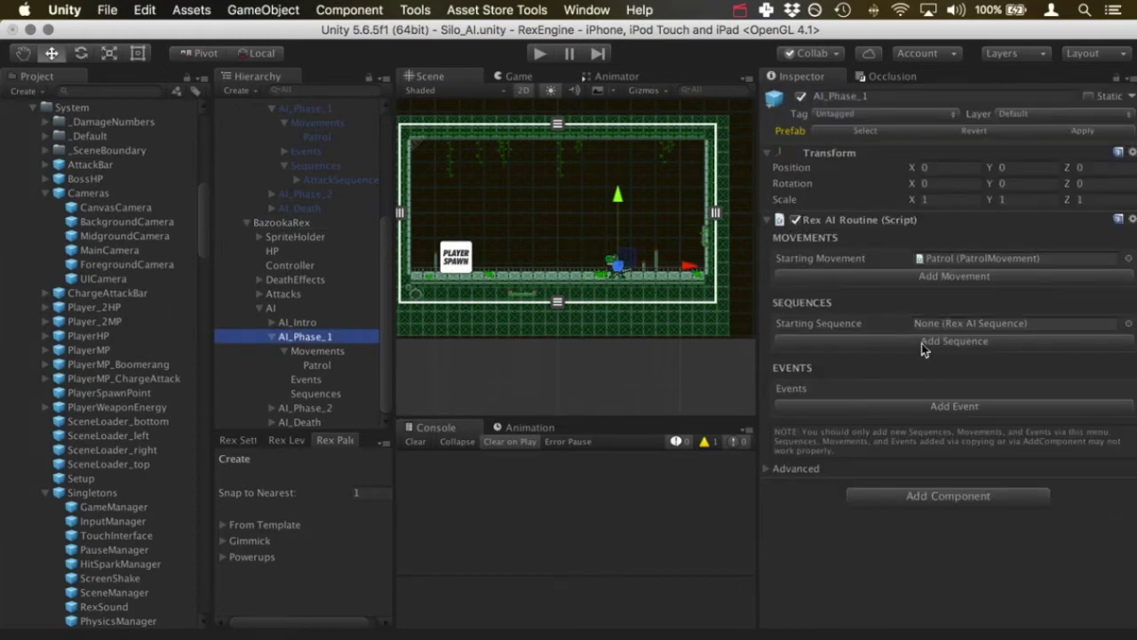
click(879, 341)
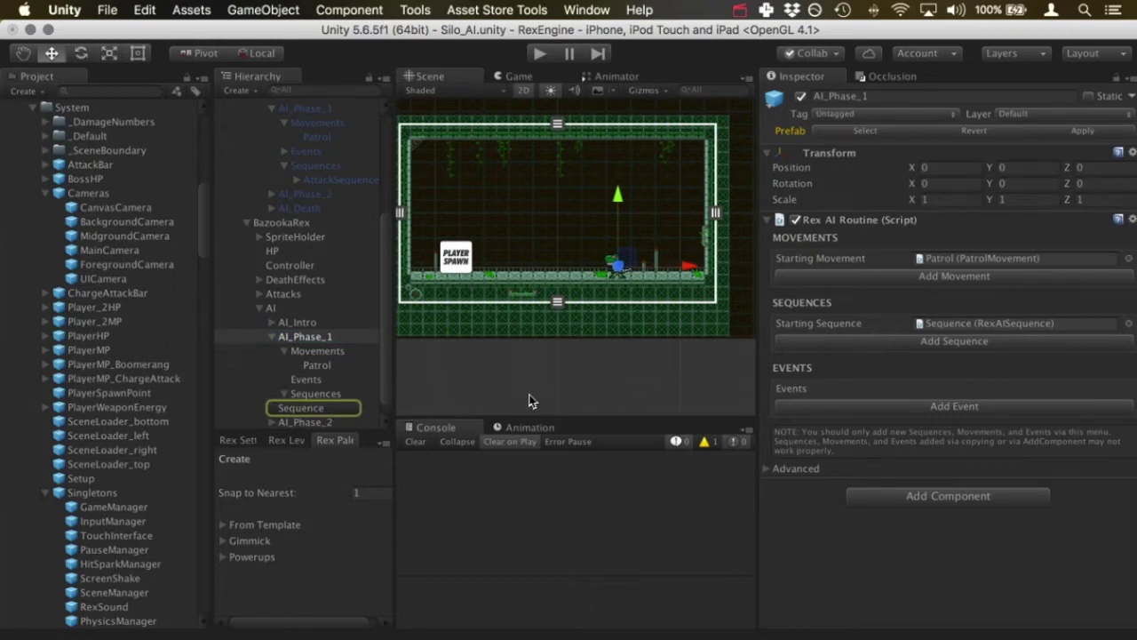
click(298, 409)
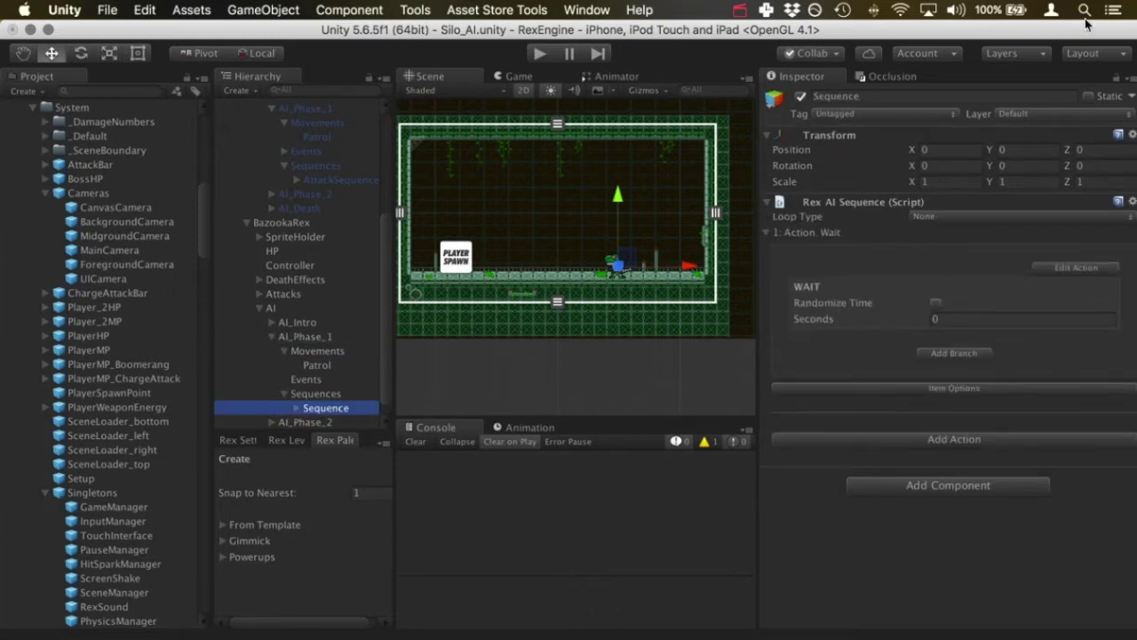
click(943, 93)
text(AttackSequence)
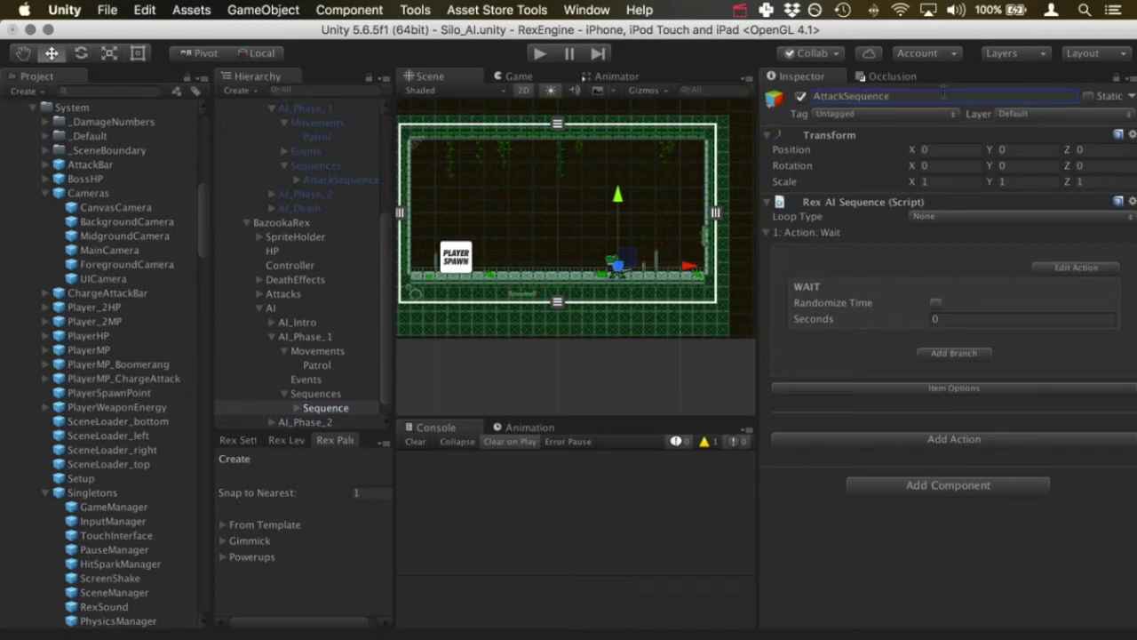
key(Return)
- Randomize the Wait action's time in BazookaRex's AttackSequence, with 1 second as the lowest and 2 seconds as the highest
click(316, 182)
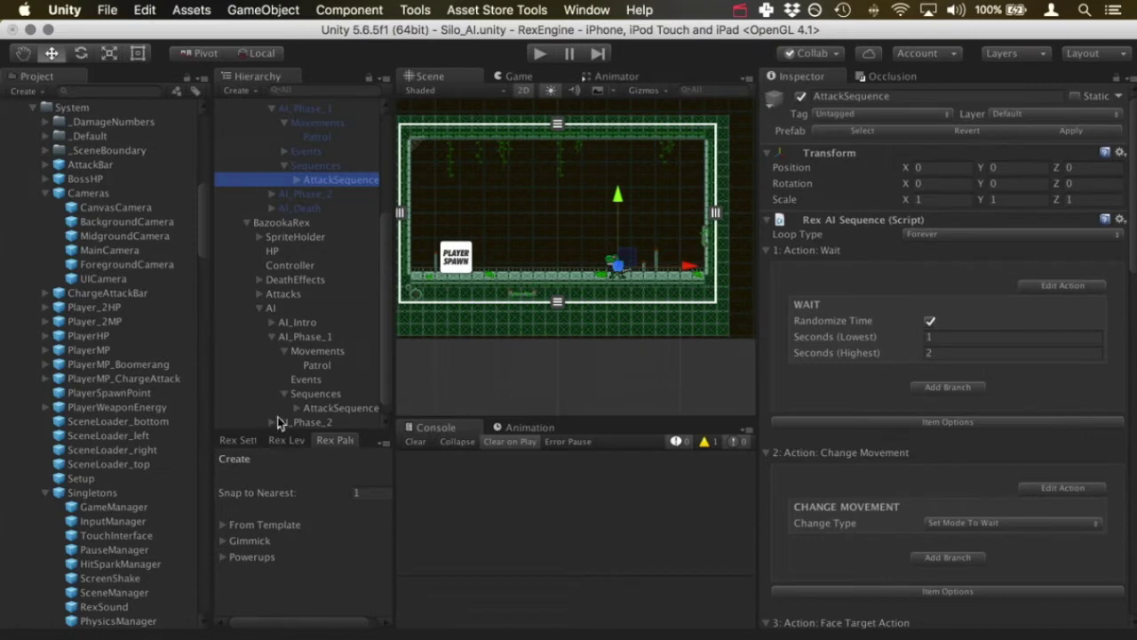
click(333, 411)
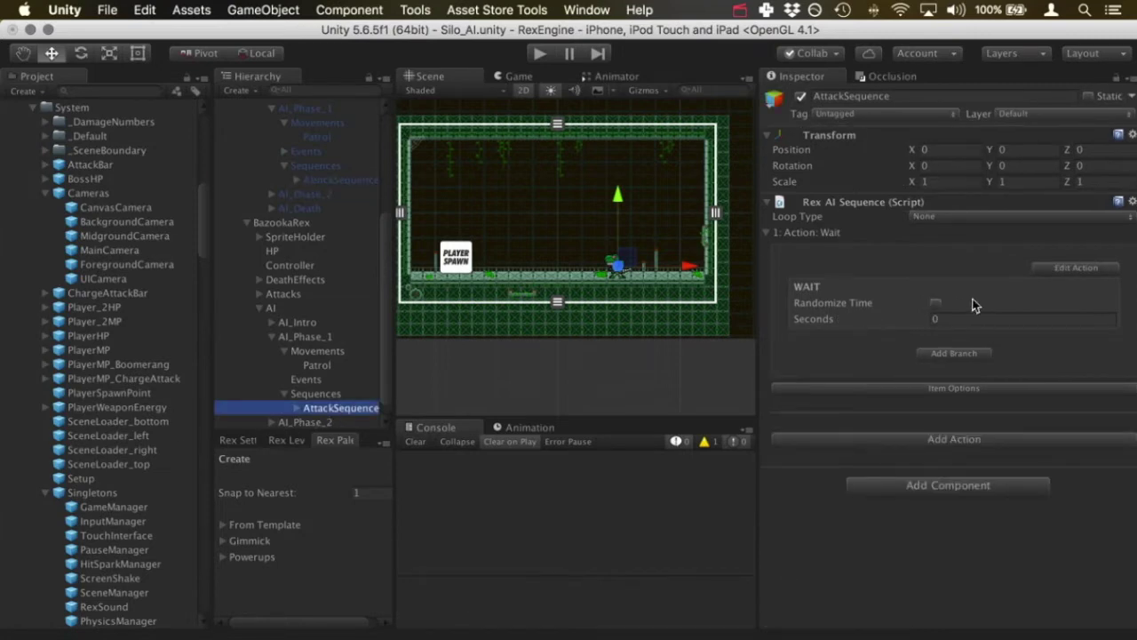
click(953, 319)
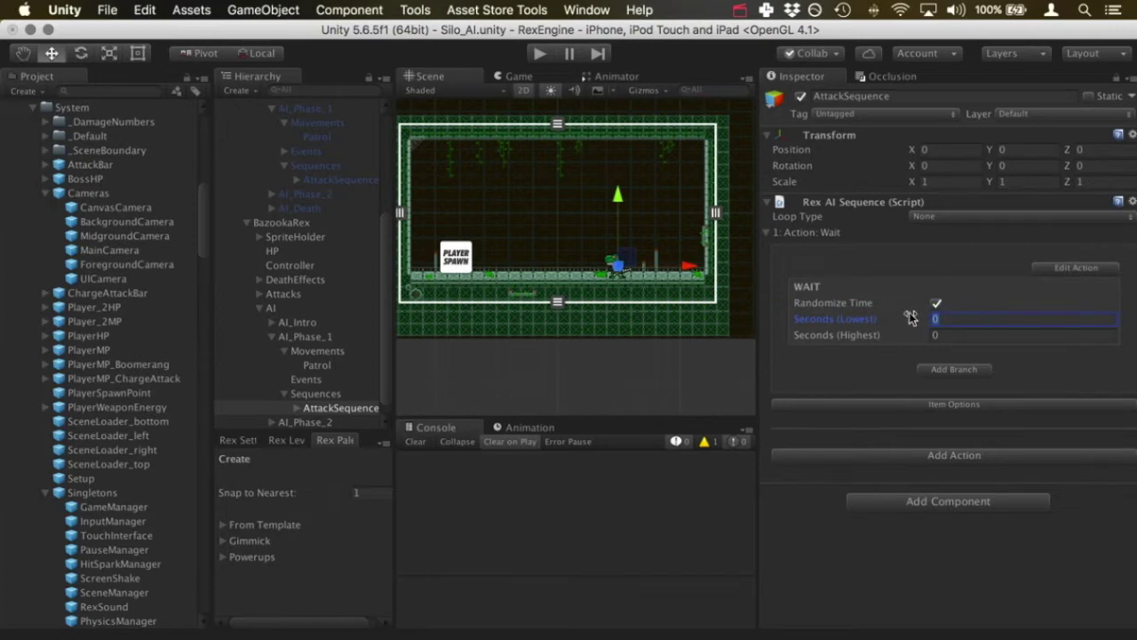
text(1)
key(Tab)
text(2)
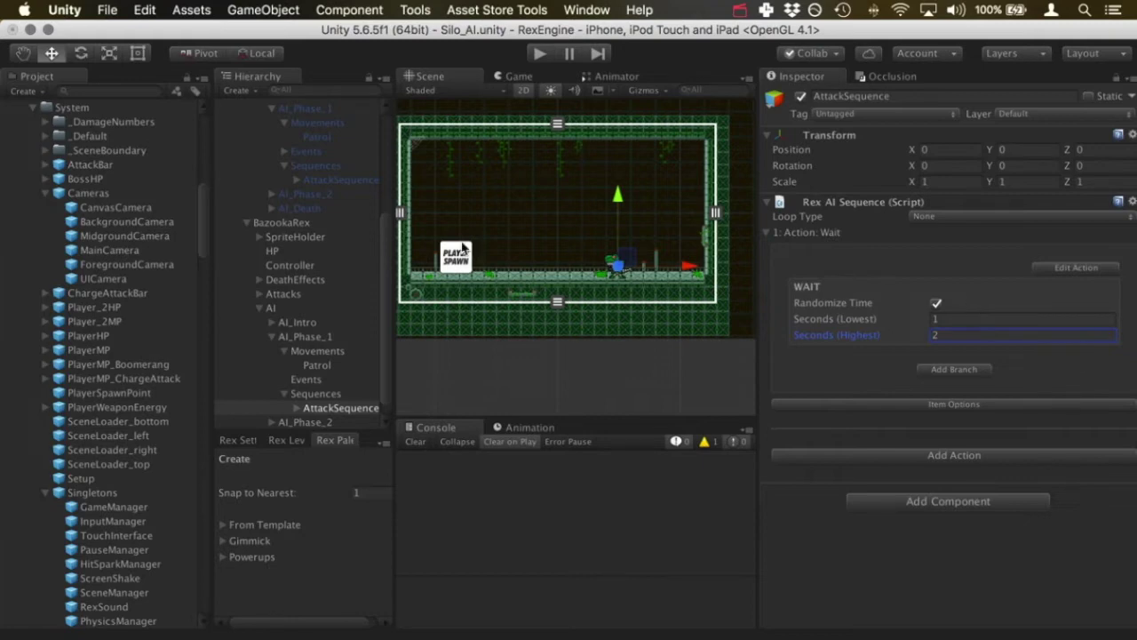
- Add a Change Movement action to BazookaRex's AttackSequence as its second action and set its change type to Set Mode To Wait
click(360, 181)
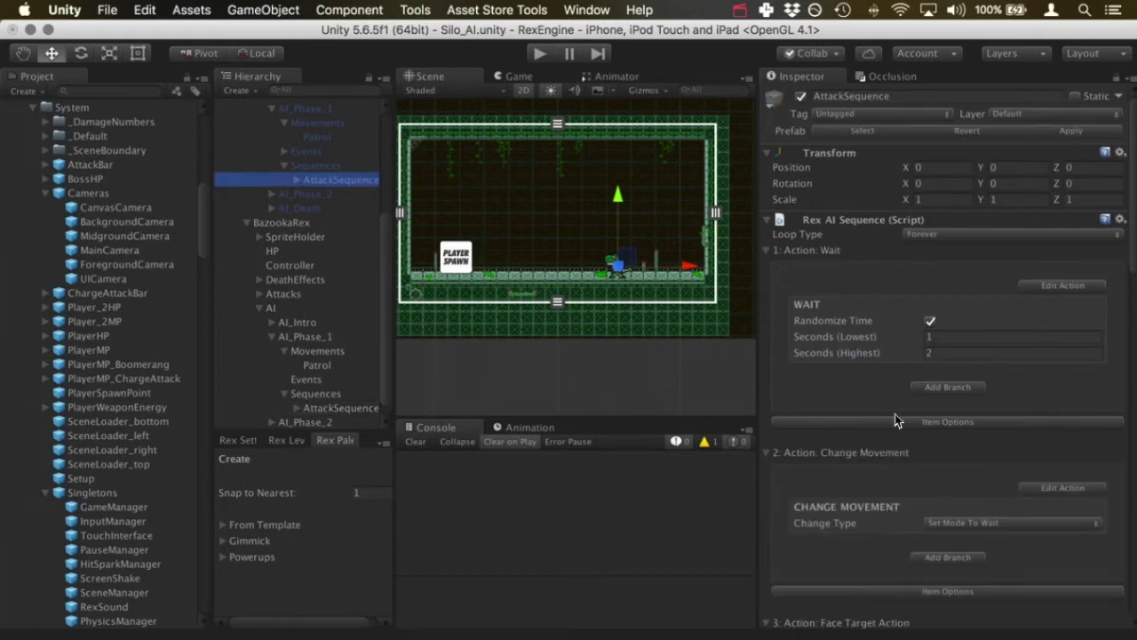
scroll(896, 421, down, 2)
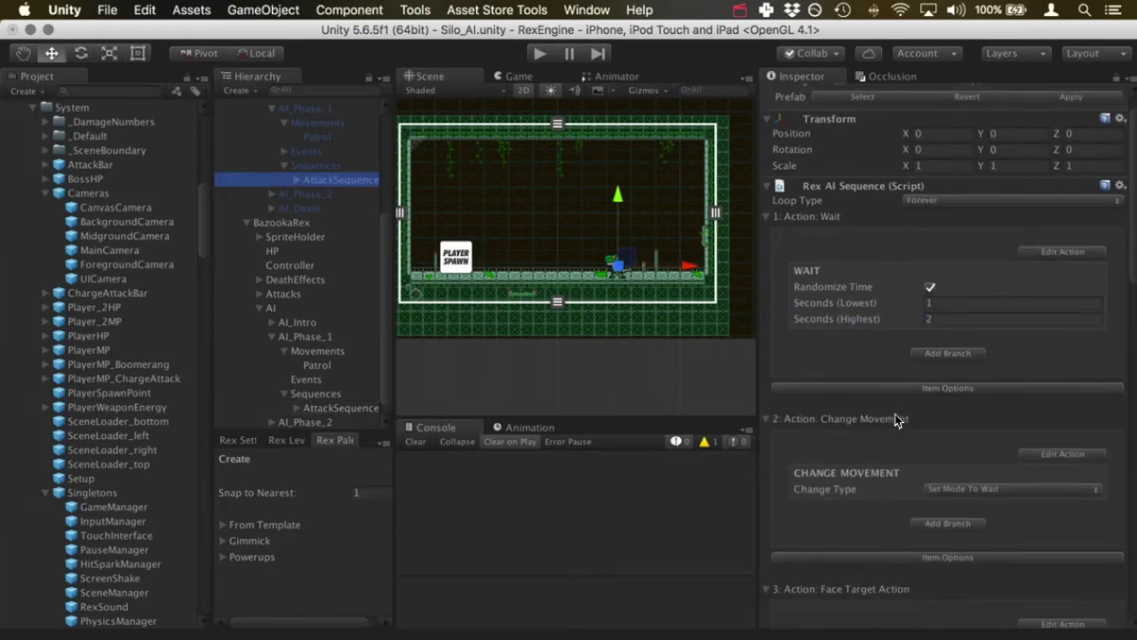
click(325, 410)
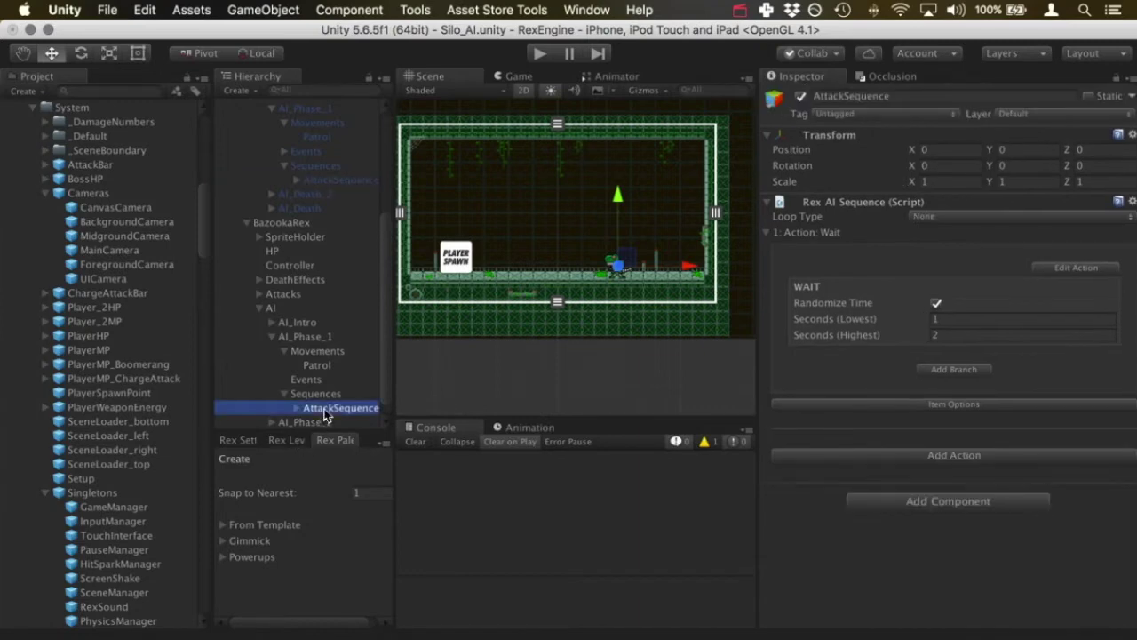
click(1007, 459)
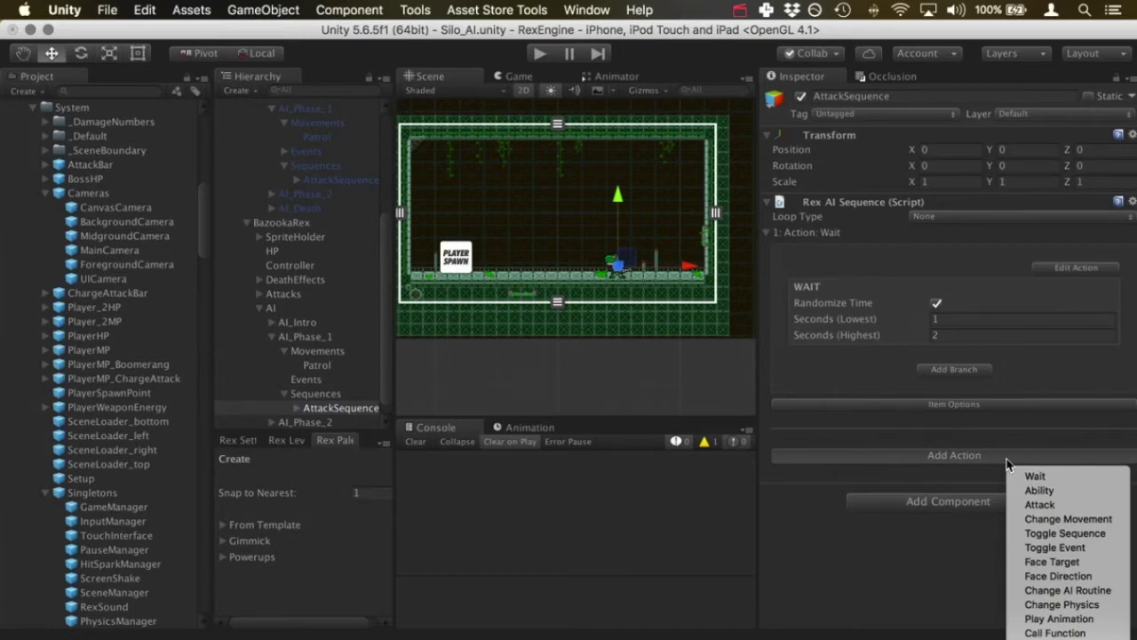
click(1117, 522)
scroll(1104, 527, down, 2)
scroll(1106, 527, down, 1)
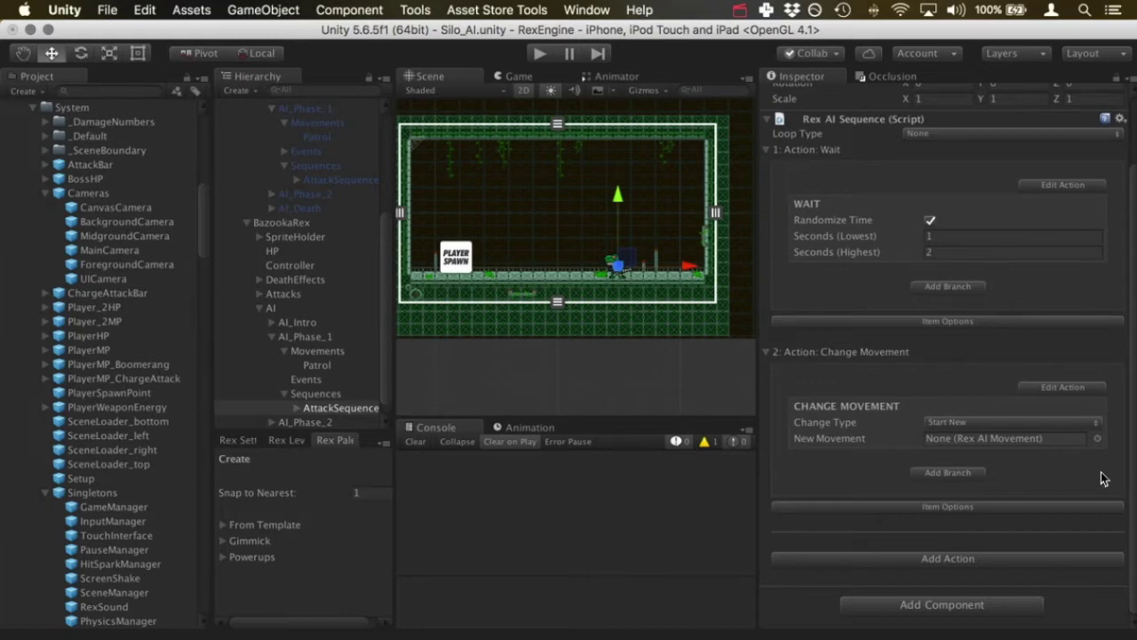
click(1093, 425)
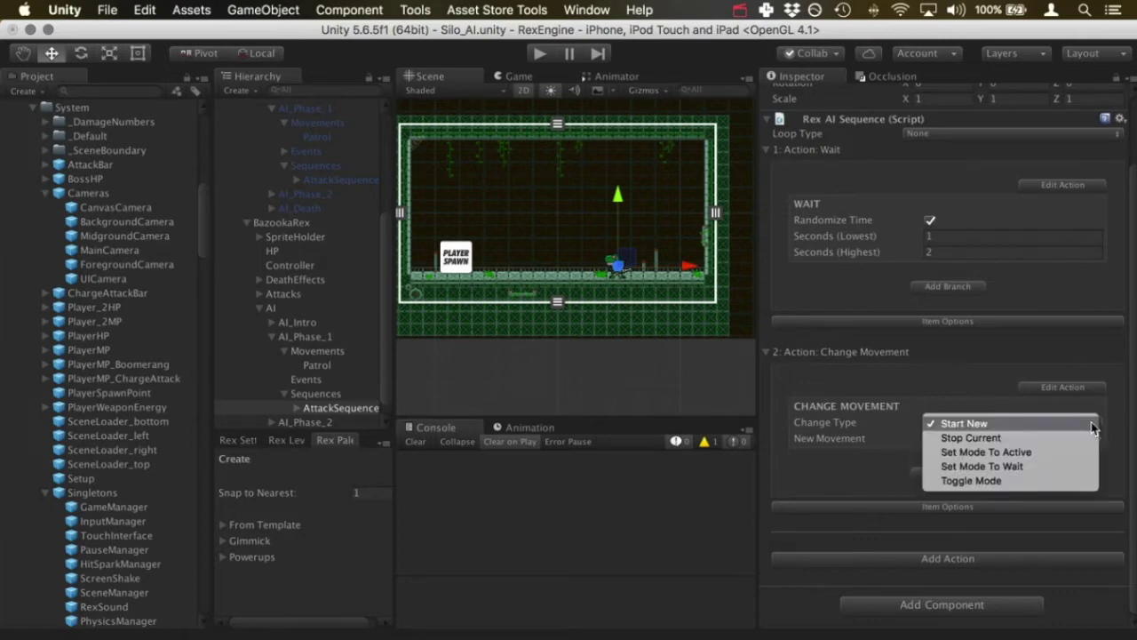
click(1063, 465)
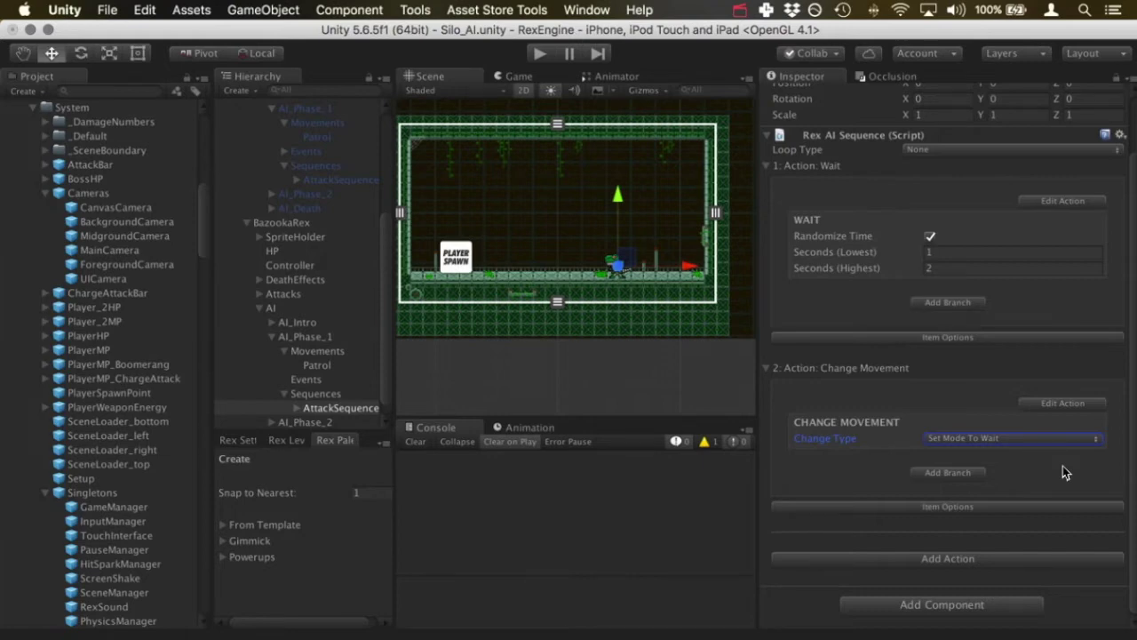
- Add a Face Target action to BazookaRex's AttackSequence as its third action, keeping Player as the target type
click(349, 180)
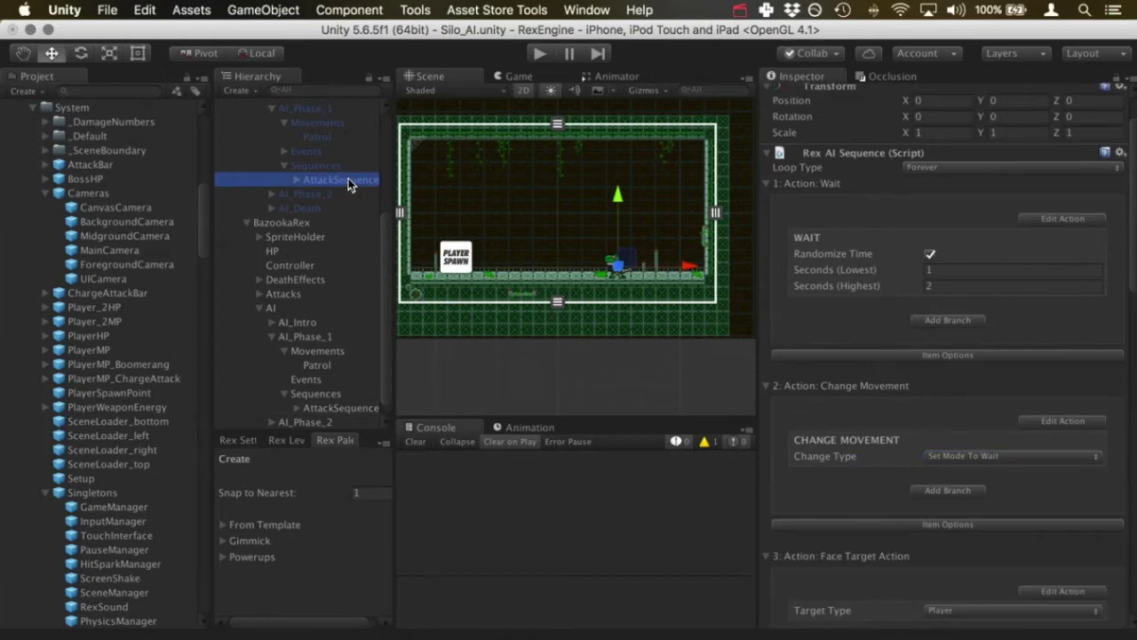
scroll(989, 449, down, 5)
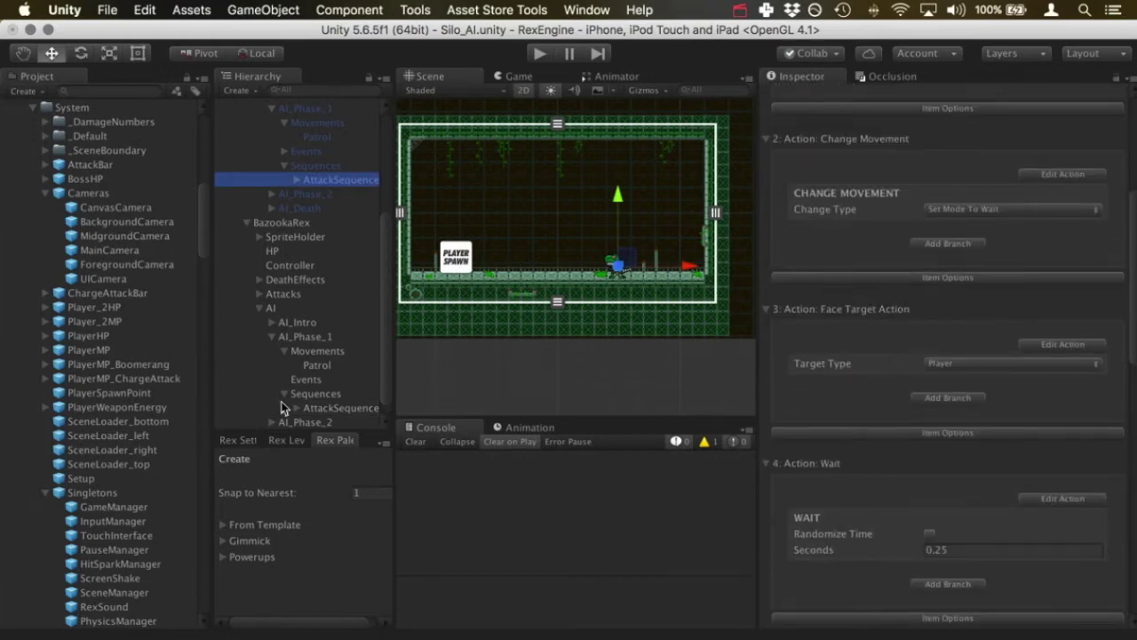
click(330, 409)
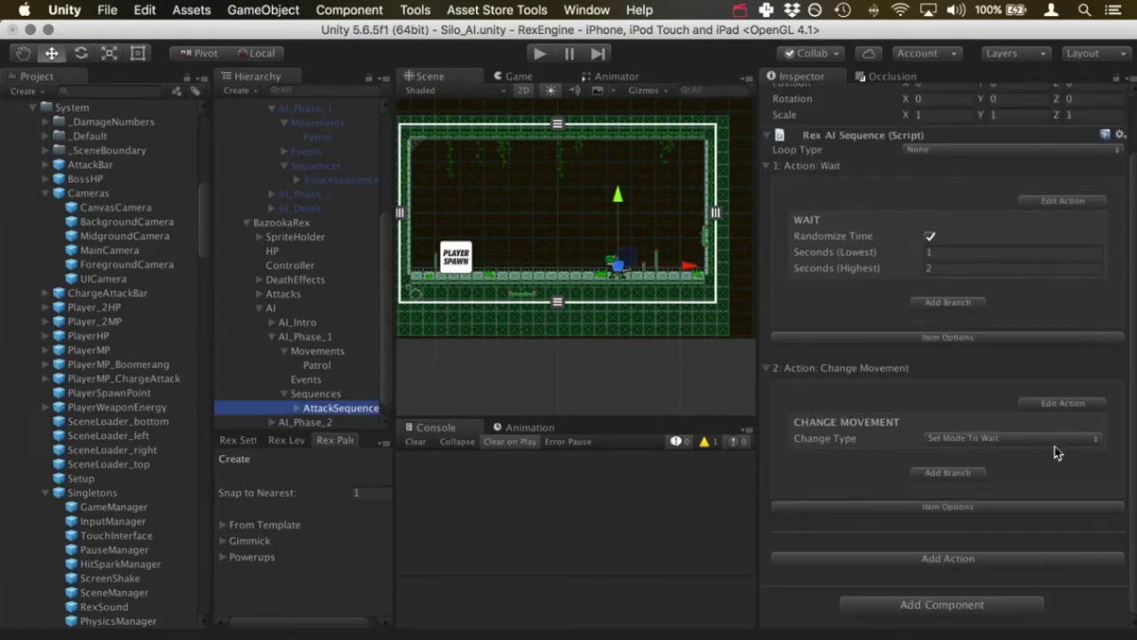
click(1014, 531)
click(1023, 560)
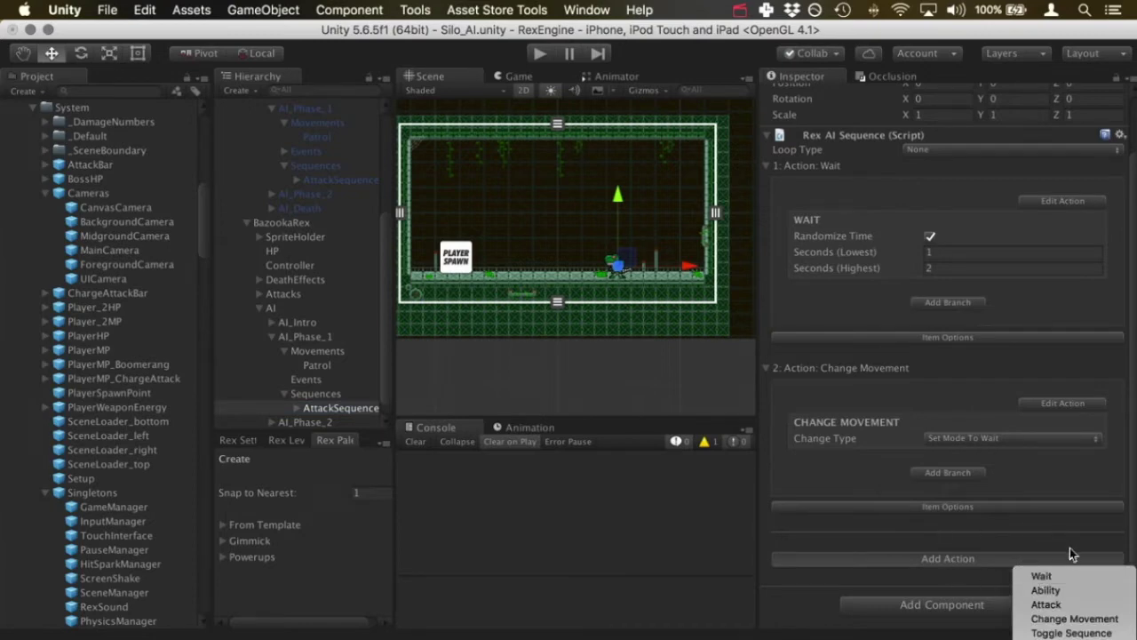
scroll(1075, 586, down, 5)
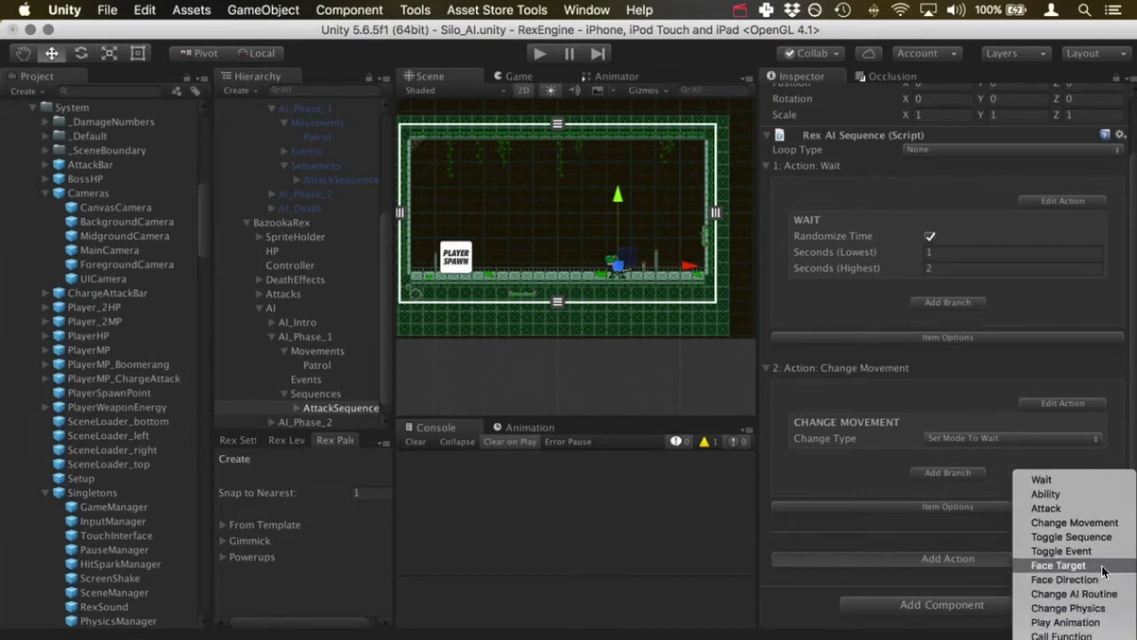
click(1102, 565)
scroll(1104, 572, down, 3)
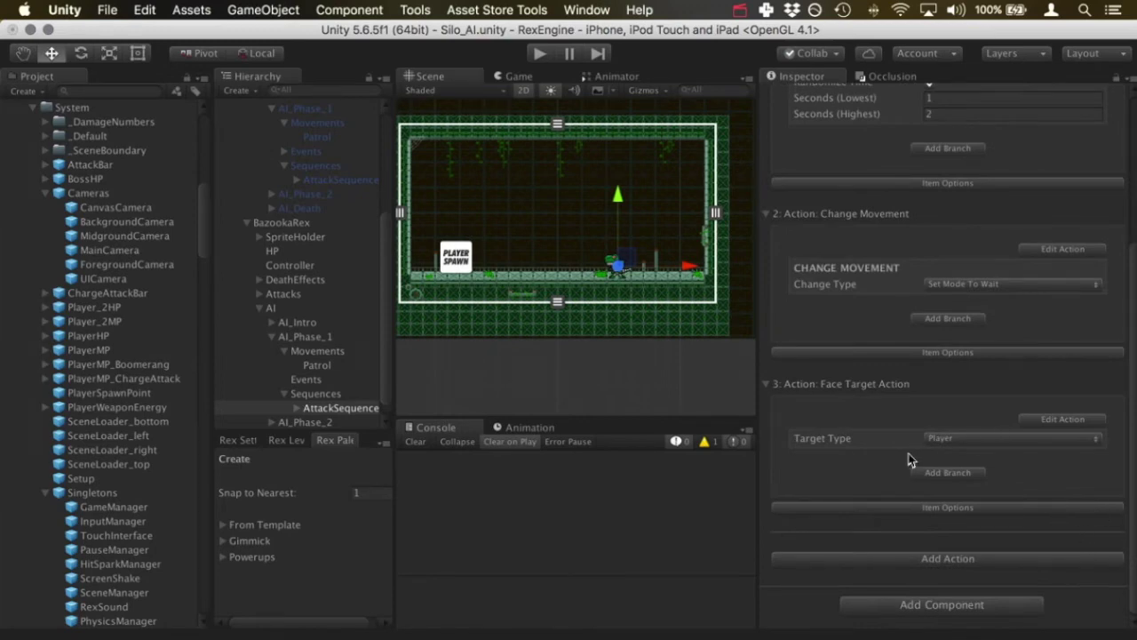
click(1002, 440)
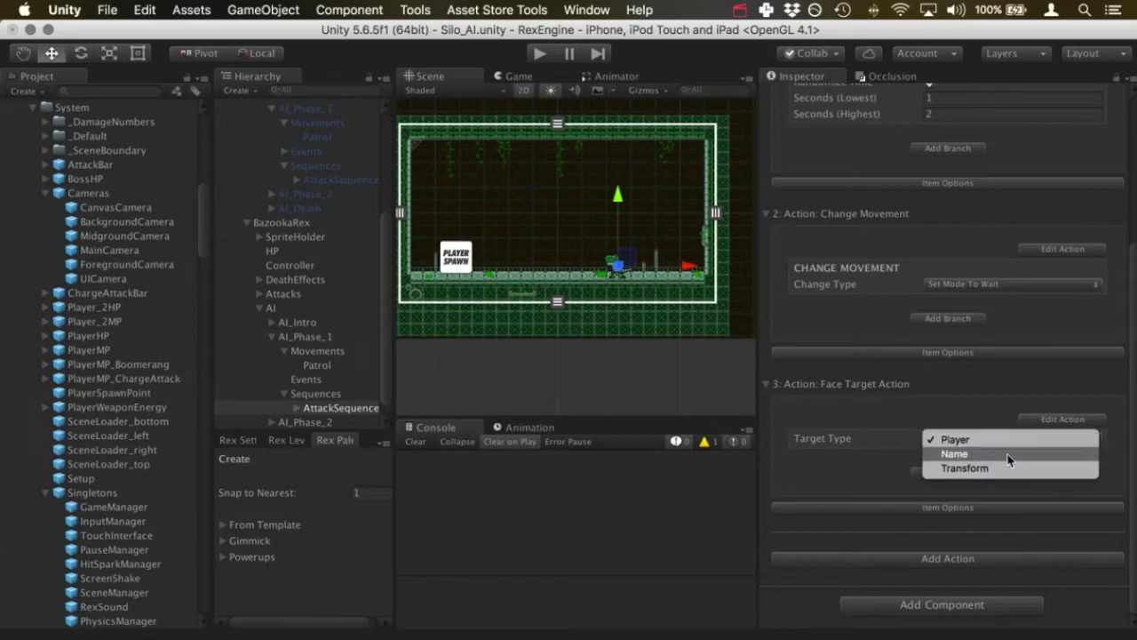
click(1107, 465)
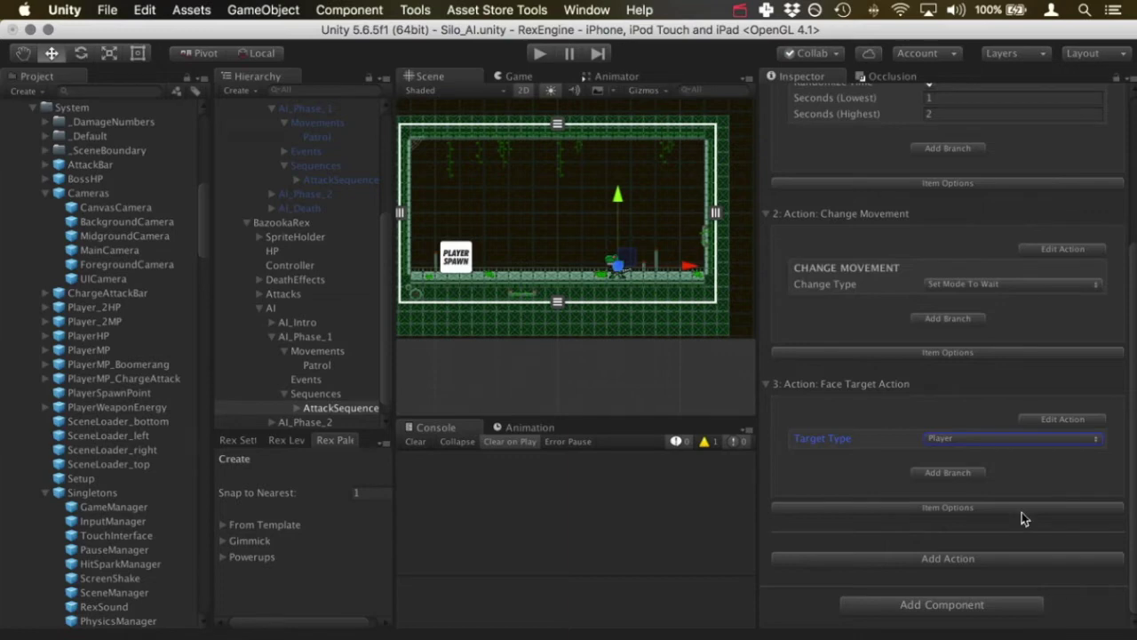
- Add a Wait action of 0.25 seconds after the Face Target action in BazookaRex's AttackSequence, matching BazookaRex_Old
scroll(1019, 471, up, 5)
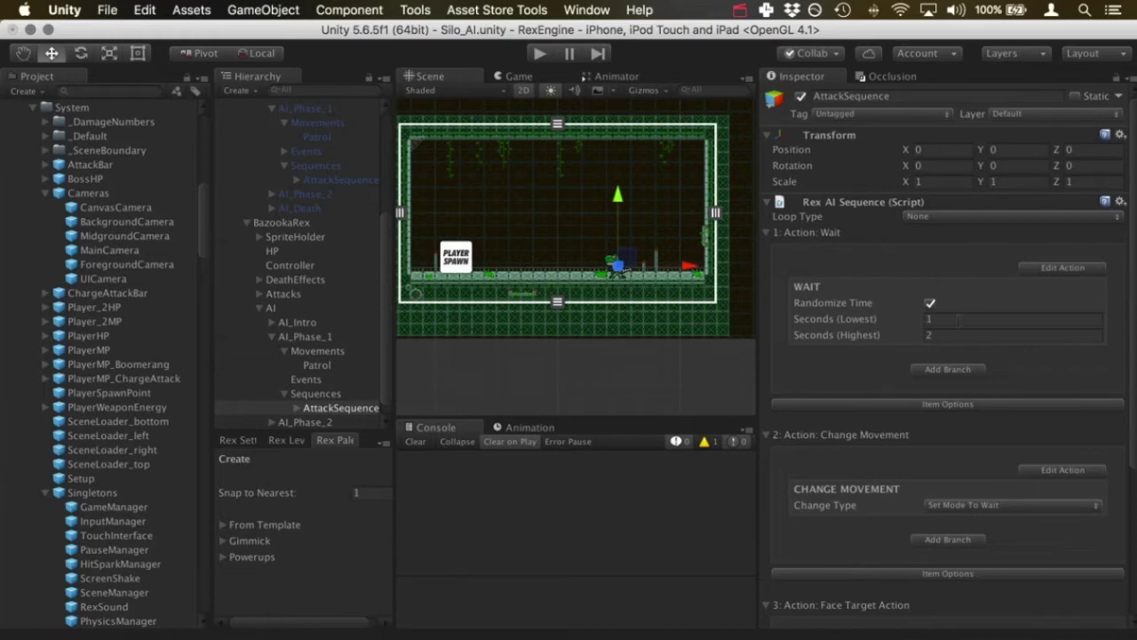
scroll(1022, 400, down, 5)
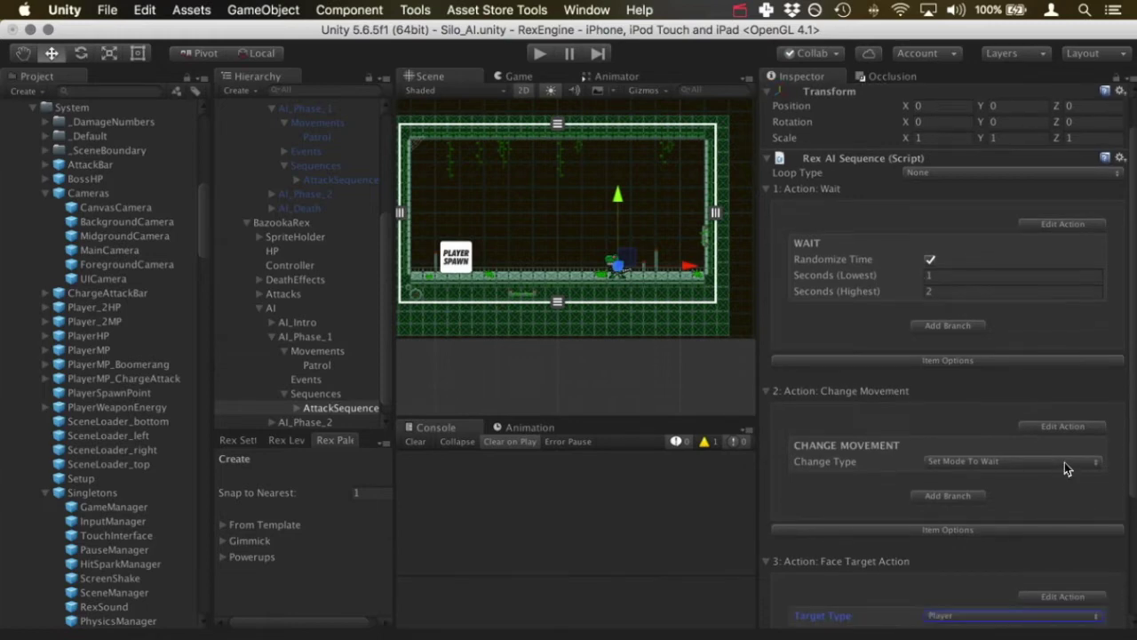
scroll(1046, 476, down, 1)
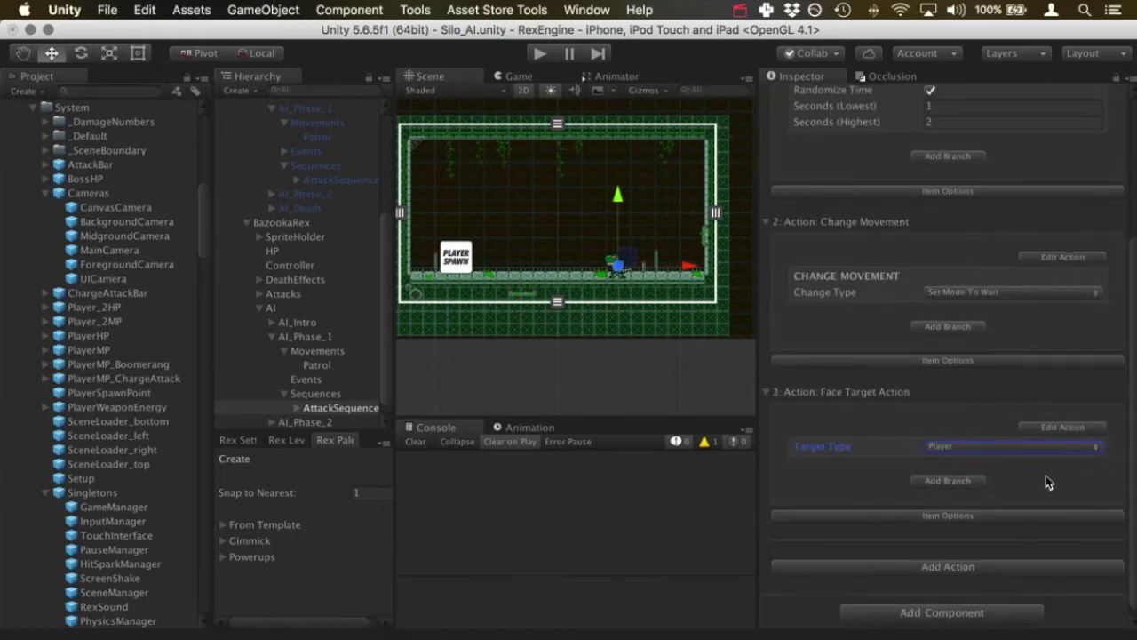
click(368, 182)
scroll(978, 525, down, 3)
scroll(1017, 507, down, 5)
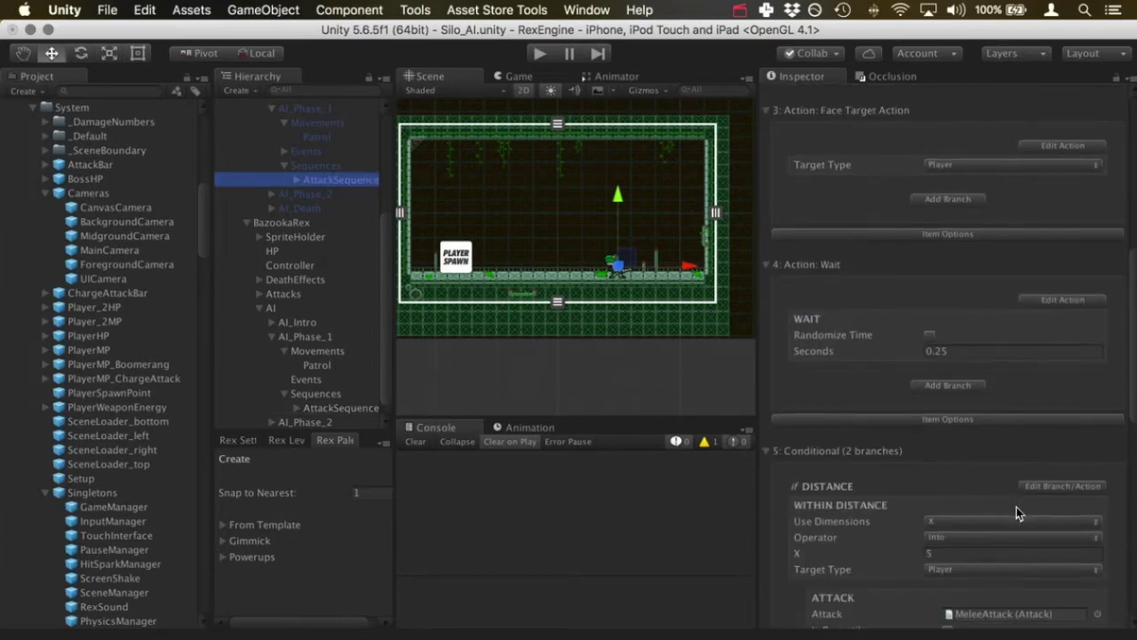
click(354, 411)
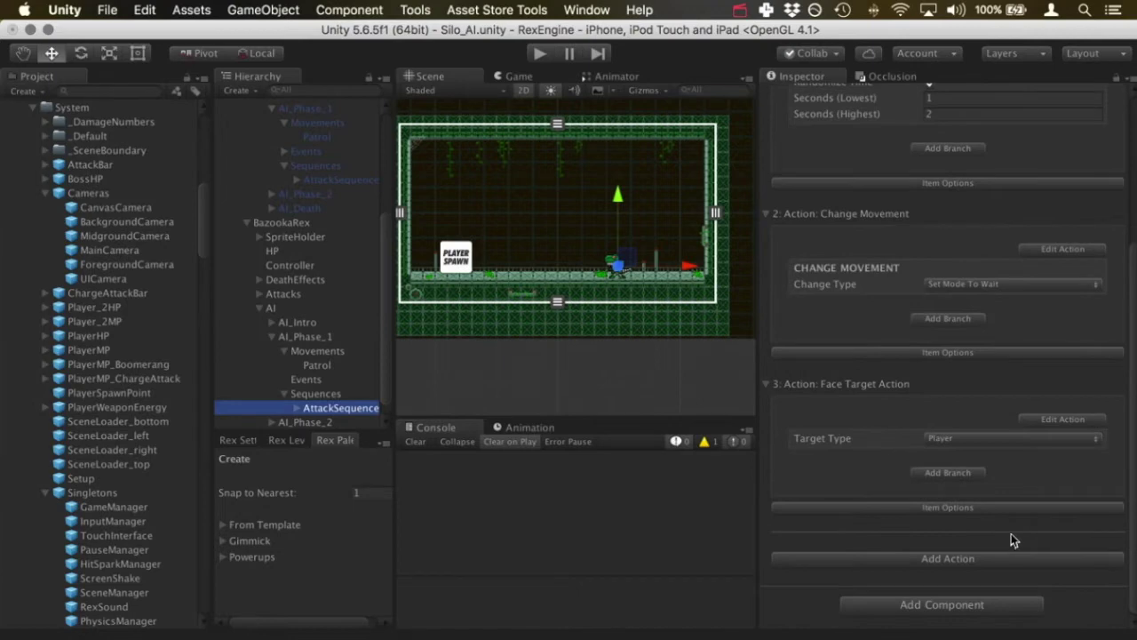
click(993, 558)
click(996, 566)
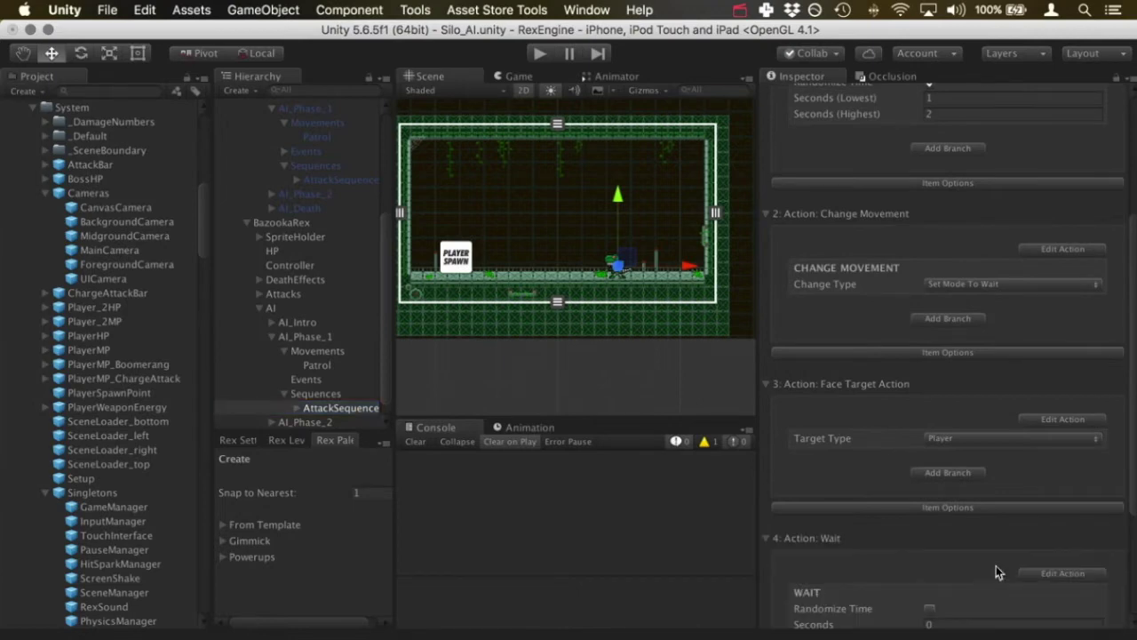
scroll(995, 552, down, 2)
click(971, 562)
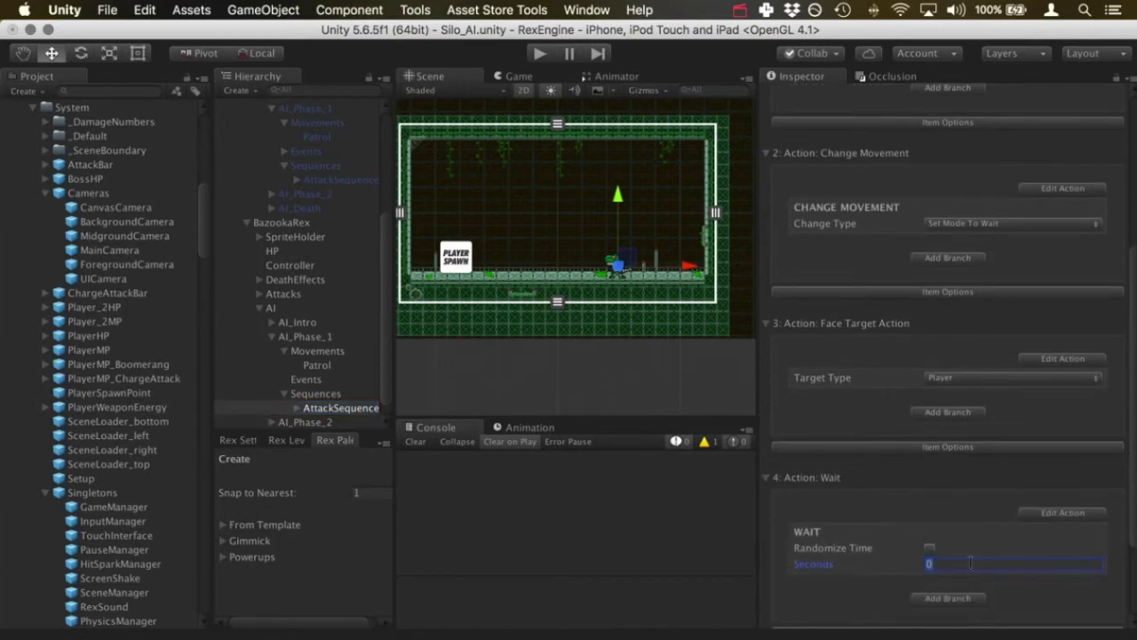
text(0.25)
scroll(888, 551, down, 3)
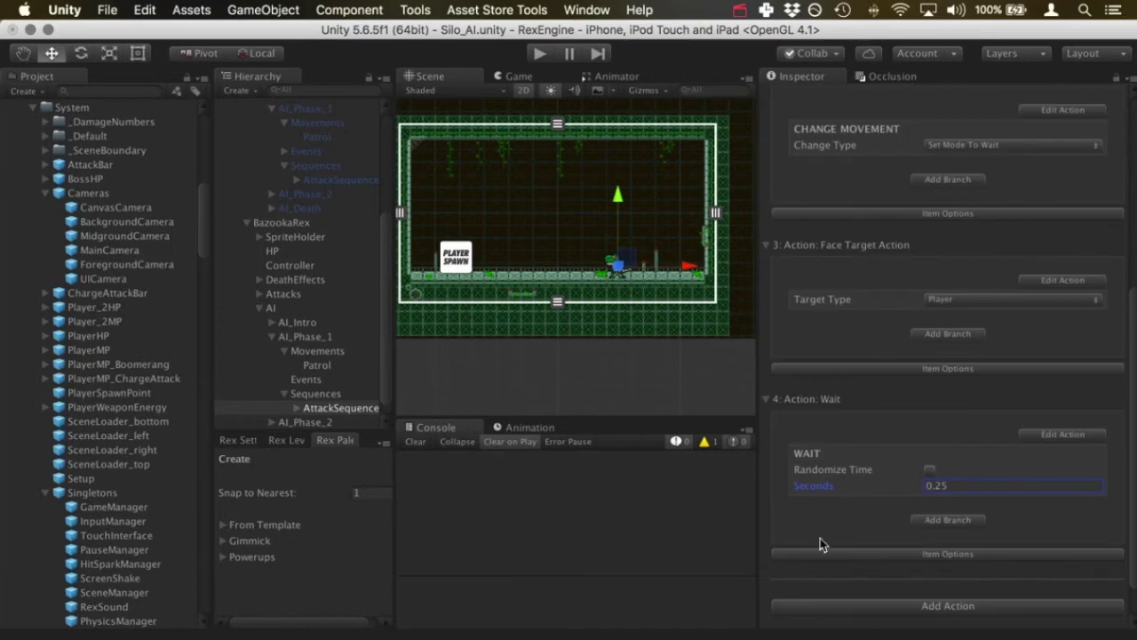
- Add an Attack action as the fifth action of the AttackSequence and assign BazookaRex's MeleeAttack to it
scroll(956, 449, down, 2)
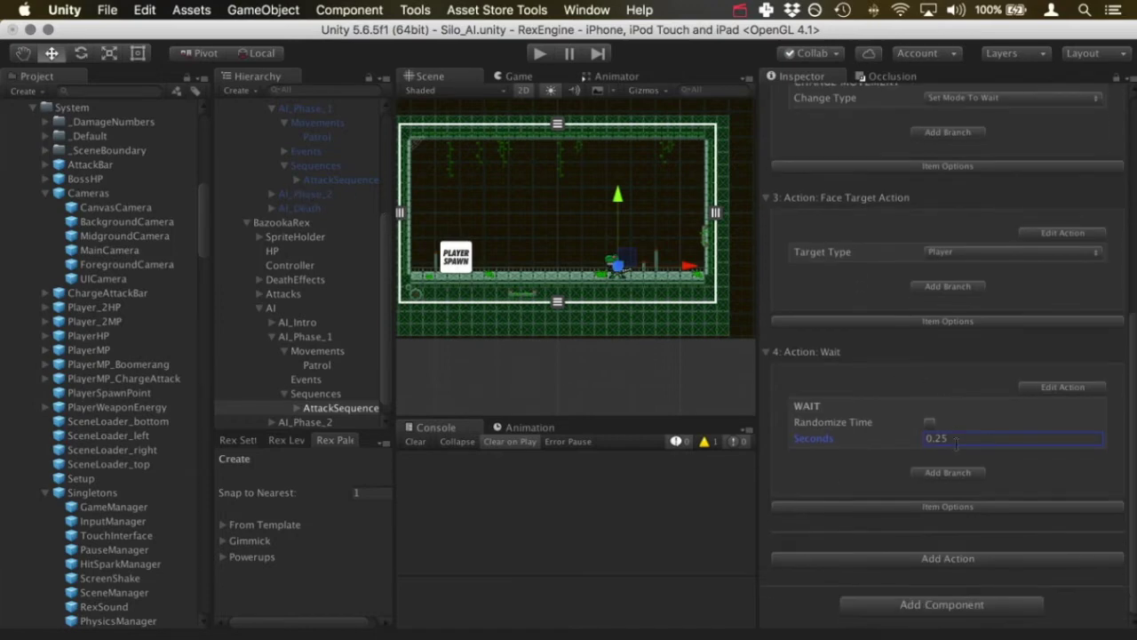
click(901, 558)
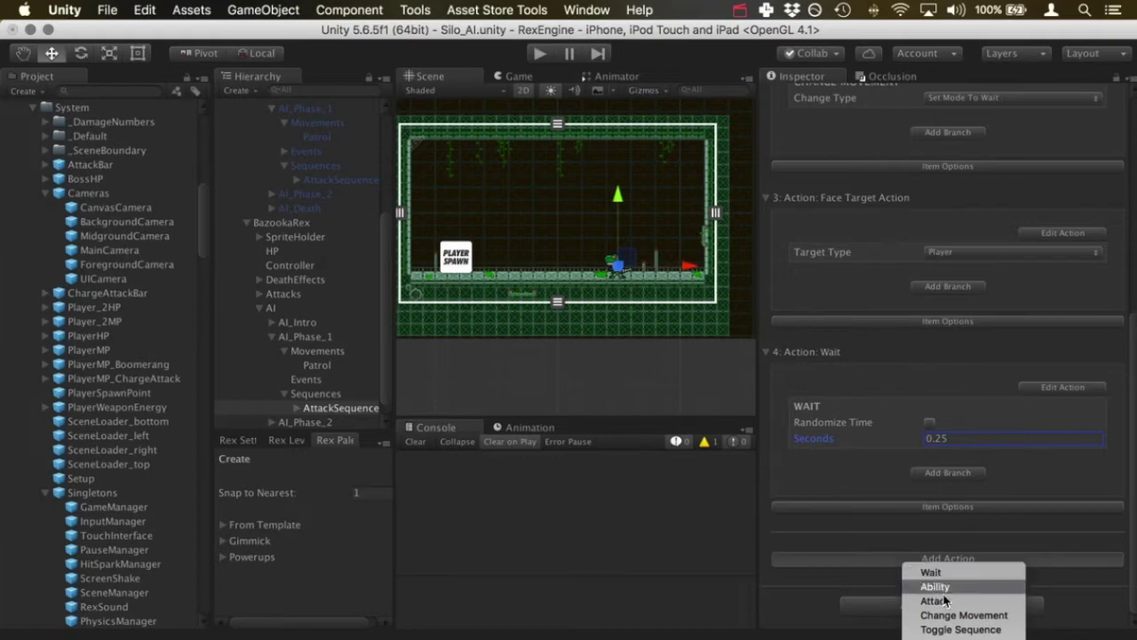
click(977, 605)
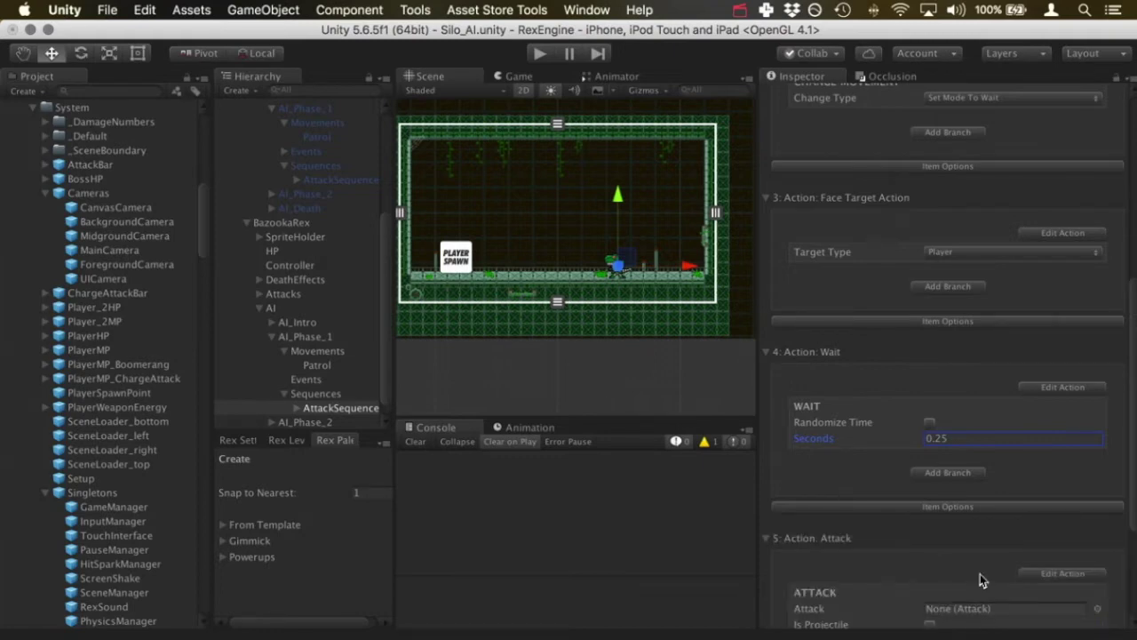
scroll(980, 574, down, 2)
scroll(980, 574, down, 1)
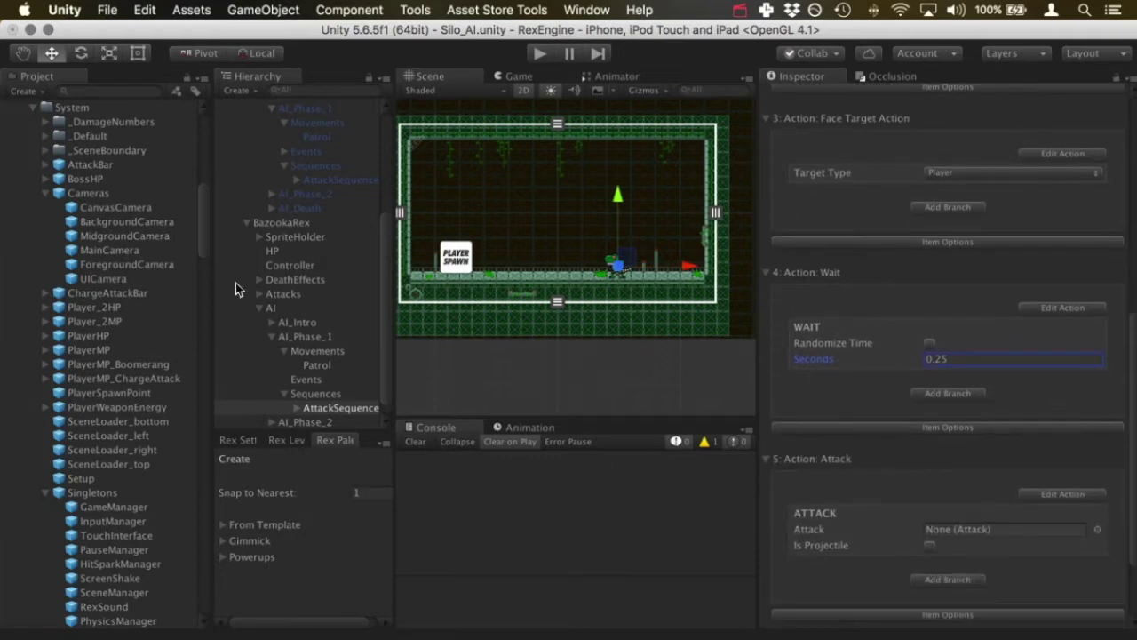
click(259, 293)
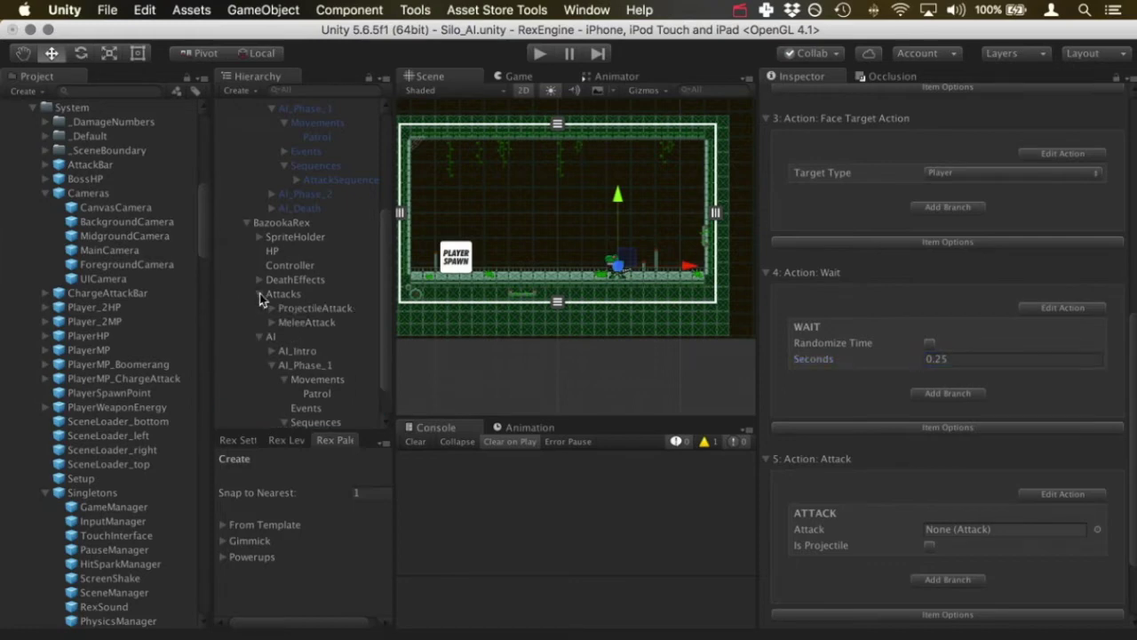
click(297, 327)
drag(296, 327, 989, 534)
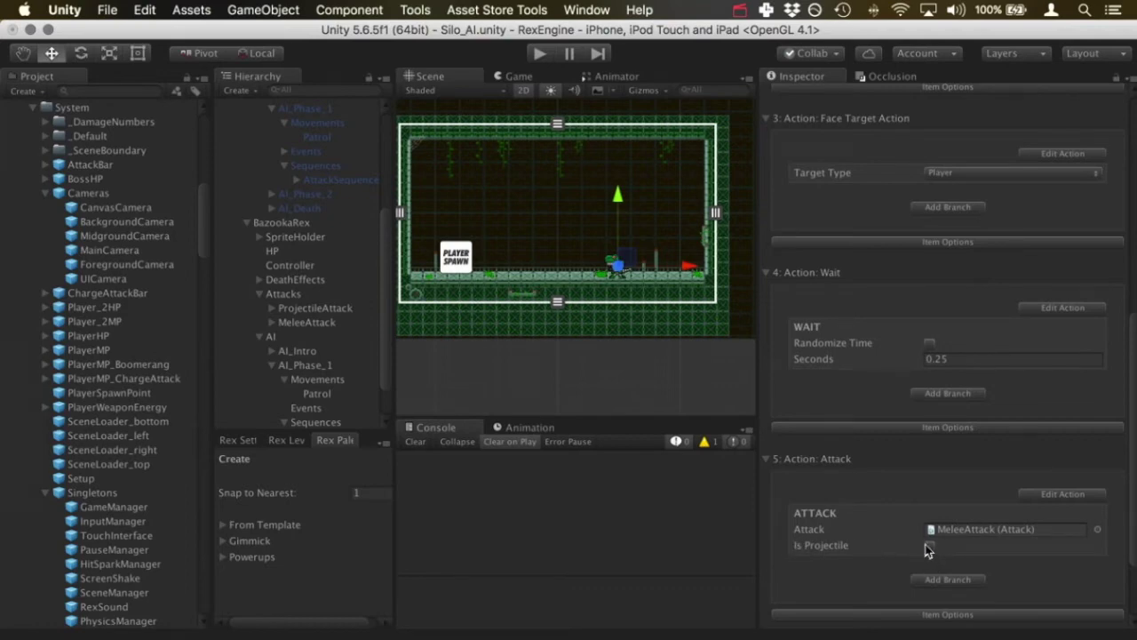
scroll(811, 477, down, 1)
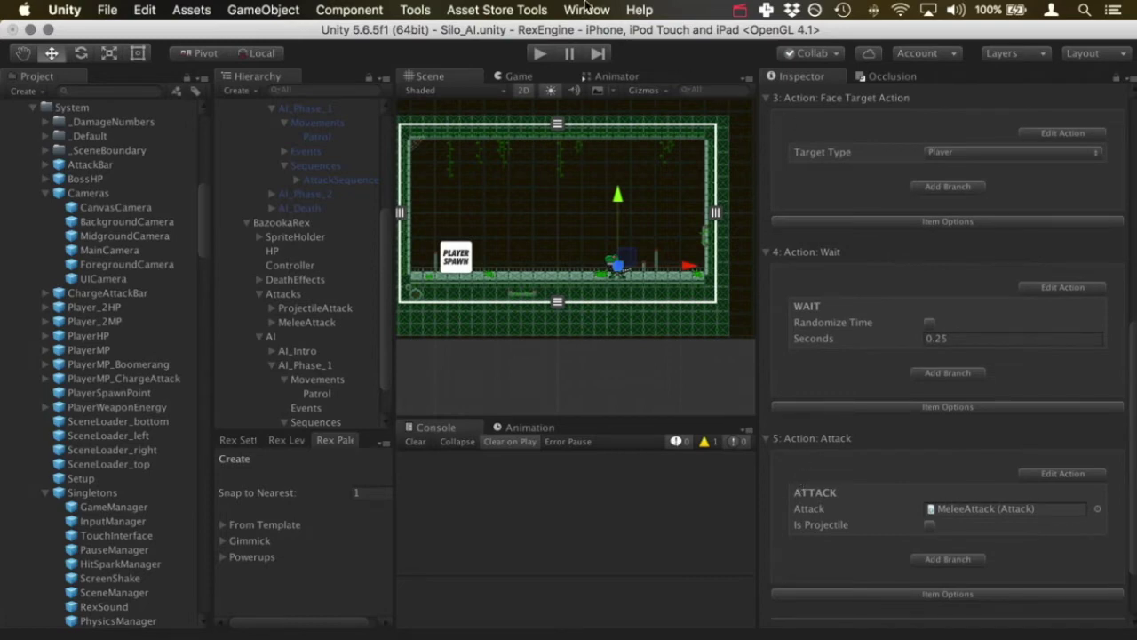
scroll(997, 359, up, 10)
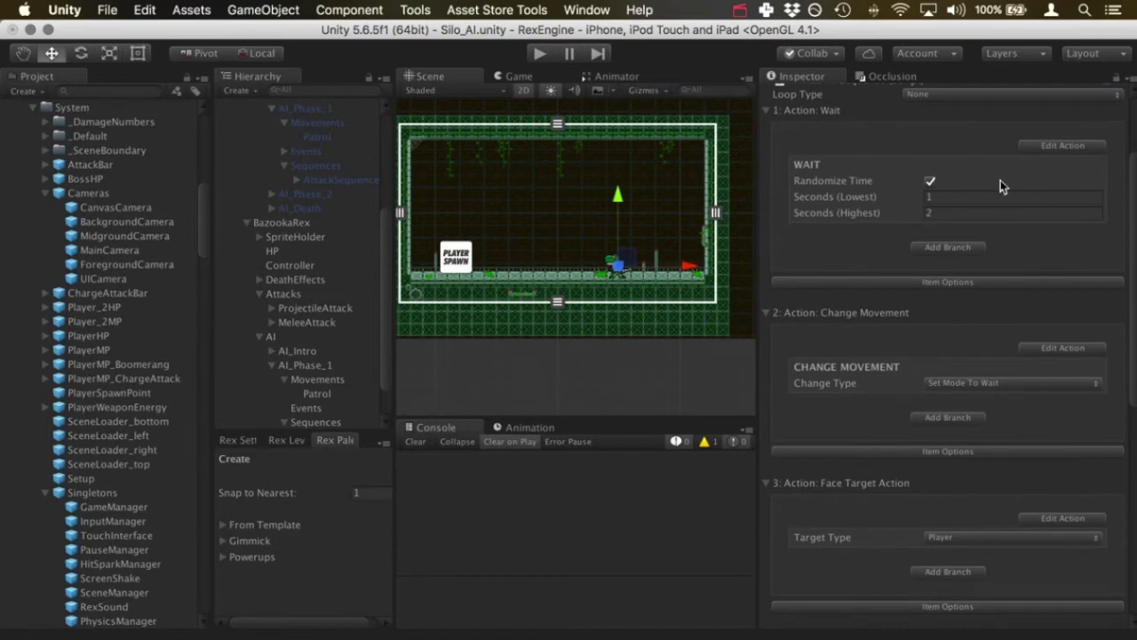
- Set the Loop Type of BazookaRex's AttackSequence to Forever and review its list of actions
scroll(1001, 182, up, 1)
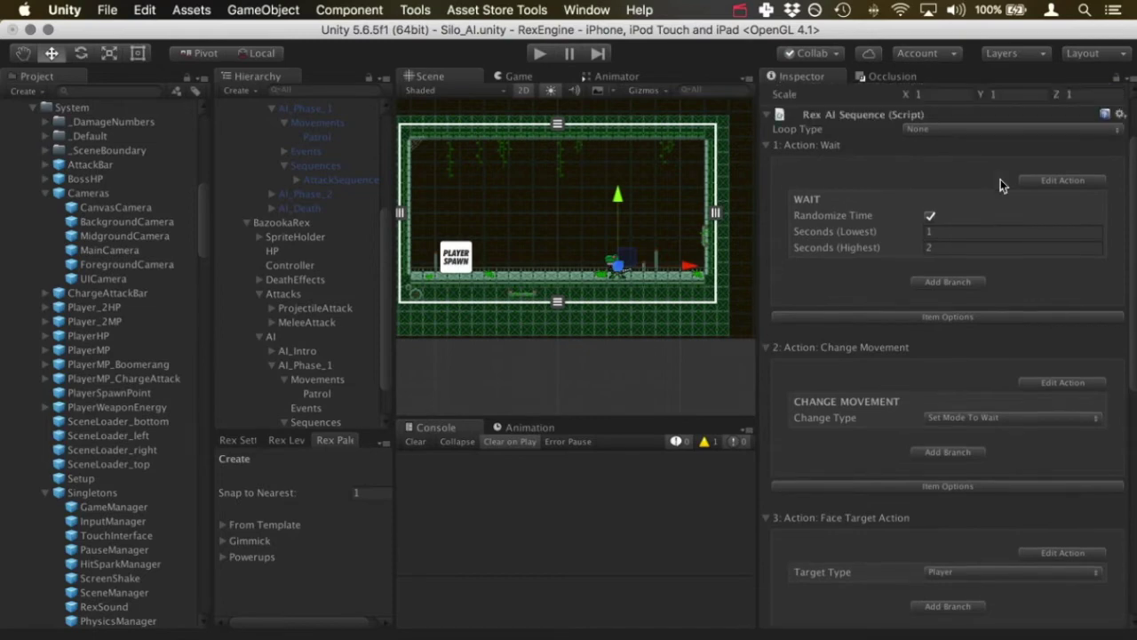
click(953, 129)
click(959, 146)
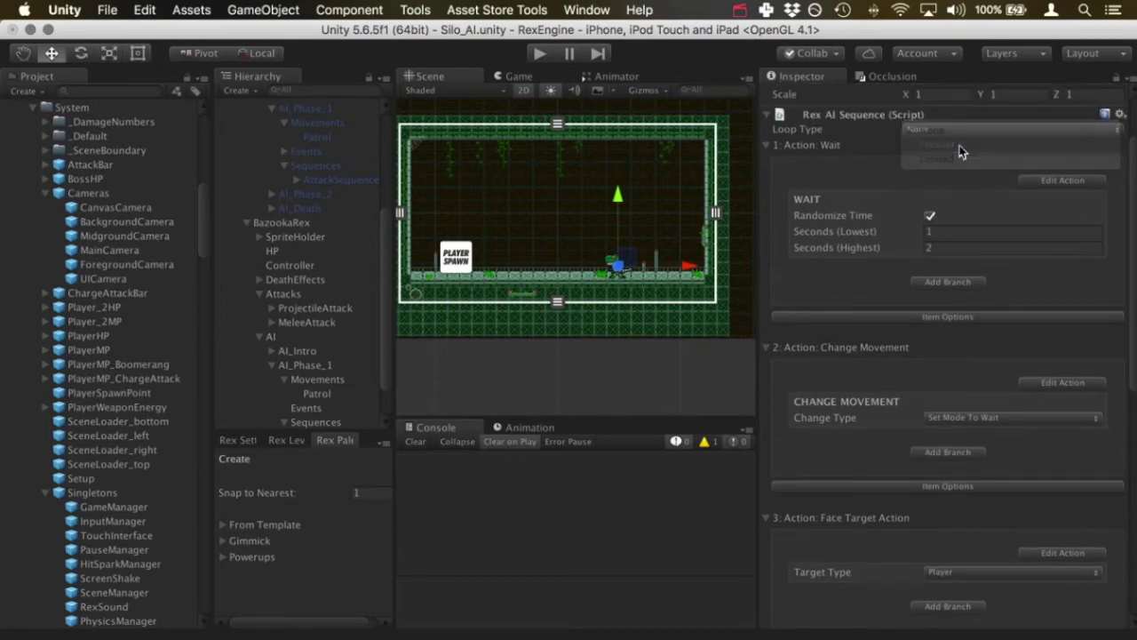
scroll(953, 179, down, 10)
scroll(953, 179, up, 12)
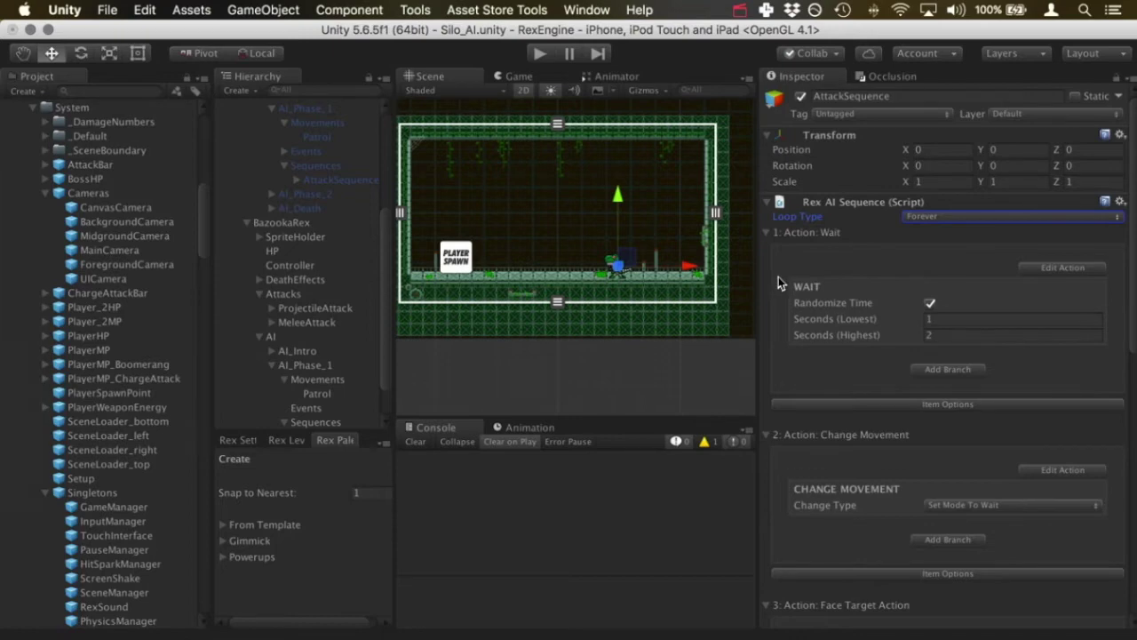
scroll(779, 282, down, 2)
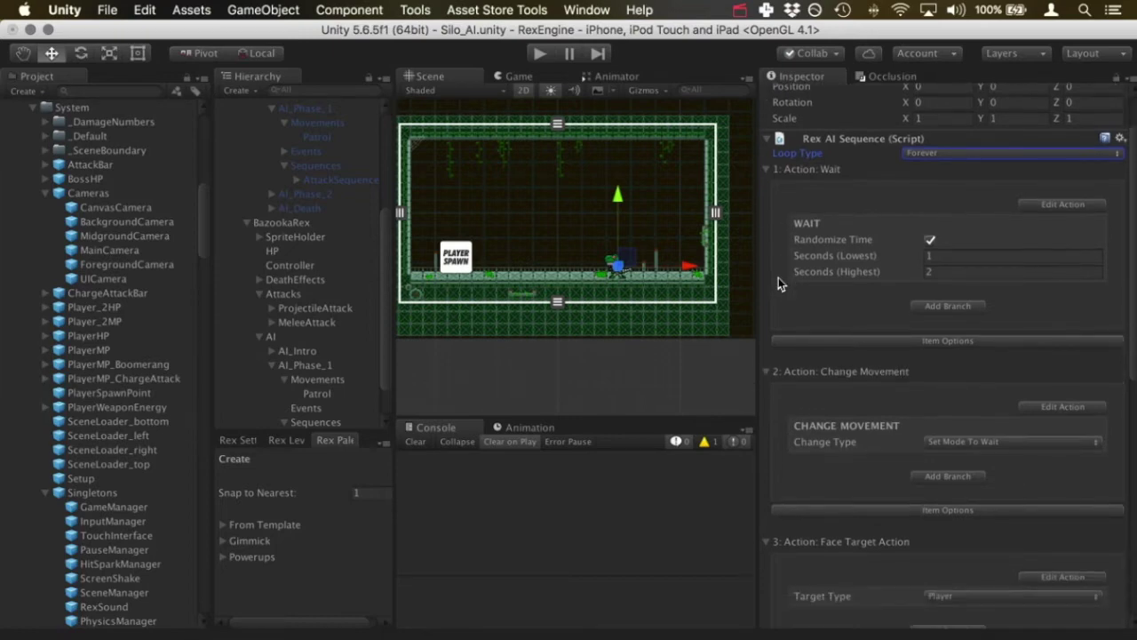
scroll(778, 277, down, 15)
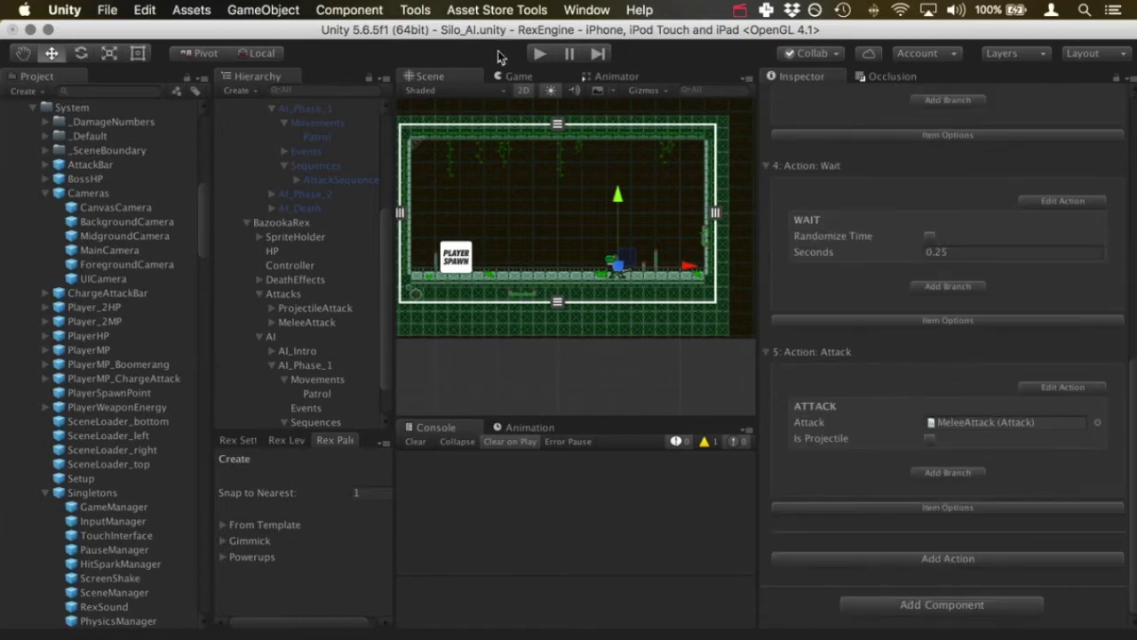
- Play-test the scene to watch BazookaRex run its looping attack sequence, and stop the game
click(537, 54)
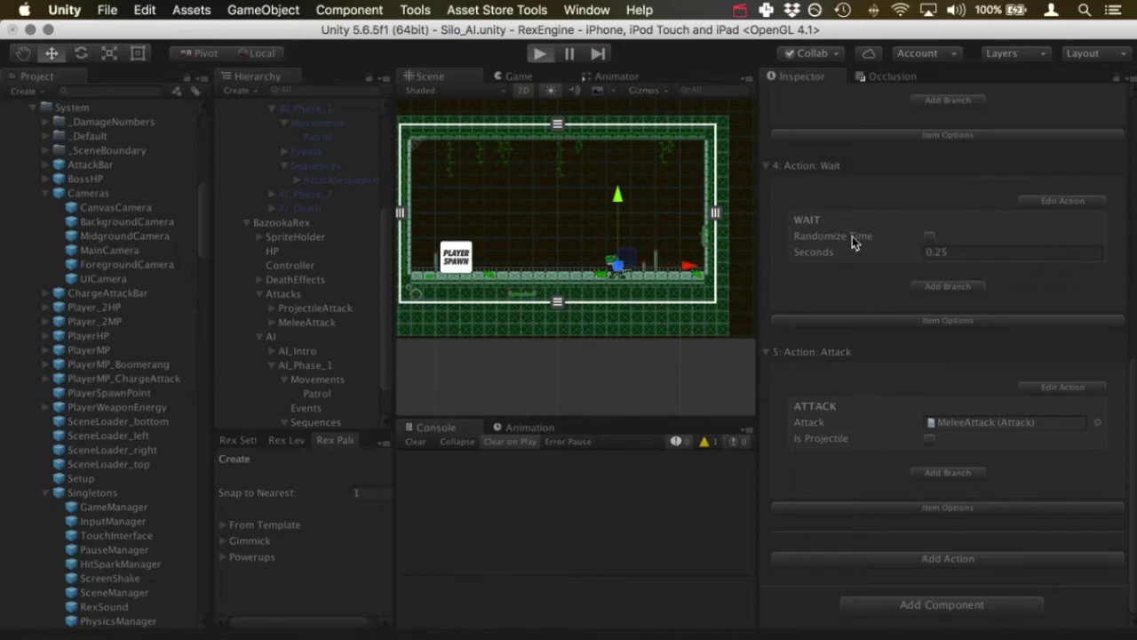
key(super+p)
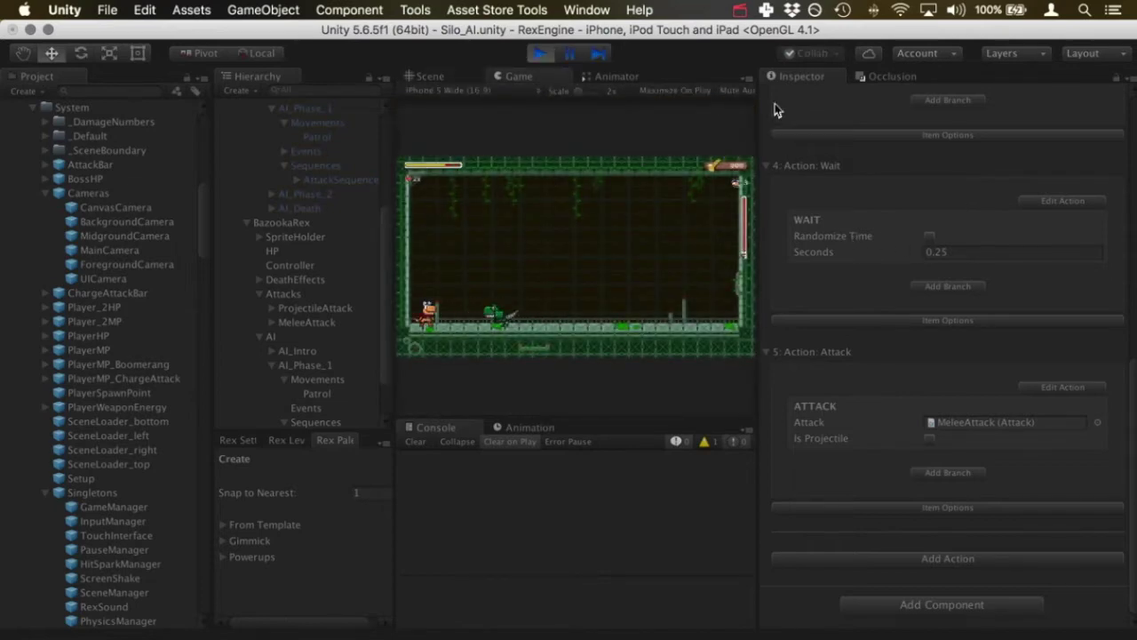
click(541, 55)
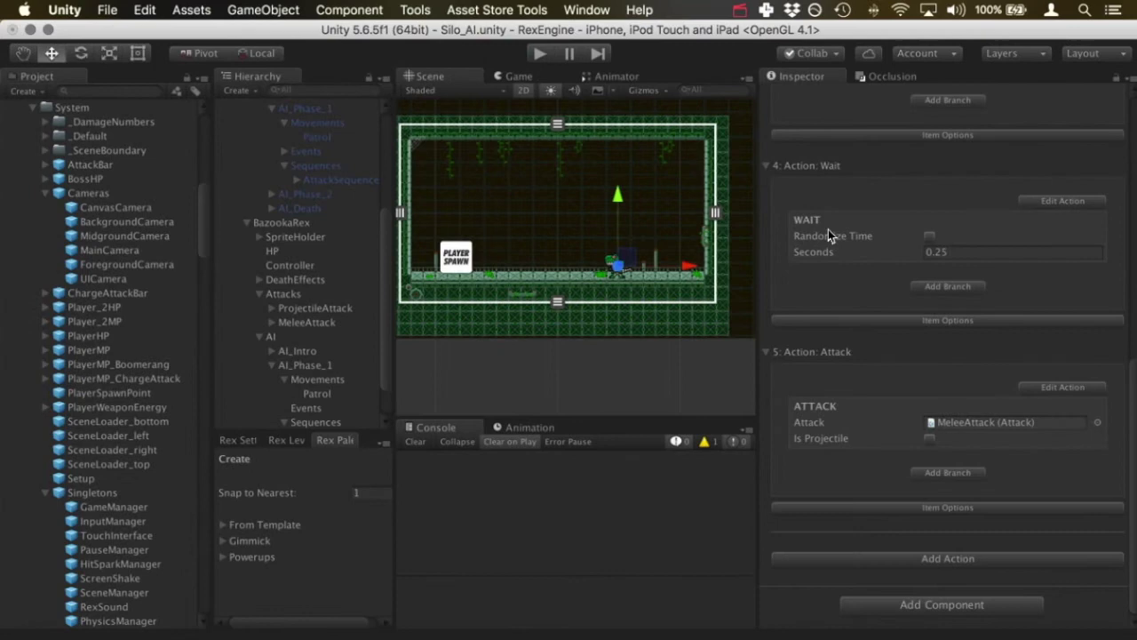
- Add a Random Chance branch to the AttackSequence's fifth action, Attack, and change its branch type to Distance
scroll(881, 274, down, 10)
click(981, 476)
scroll(981, 477, down, 1)
scroll(980, 476, down, 3)
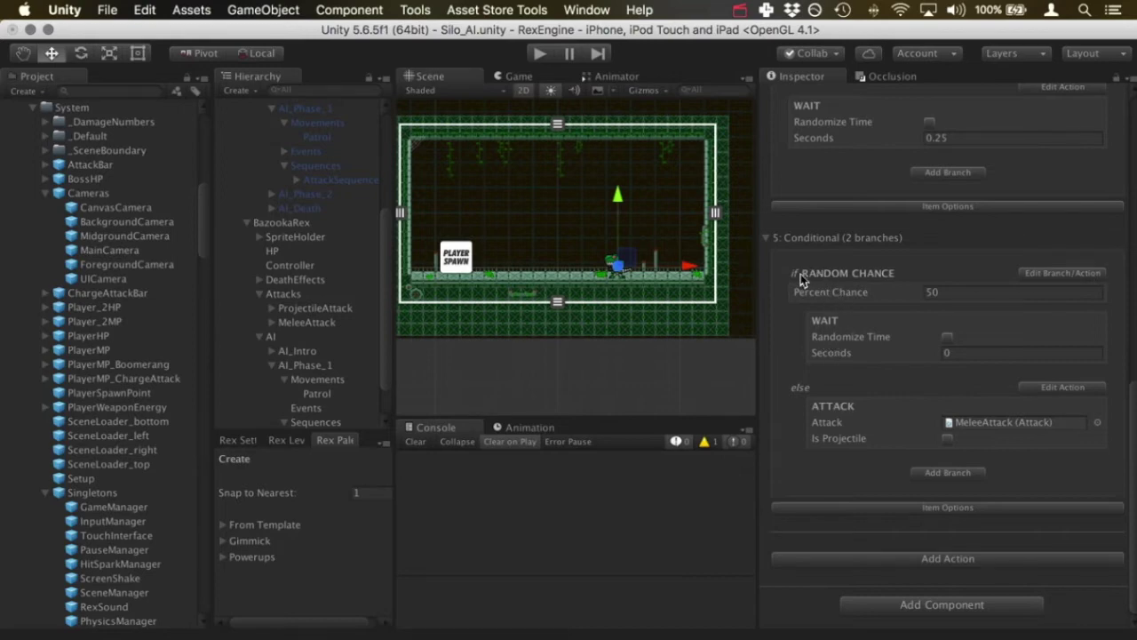
click(933, 292)
click(1092, 276)
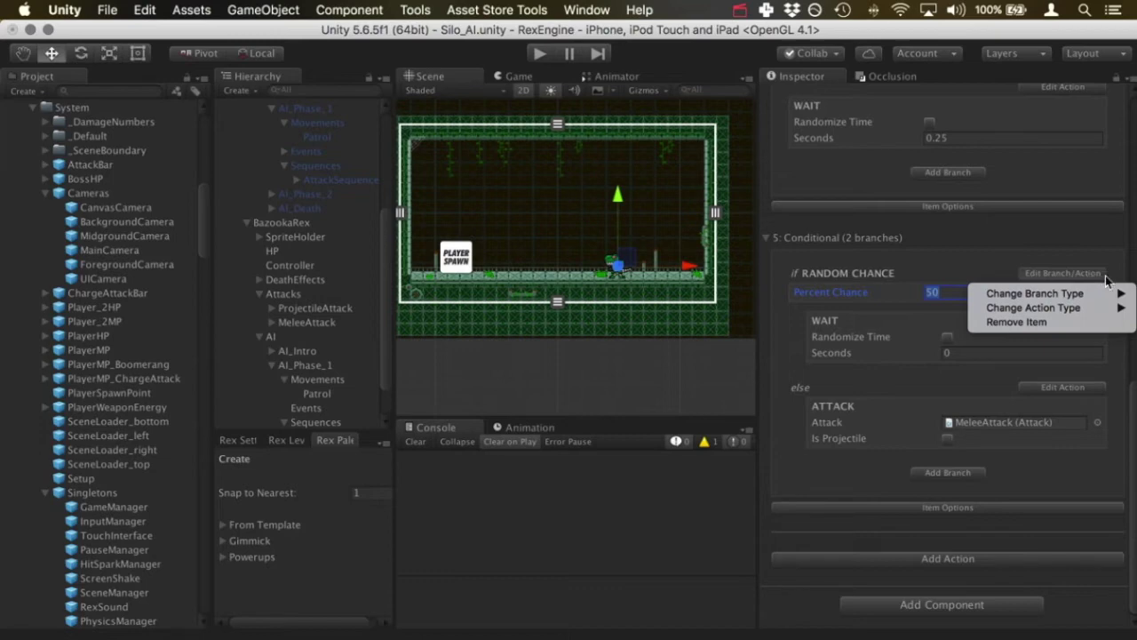
mouse_move(1106, 296)
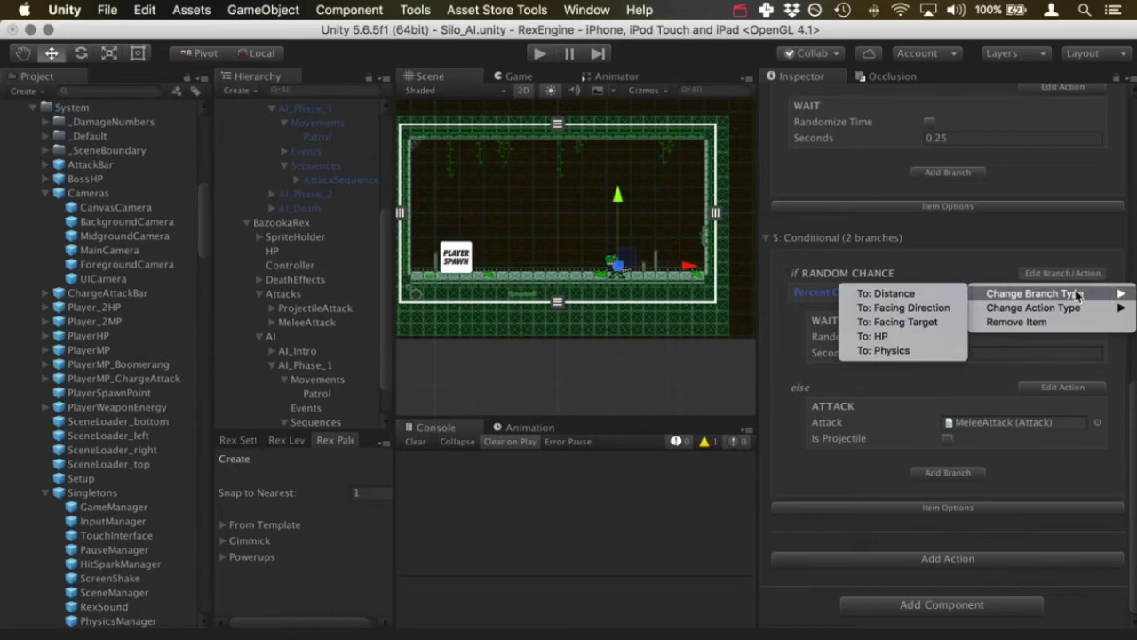
click(931, 298)
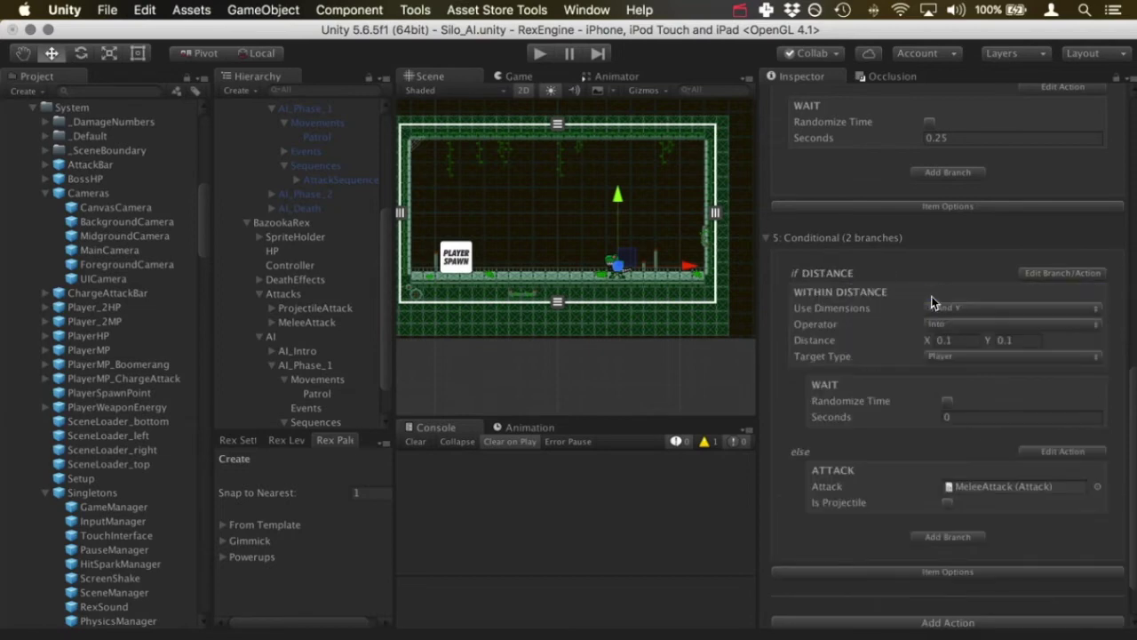
- Configure the Distance condition to use the X dimension only with a distance of 5, keeping operator Into and target type Player
click(975, 310)
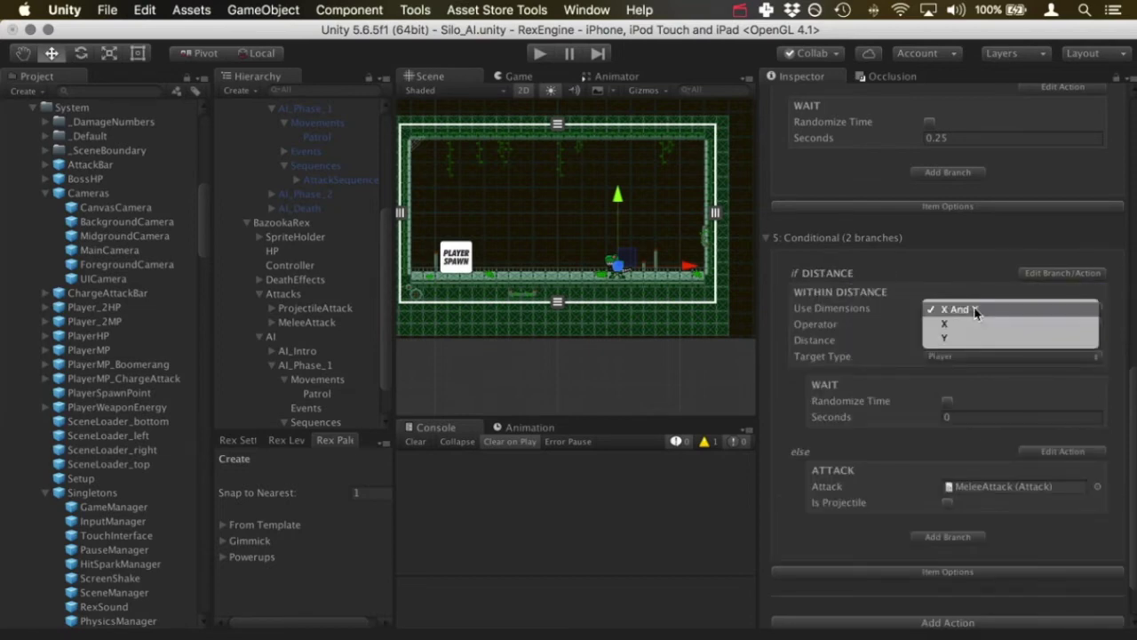
click(1016, 324)
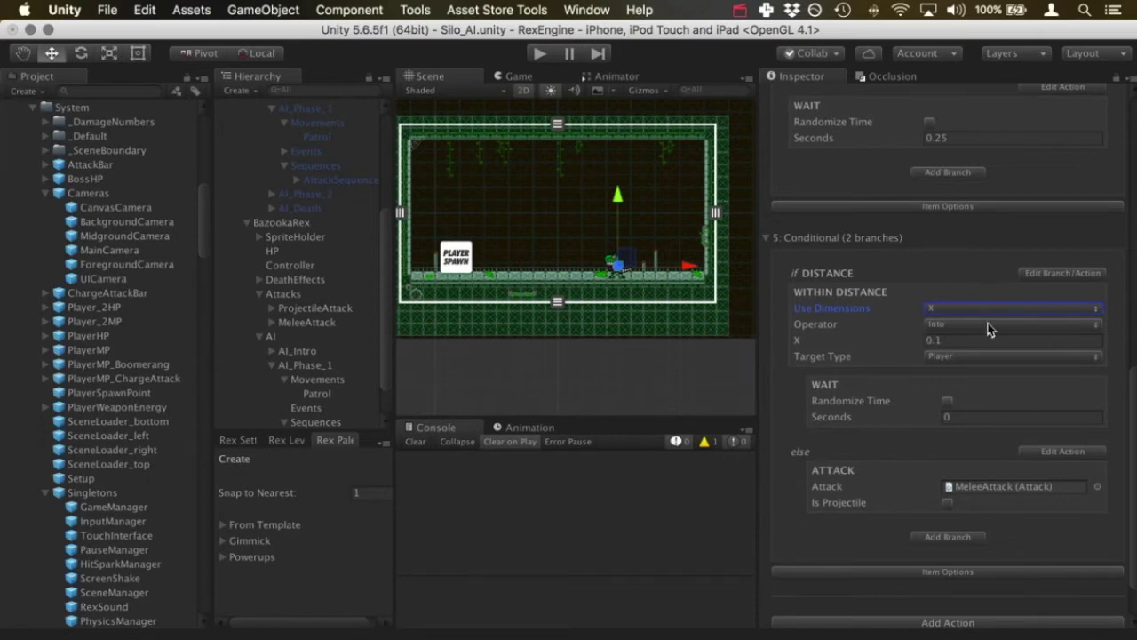
click(1005, 325)
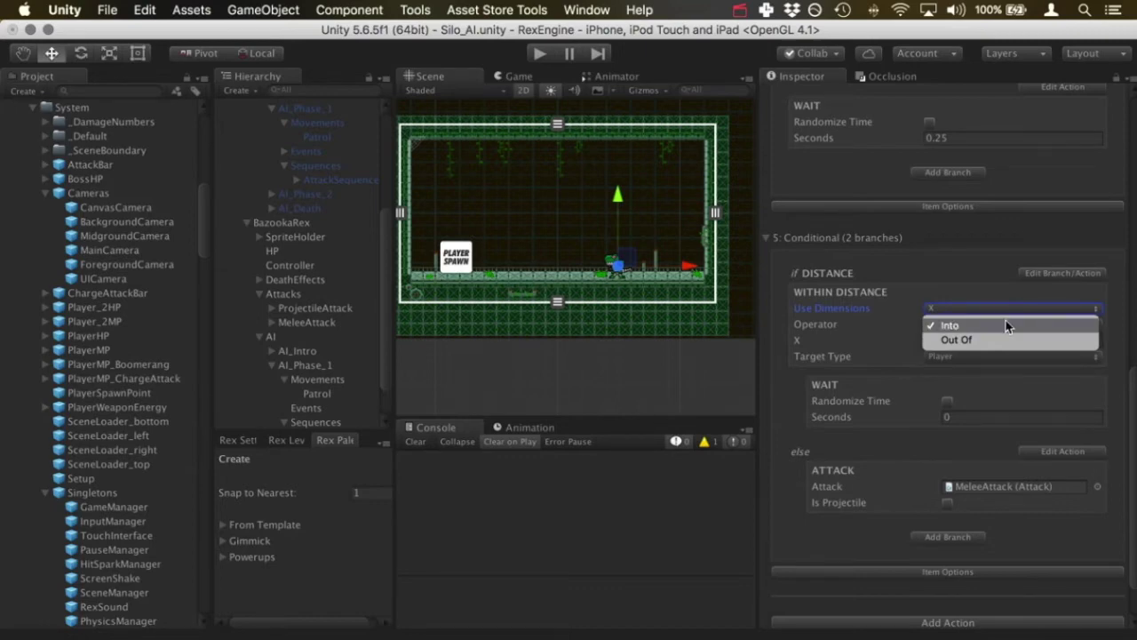
click(970, 274)
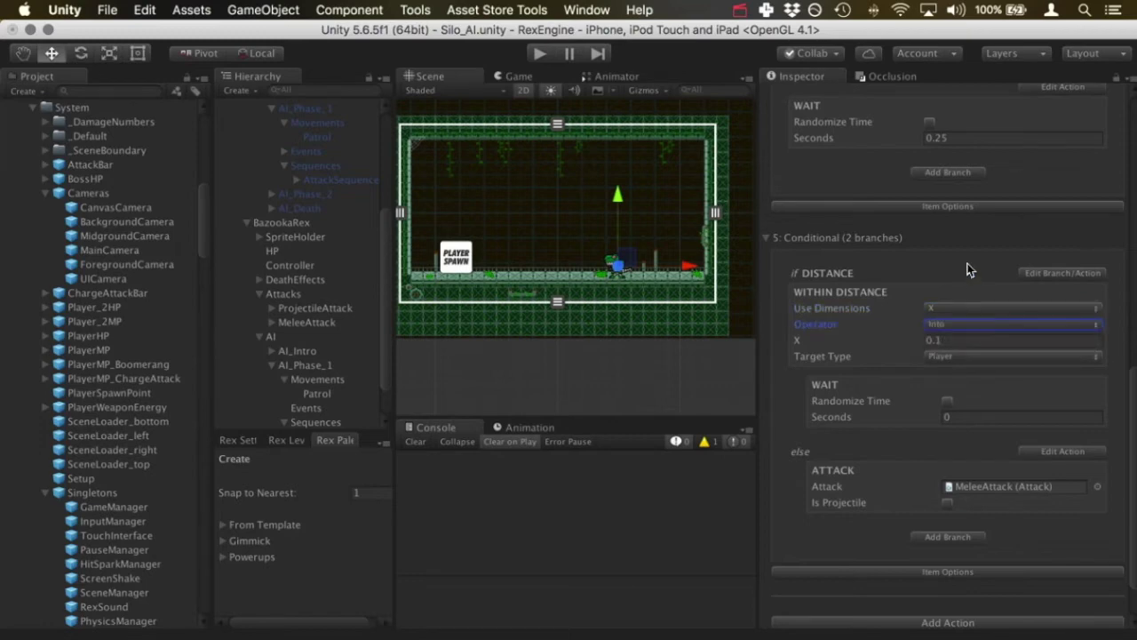
click(959, 340)
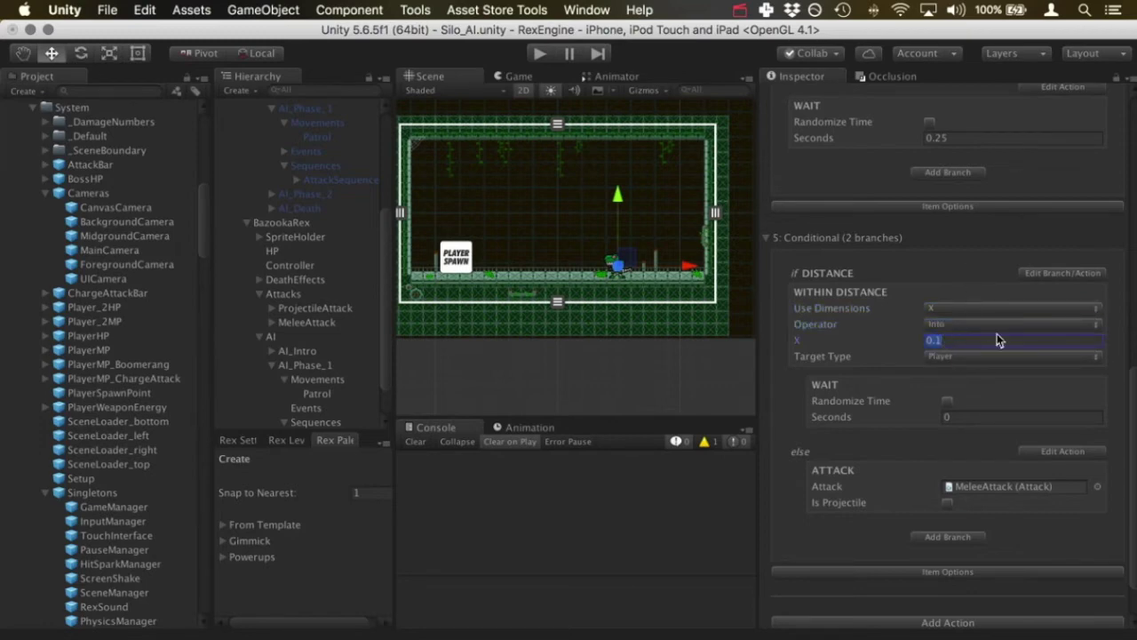
text(5)
click(1095, 364)
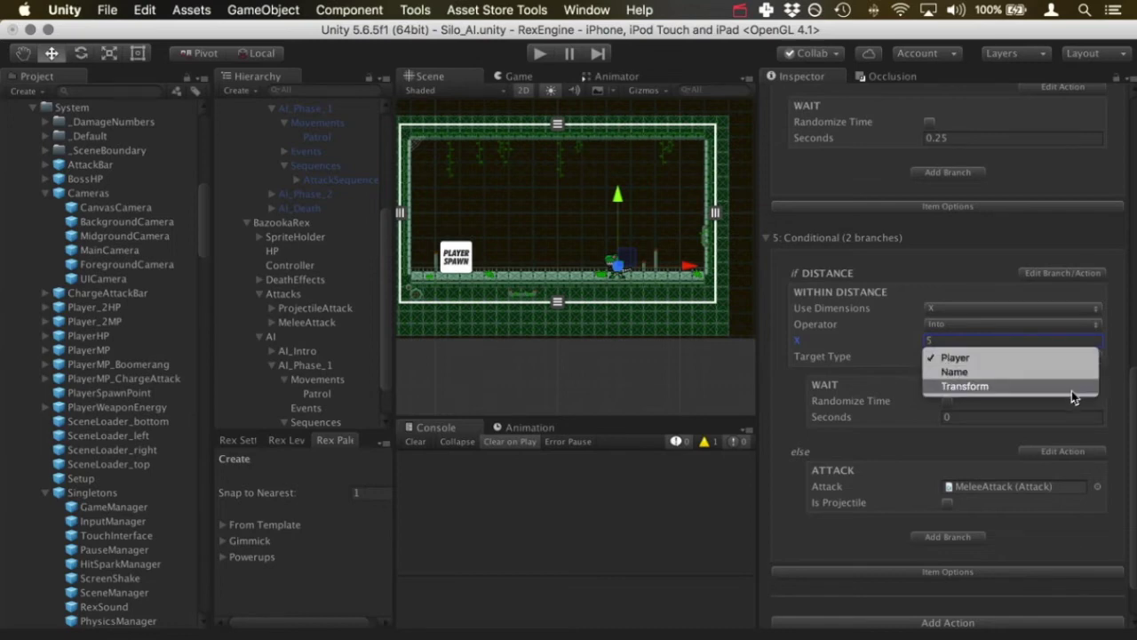
click(1117, 391)
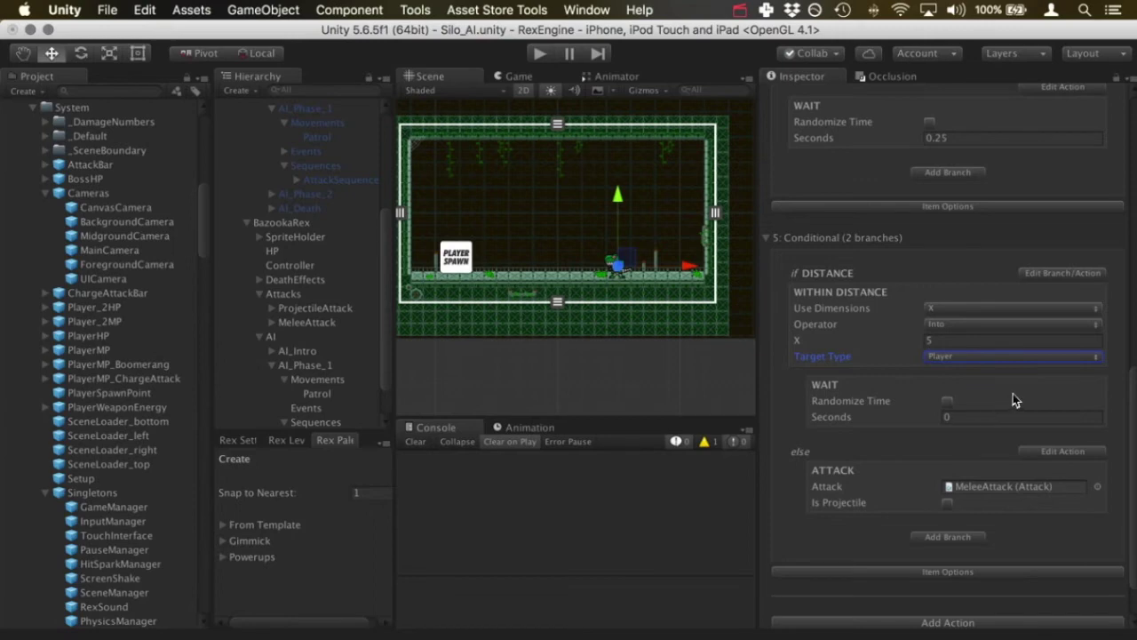
- Change the Distance branch's action type to Attack and assign BazookaRex's MeleeAttack to it
click(1097, 275)
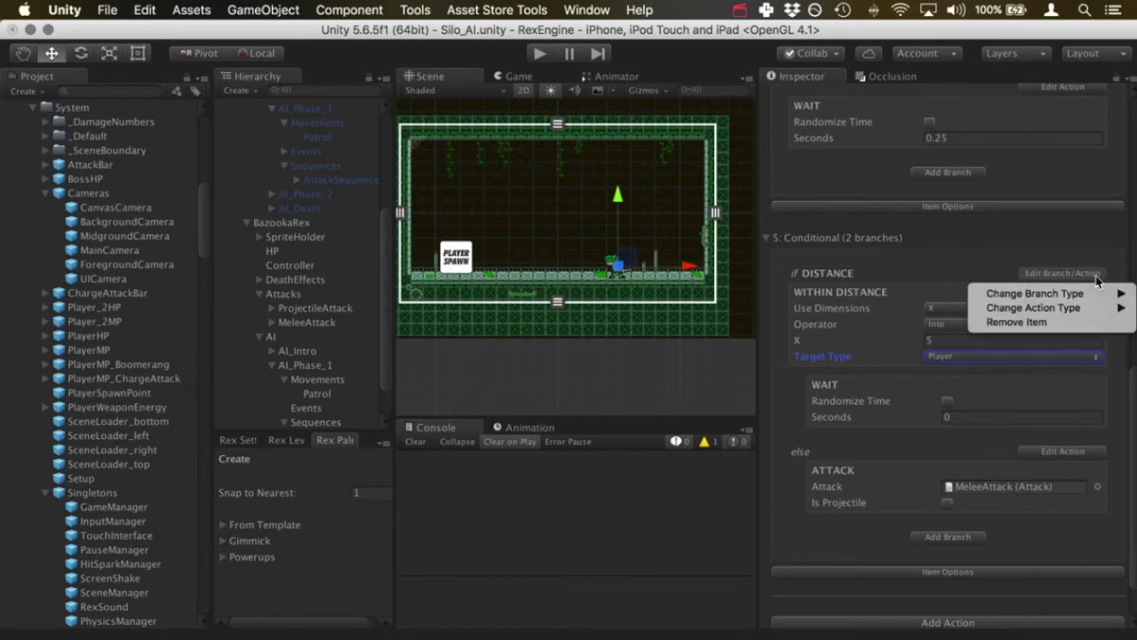
mouse_move(1066, 307)
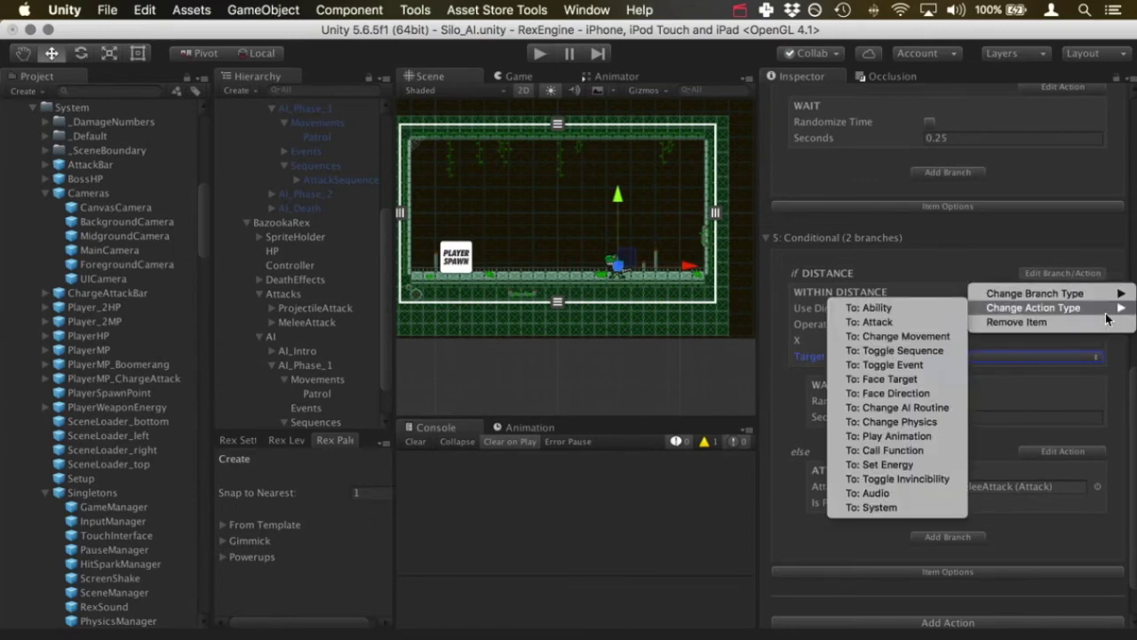
click(933, 323)
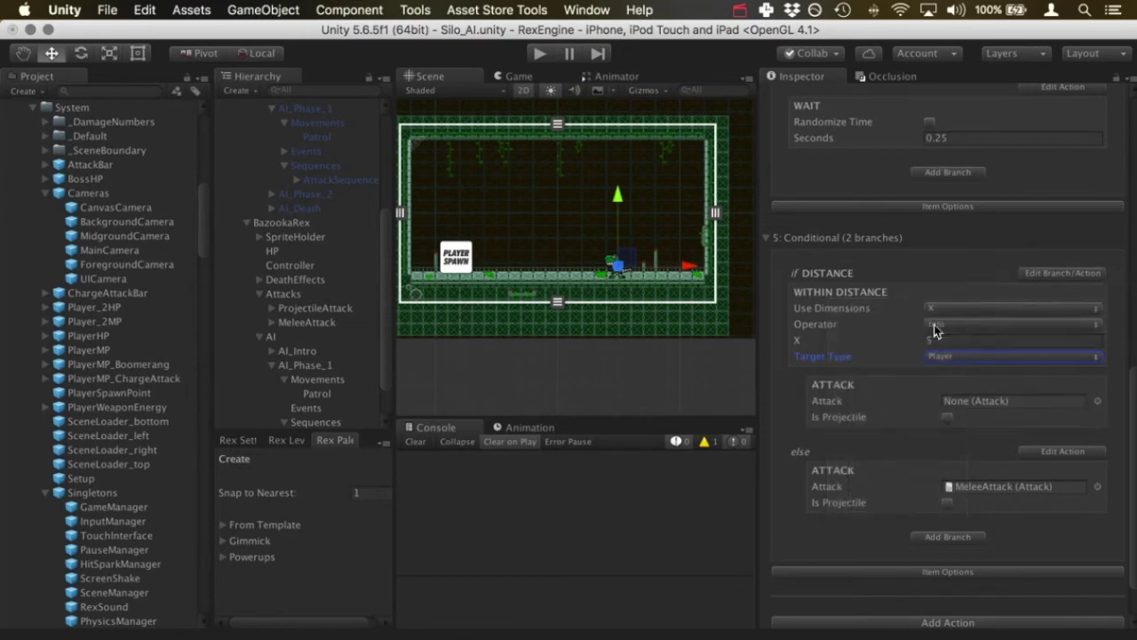
click(975, 487)
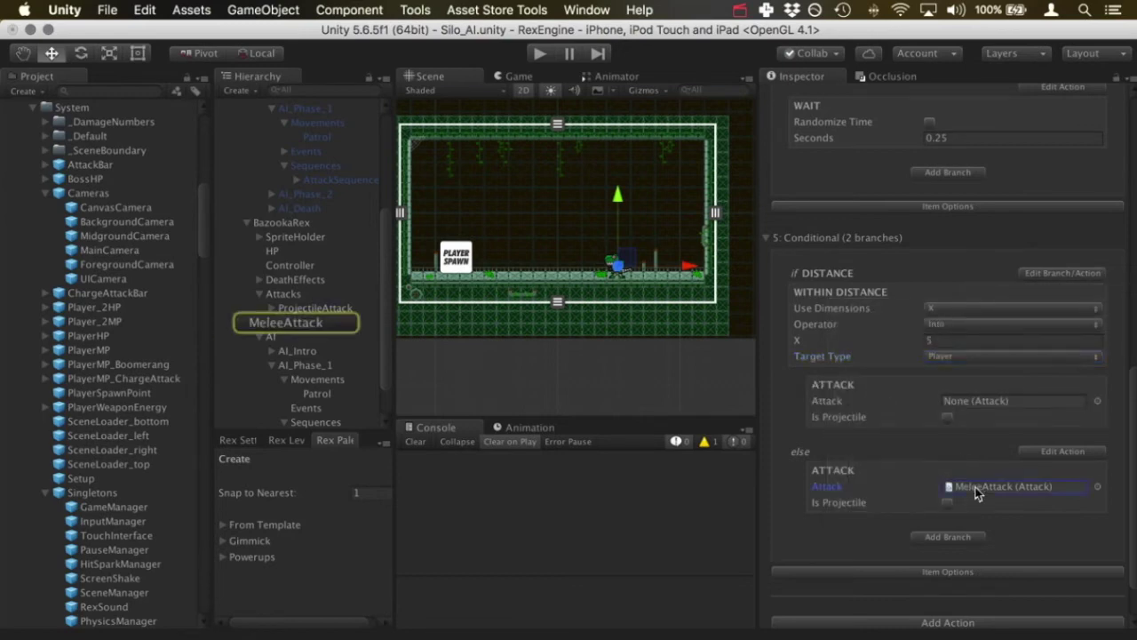
drag(306, 323, 1020, 402)
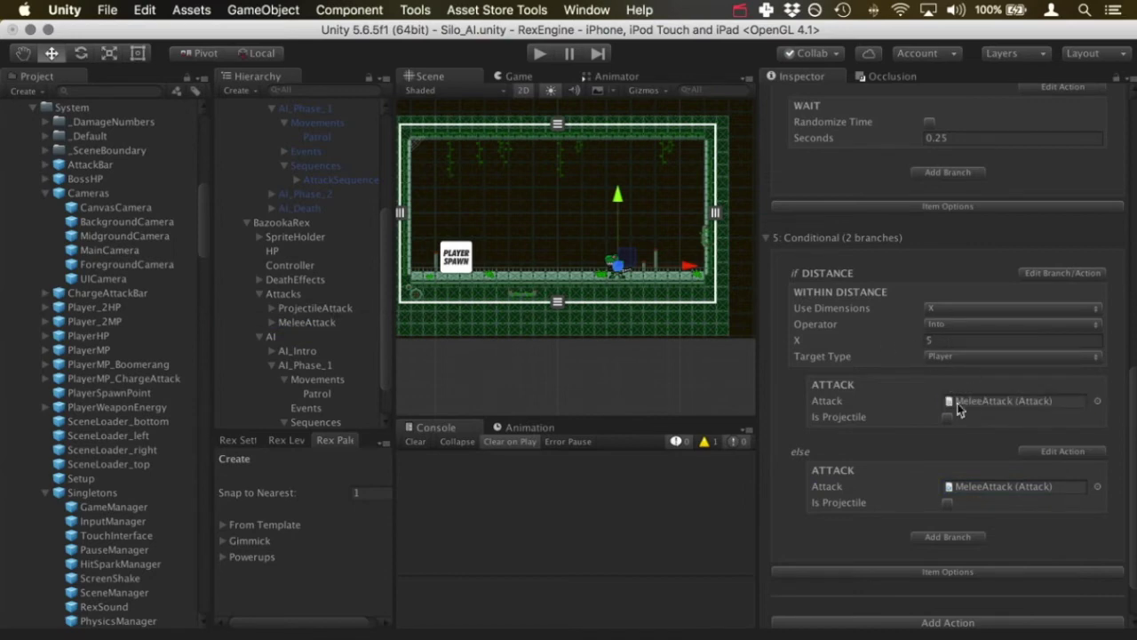
- Assign BazookaRex's ProjectileAttack to the else branch and enable Is Projectile, leaving Destination at None
drag(346, 310, 1017, 499)
click(947, 502)
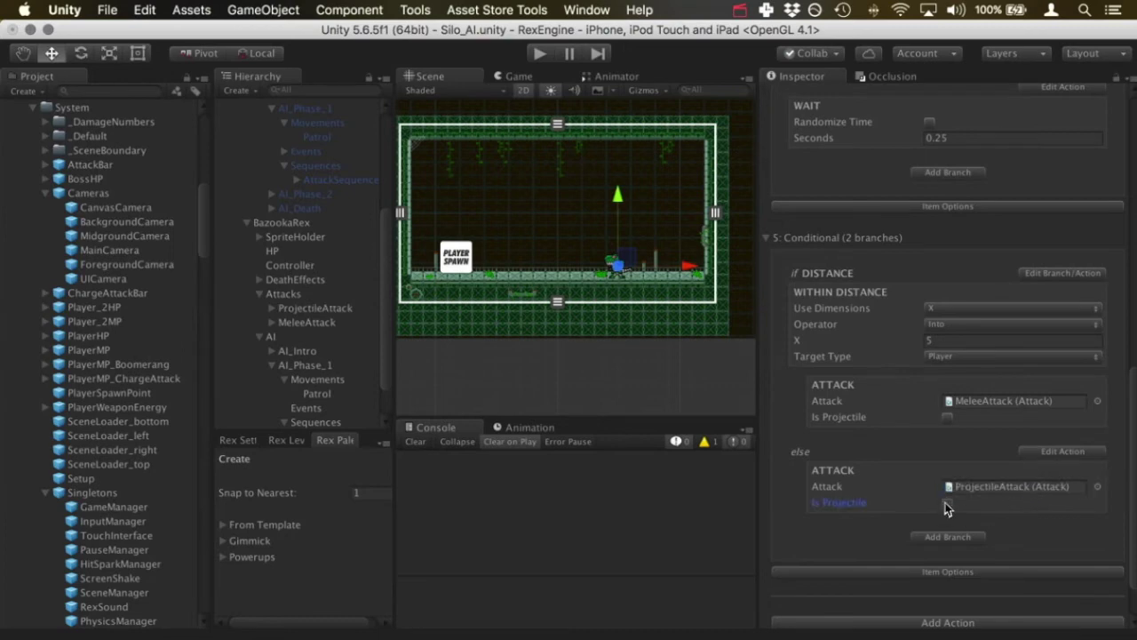
click(1002, 523)
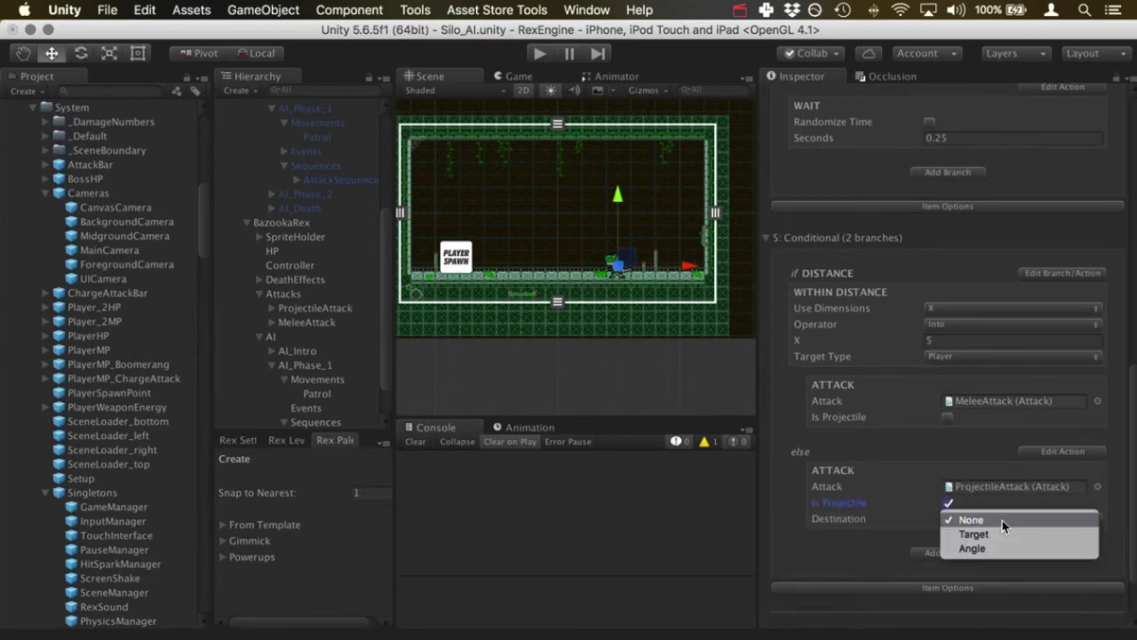
click(1001, 521)
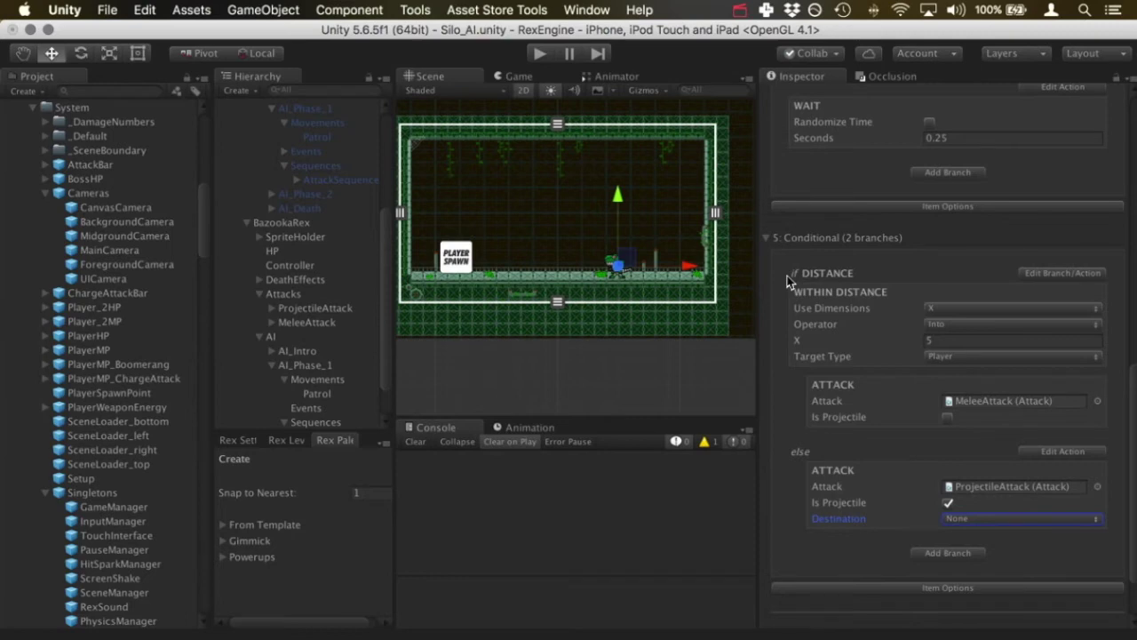
- Play-test the scene to check BazookaRex's distance-based choice between melee and projectile attacks, and stop the game
scroll(885, 368, down, 1)
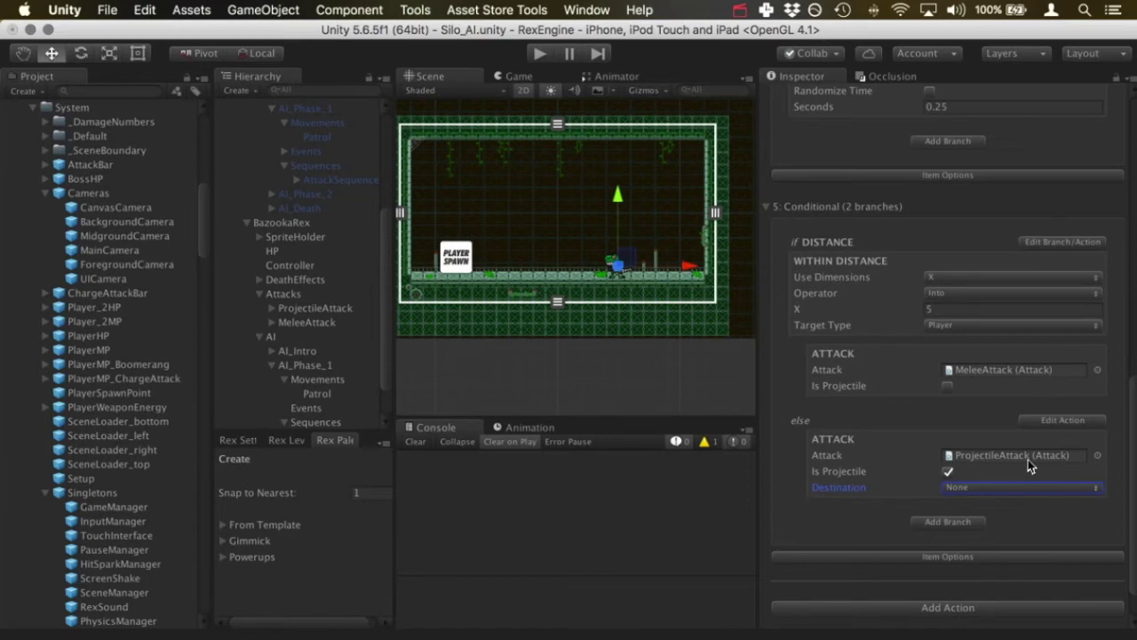
click(539, 53)
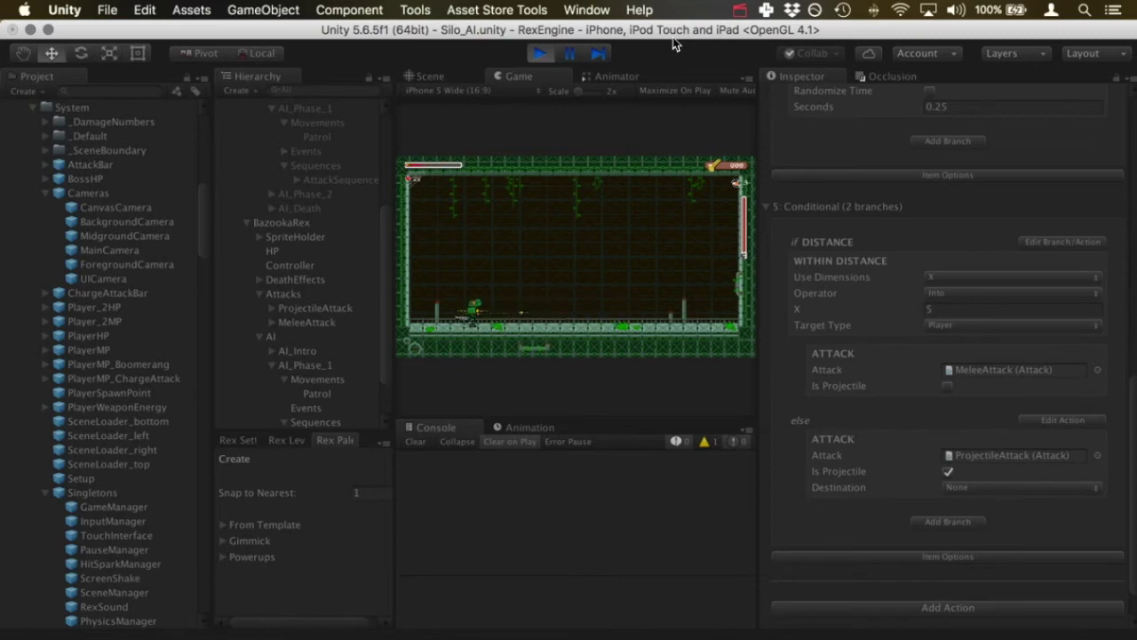
click(540, 54)
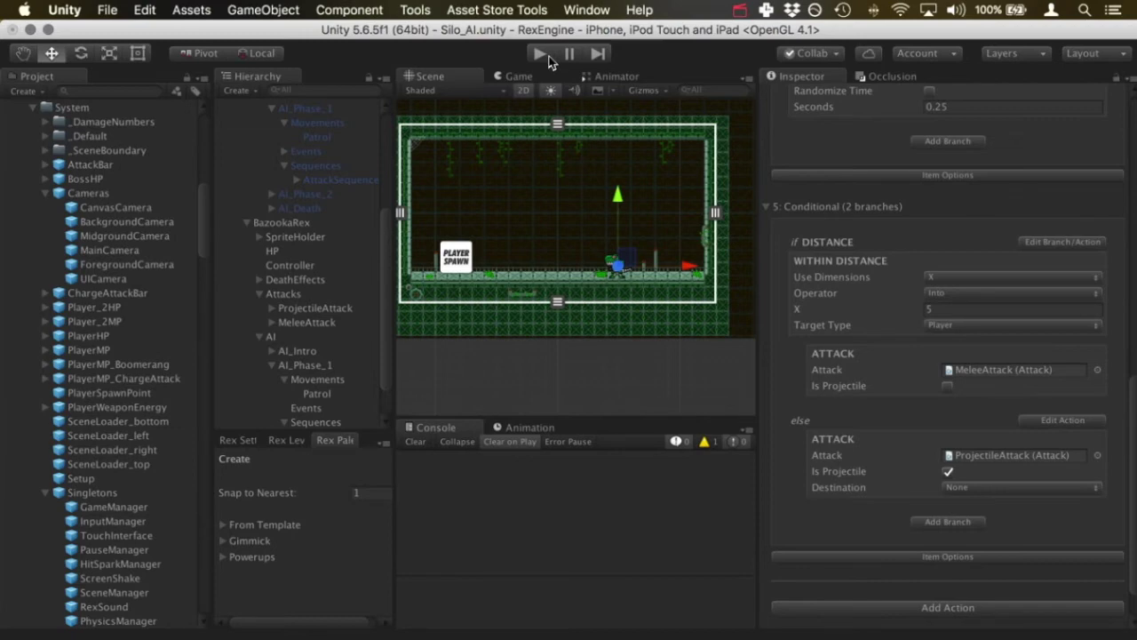
- Examine the last actions of BazookaRex_Old's AttackSequence and the Patrol movement in BazookaRex's AI_Phase_1
click(377, 180)
scroll(968, 443, down, 8)
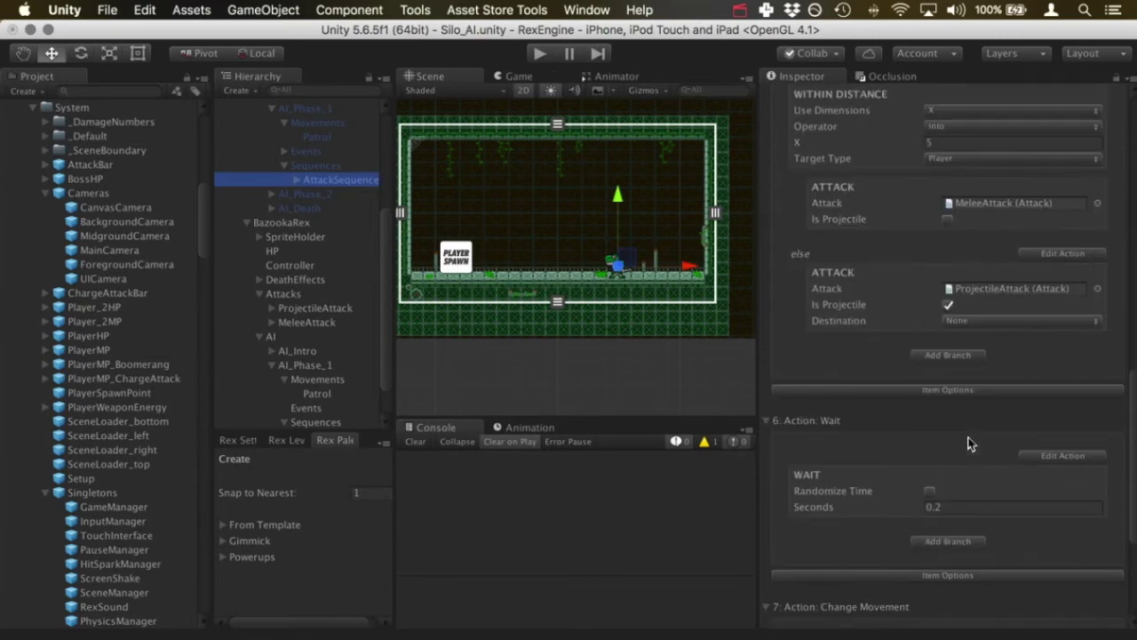
scroll(987, 384, down, 5)
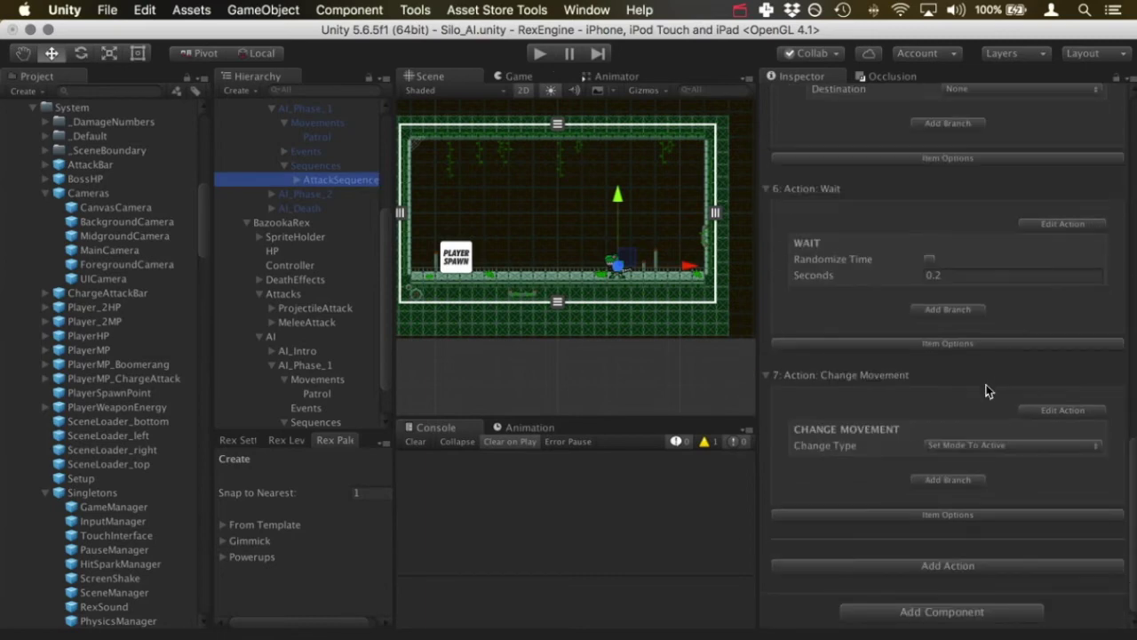
scroll(989, 391, up, 1)
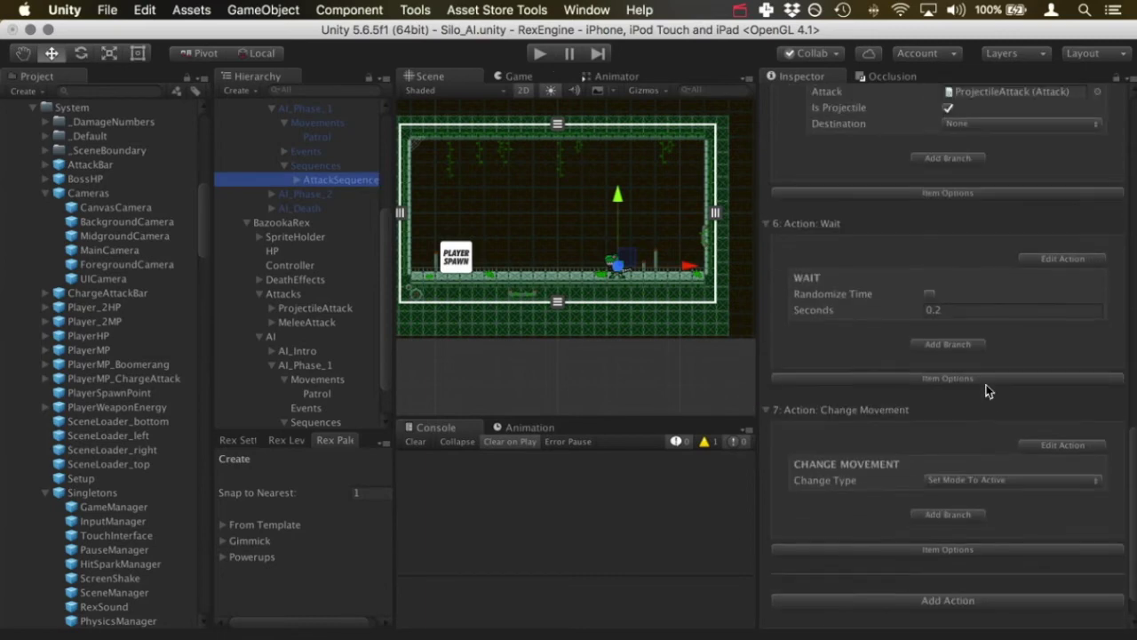
click(322, 398)
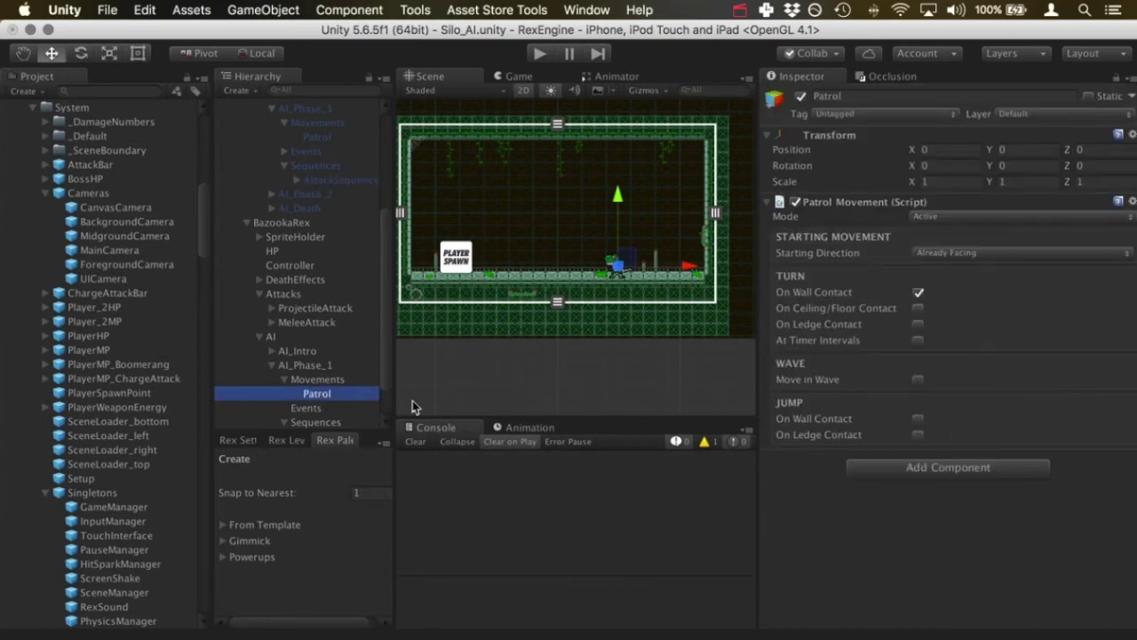
click(316, 382)
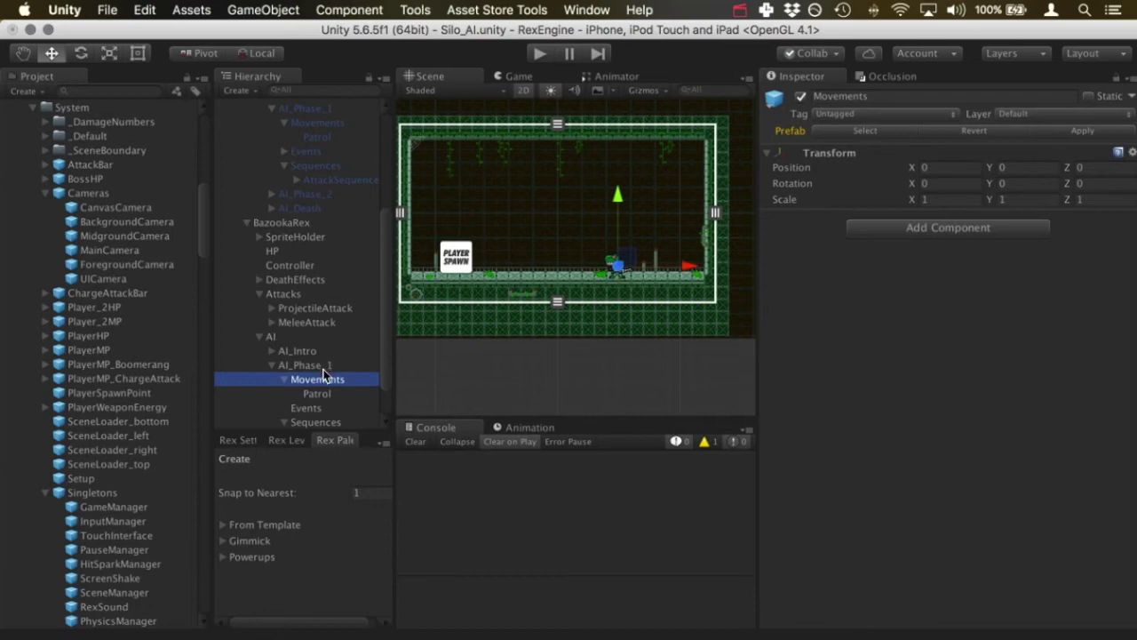
- Add a Wait action of 0.2 seconds to the end of BazookaRex's AttackSequence in AI_Phase_1
click(327, 366)
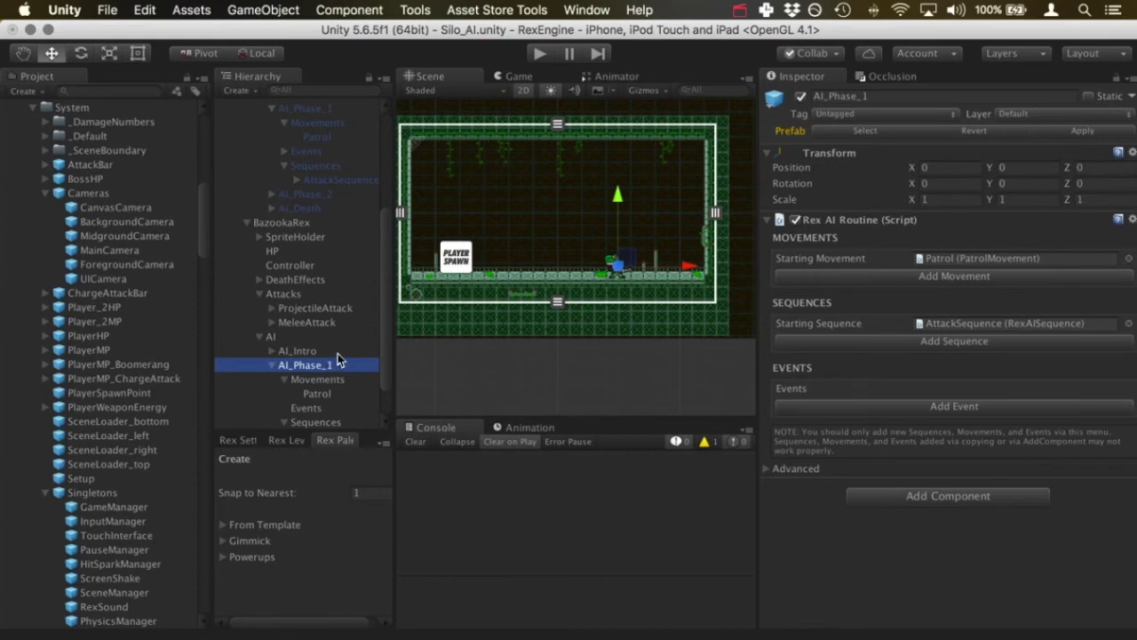
scroll(318, 399, down, 1)
click(307, 411)
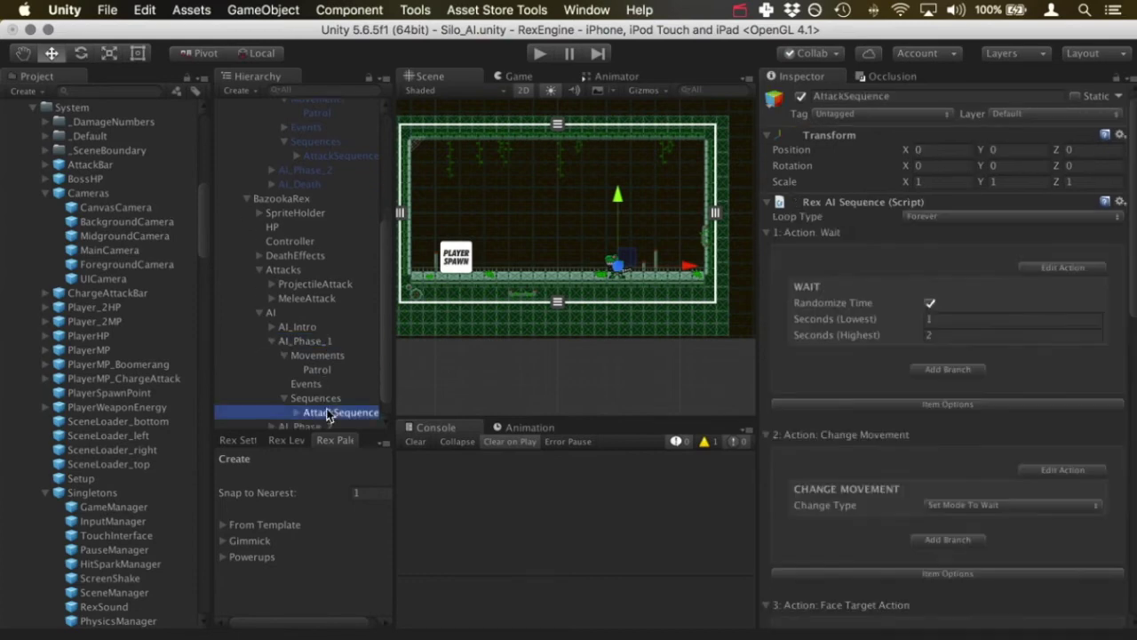
scroll(889, 427, down, 3)
scroll(933, 456, down, 3)
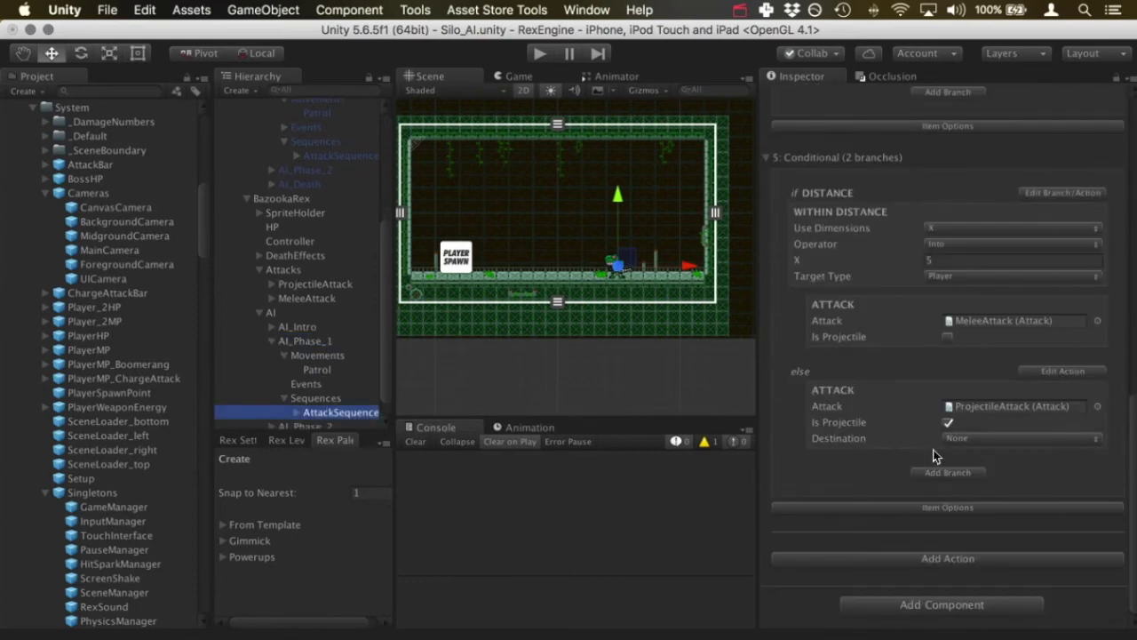
click(992, 559)
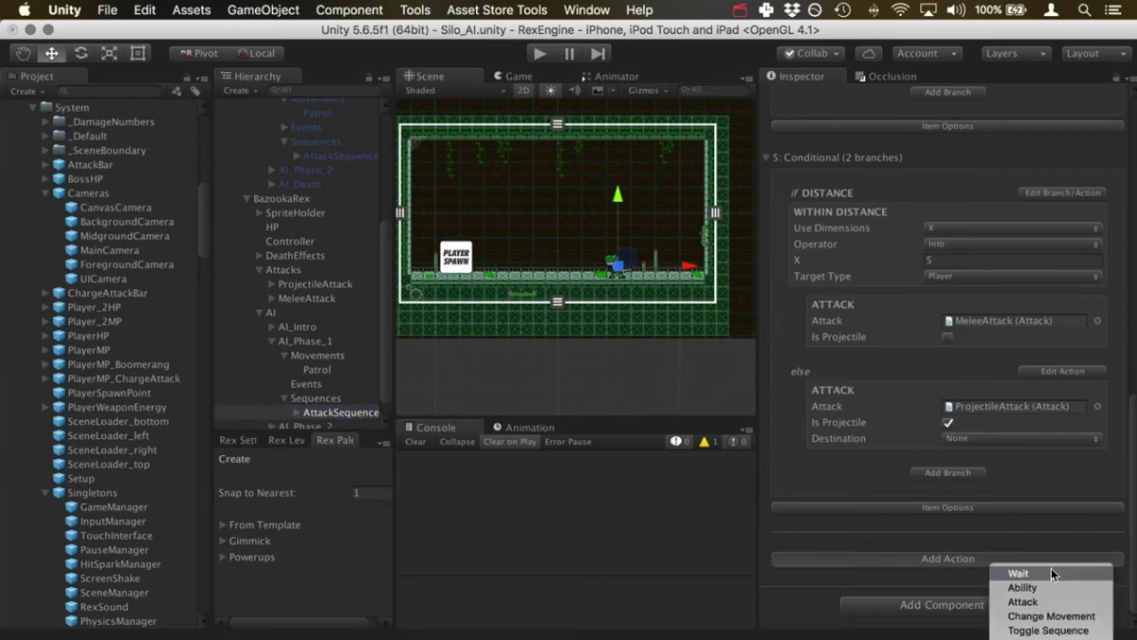
click(1052, 572)
scroll(1032, 540, down, 4)
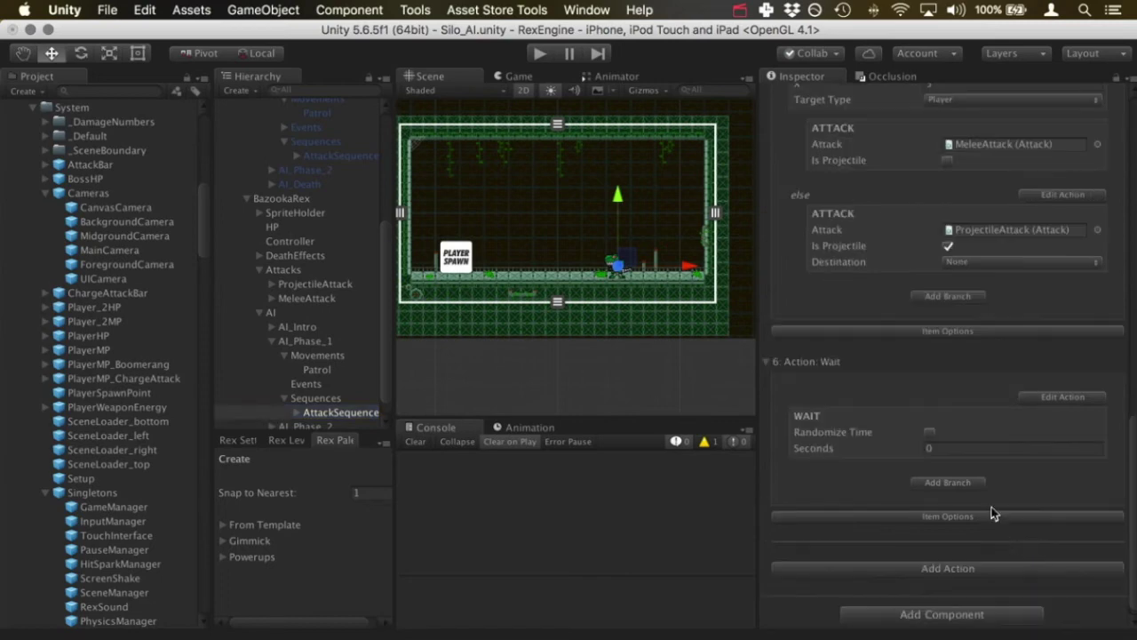
click(963, 447)
text(0.2)
- Add a Change Movement action after the 0.2-second wait in BazookaRex's AttackSequence and set its Change Type to Set Mode To Active
click(352, 157)
scroll(1013, 449, down, 5)
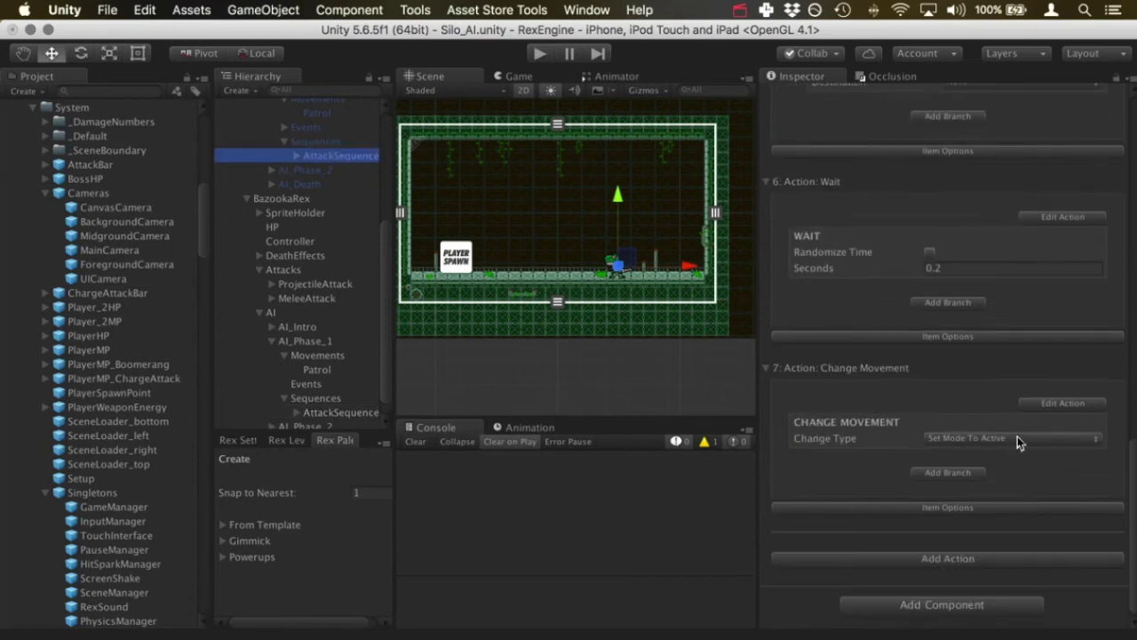
click(325, 418)
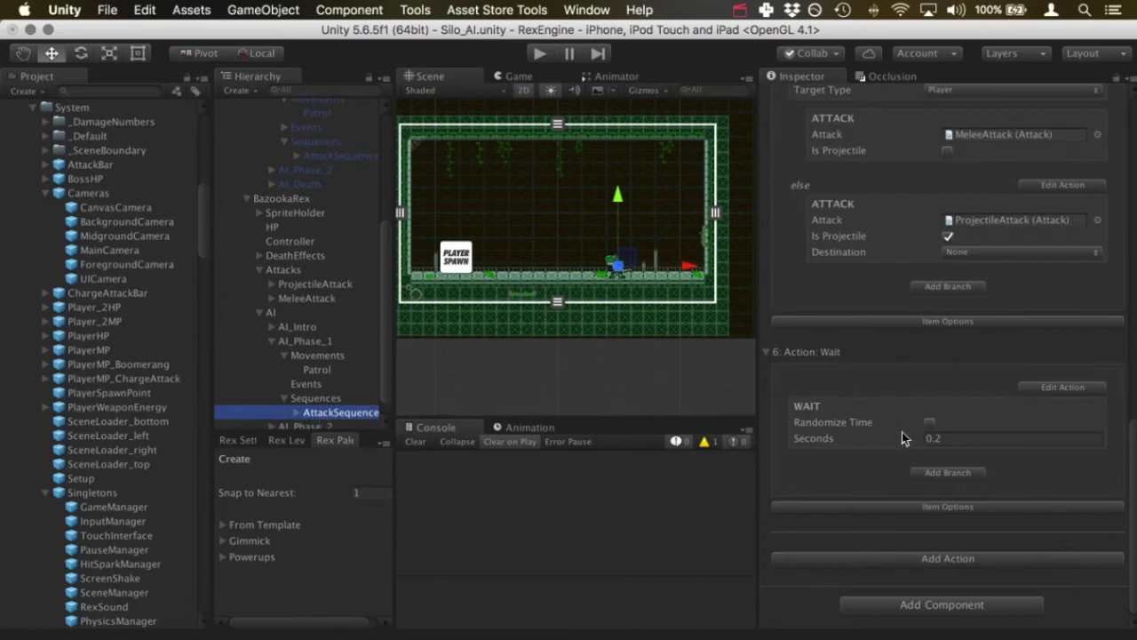
click(1027, 558)
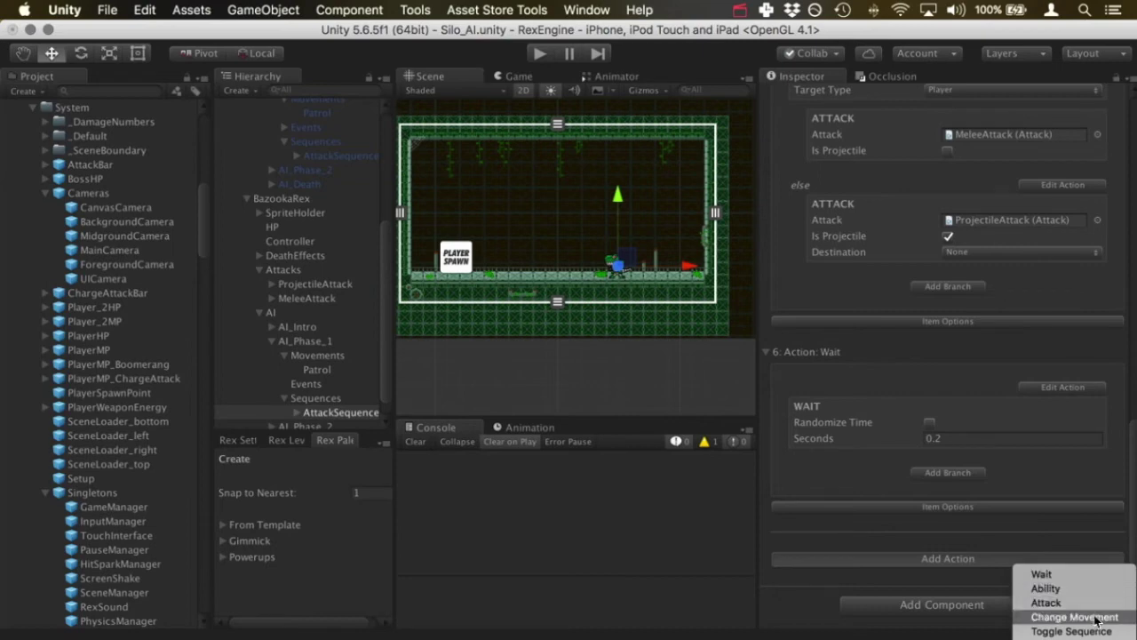
click(1127, 618)
scroll(1044, 516, down, 5)
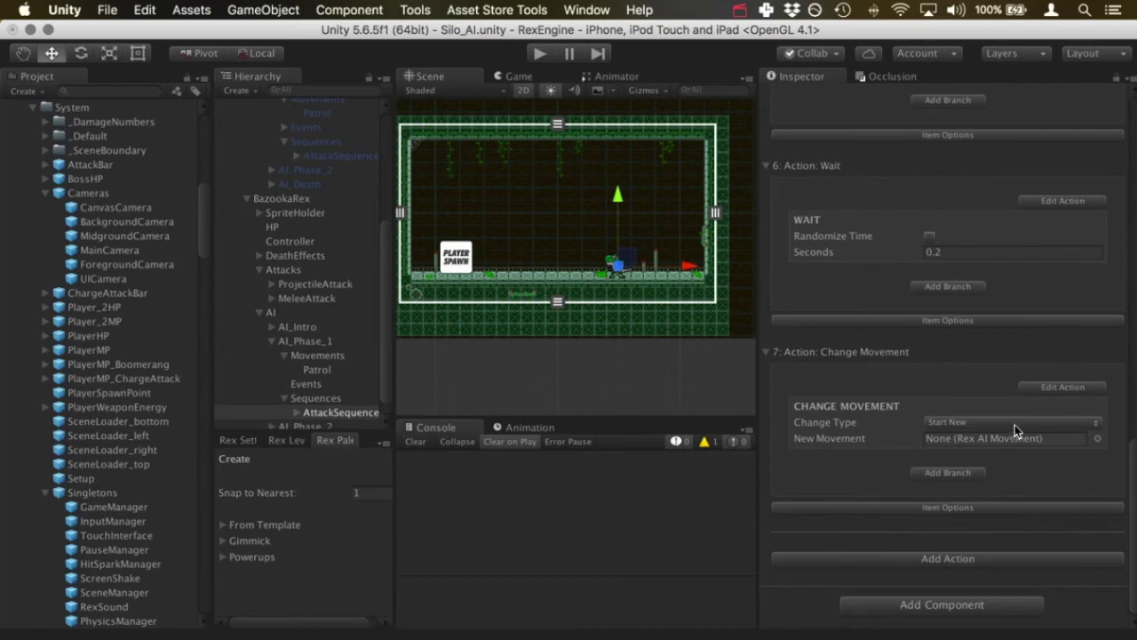
click(1093, 424)
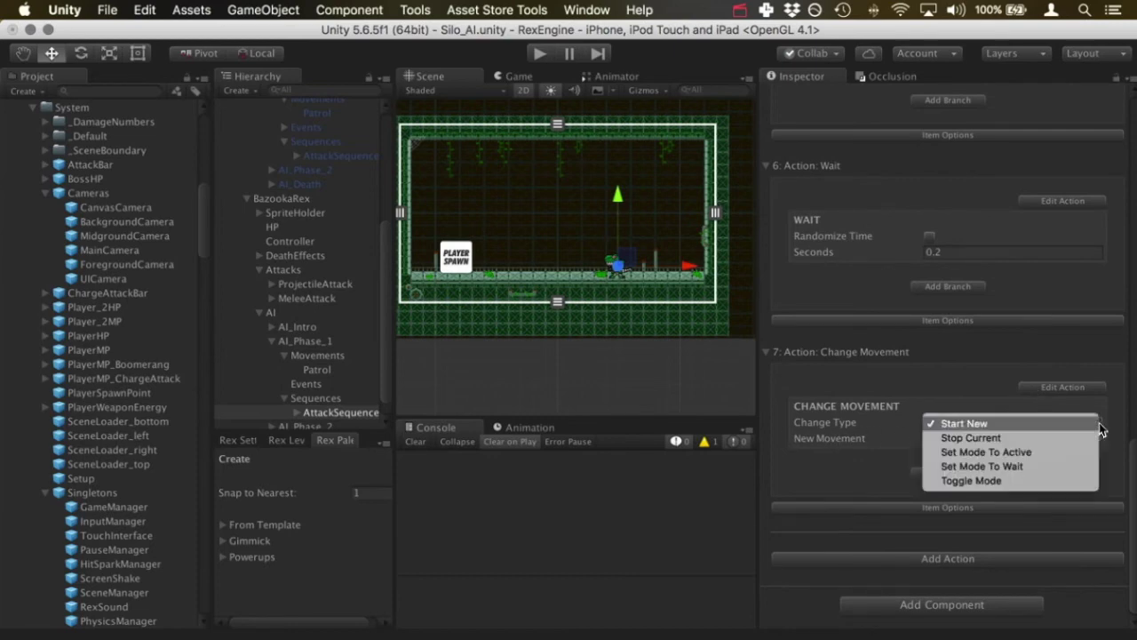
click(1068, 455)
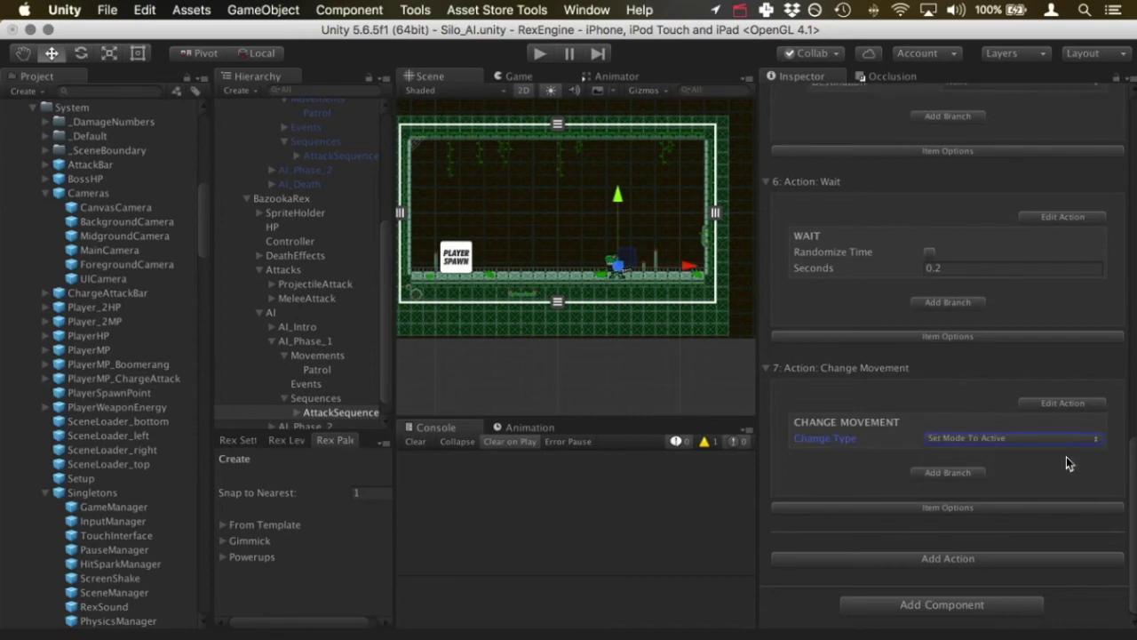
scroll(1063, 396, up, 10)
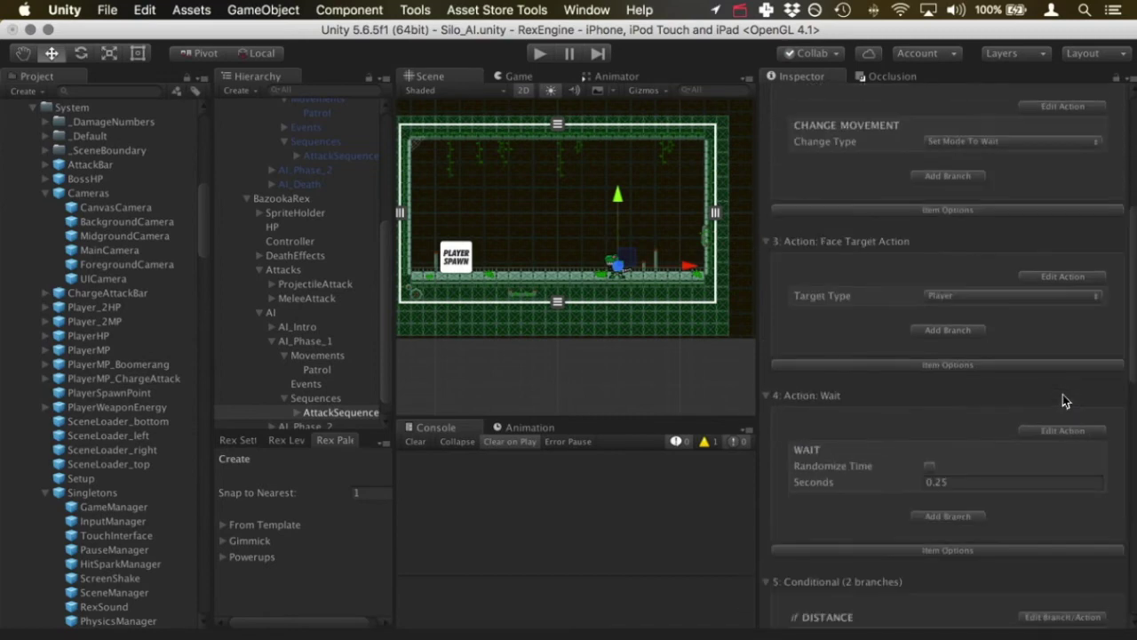
scroll(1039, 317, up, 3)
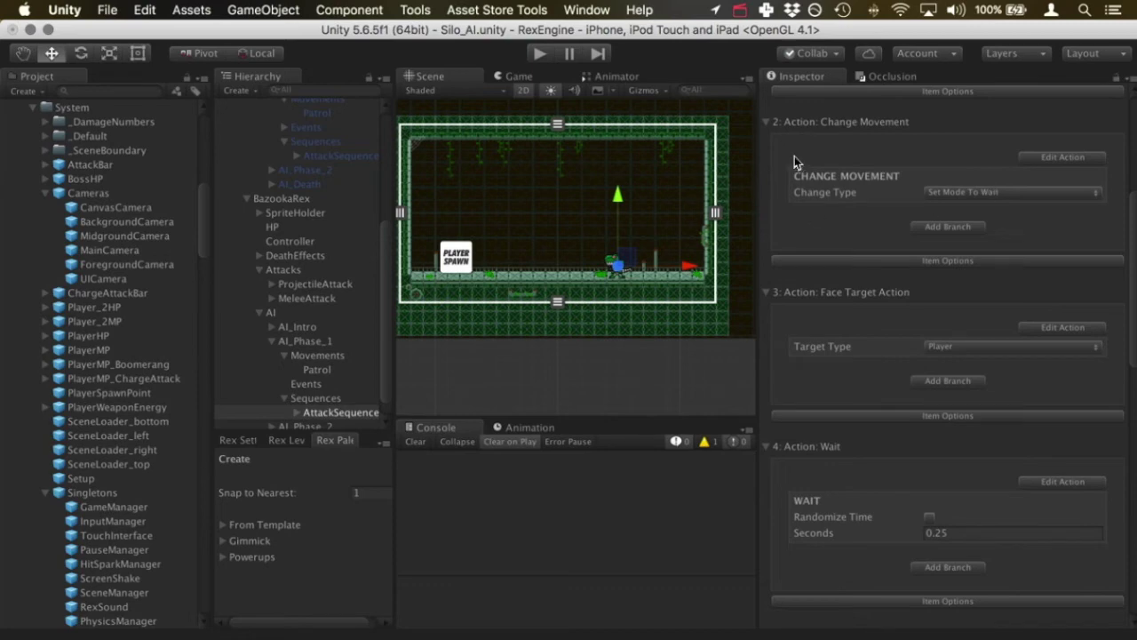
scroll(788, 165, down, 12)
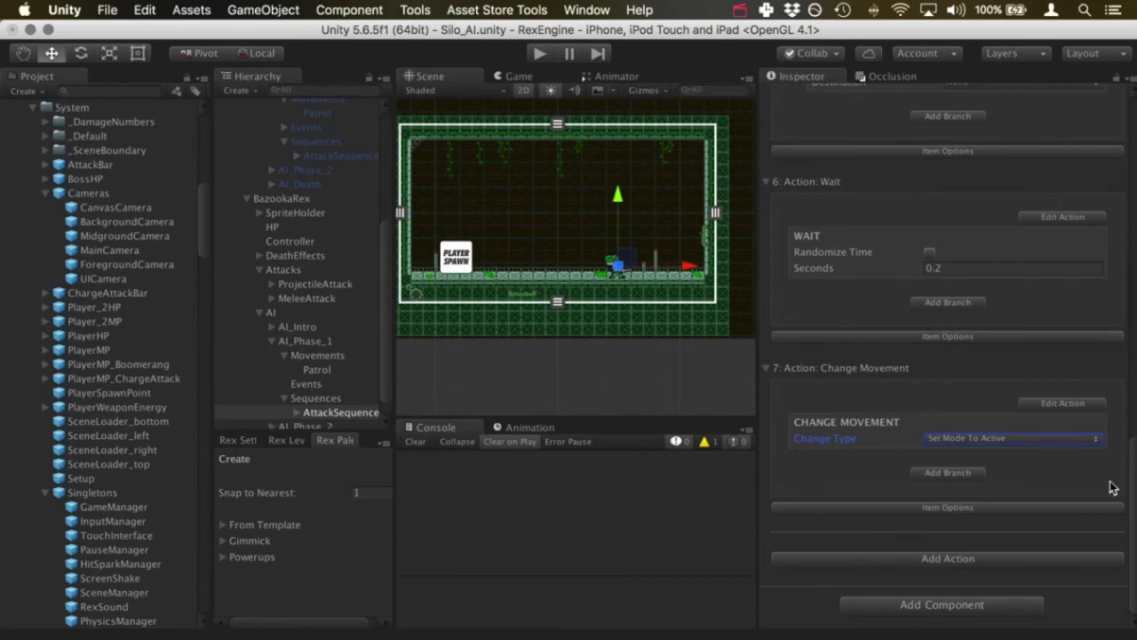
- Play-test the scene to check that BazookaRex resumes patrolling after each attack, and stop the game
click(541, 53)
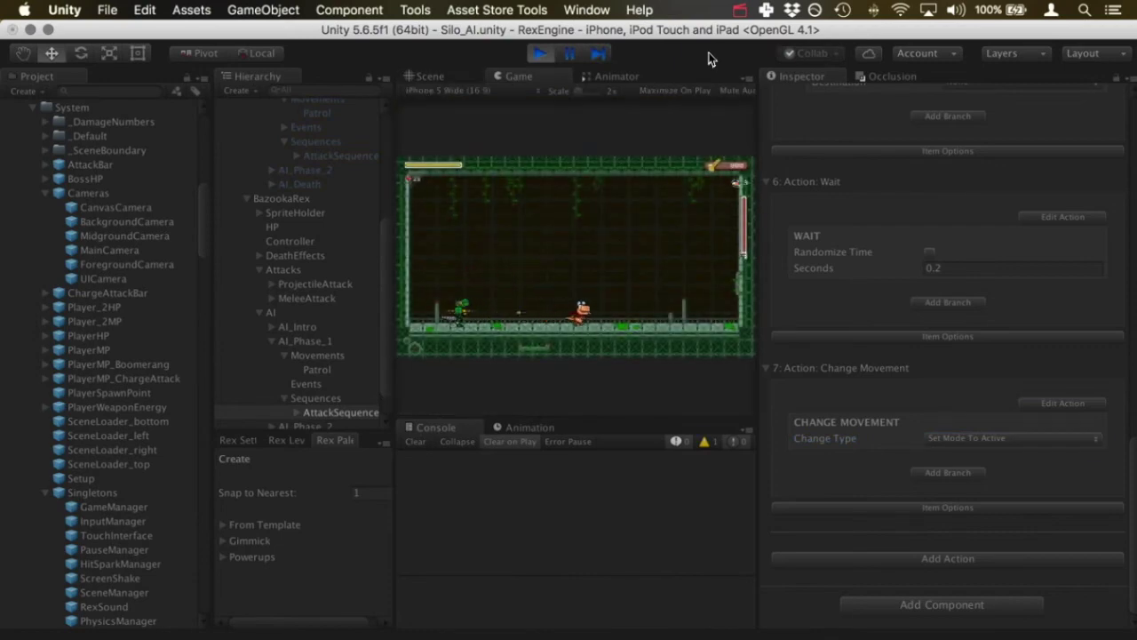
key(Right)
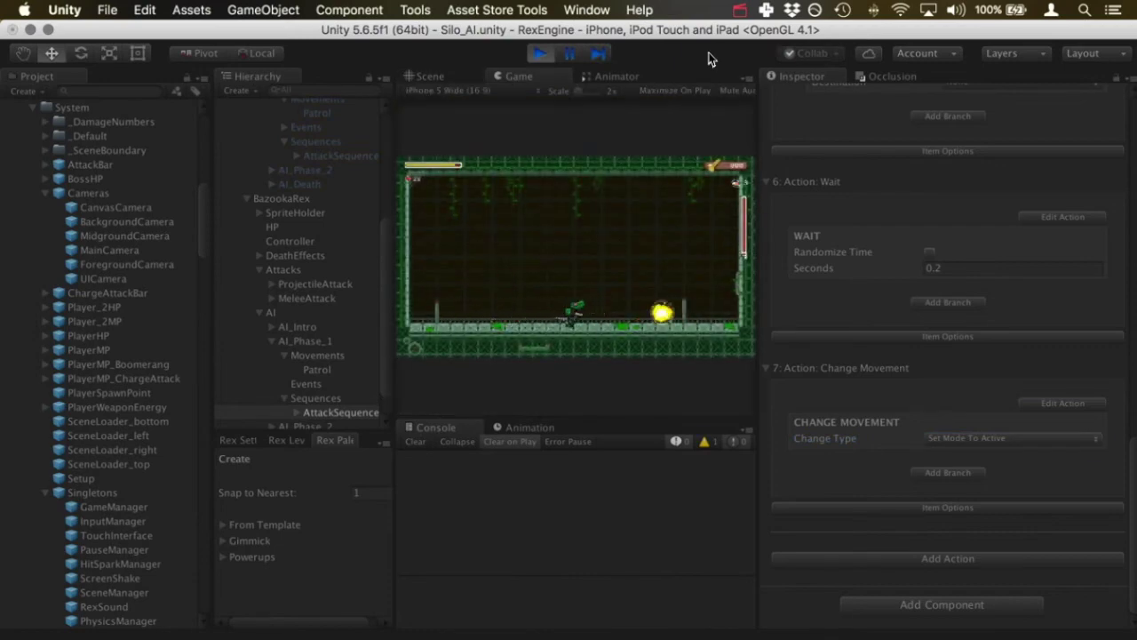
key(Left)
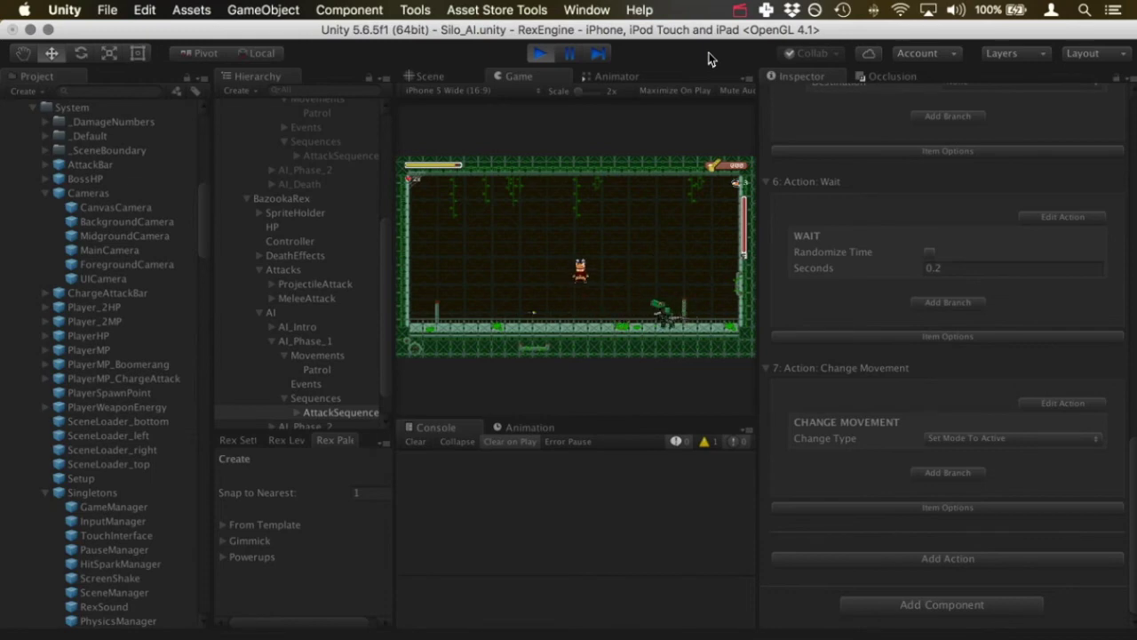
key(Left)
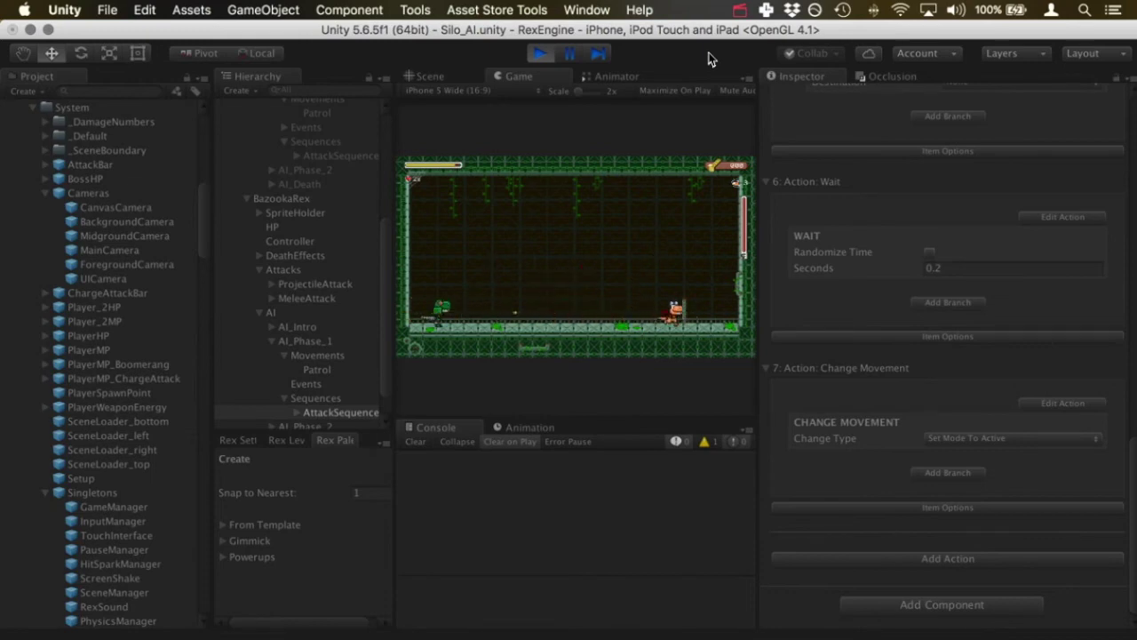
click(541, 53)
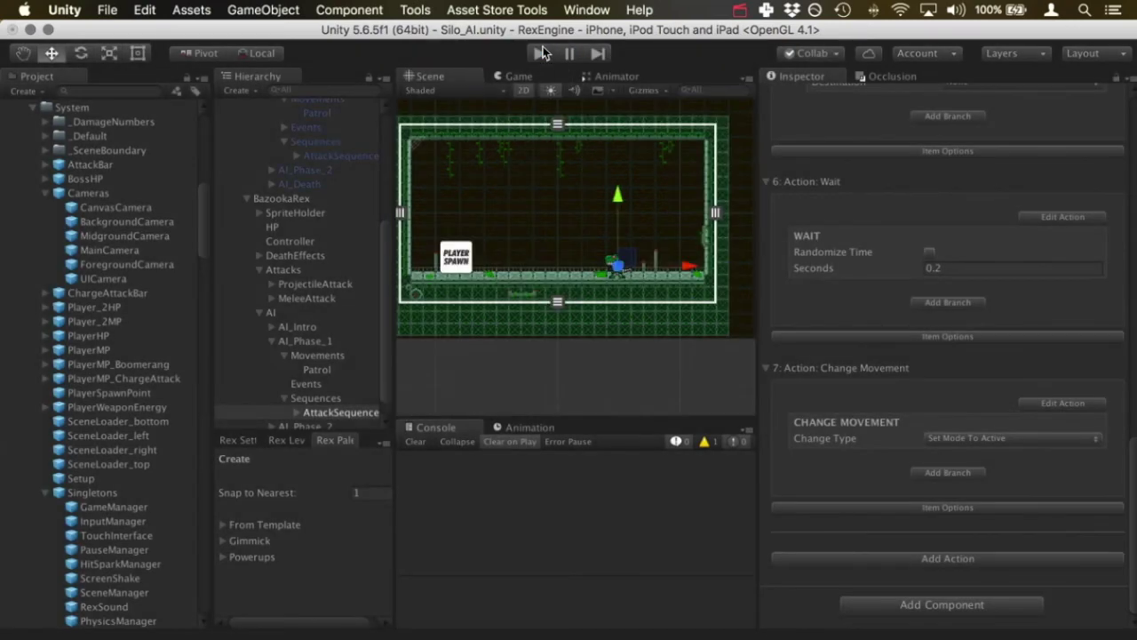
- Add a Damaged event to BazookaRex's AI_Phase_1 routine
scroll(272, 181, down, 1)
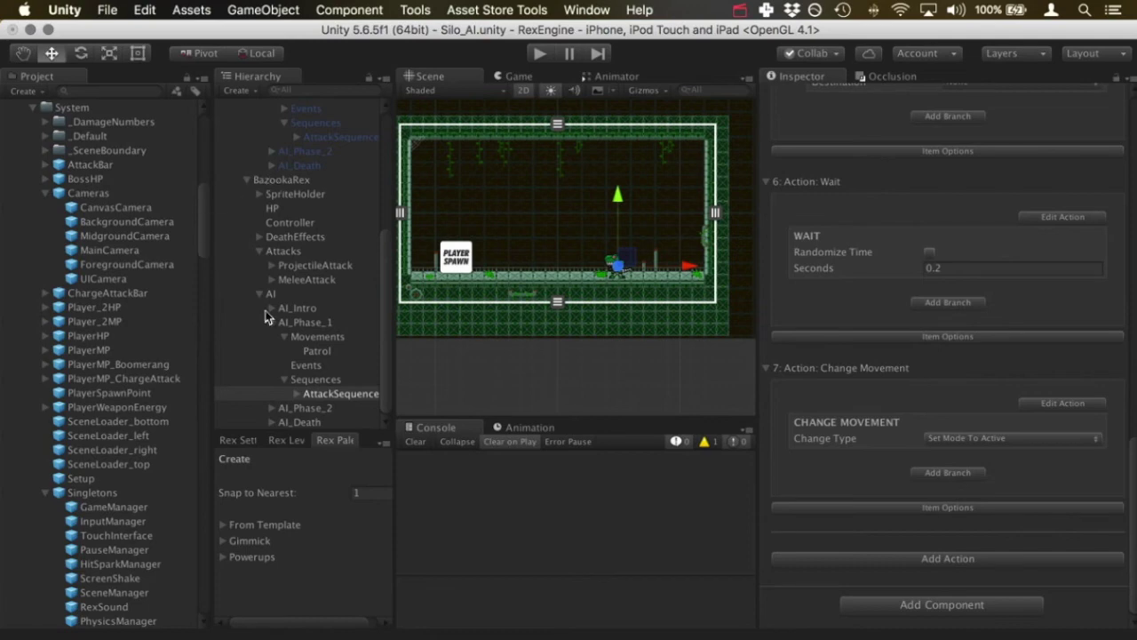
click(318, 366)
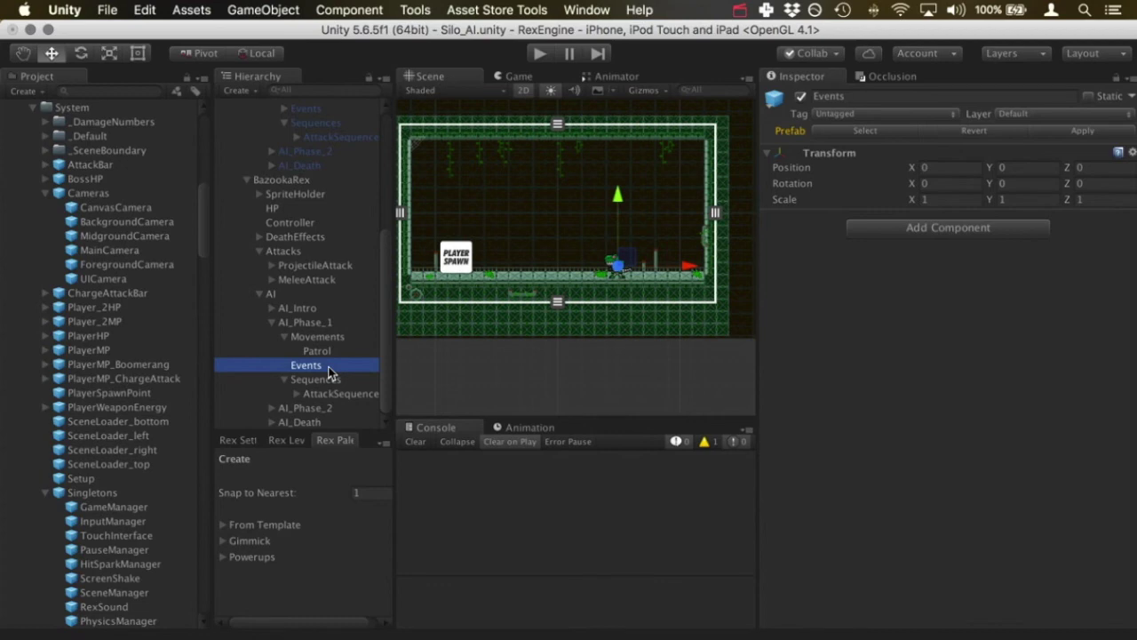
click(332, 321)
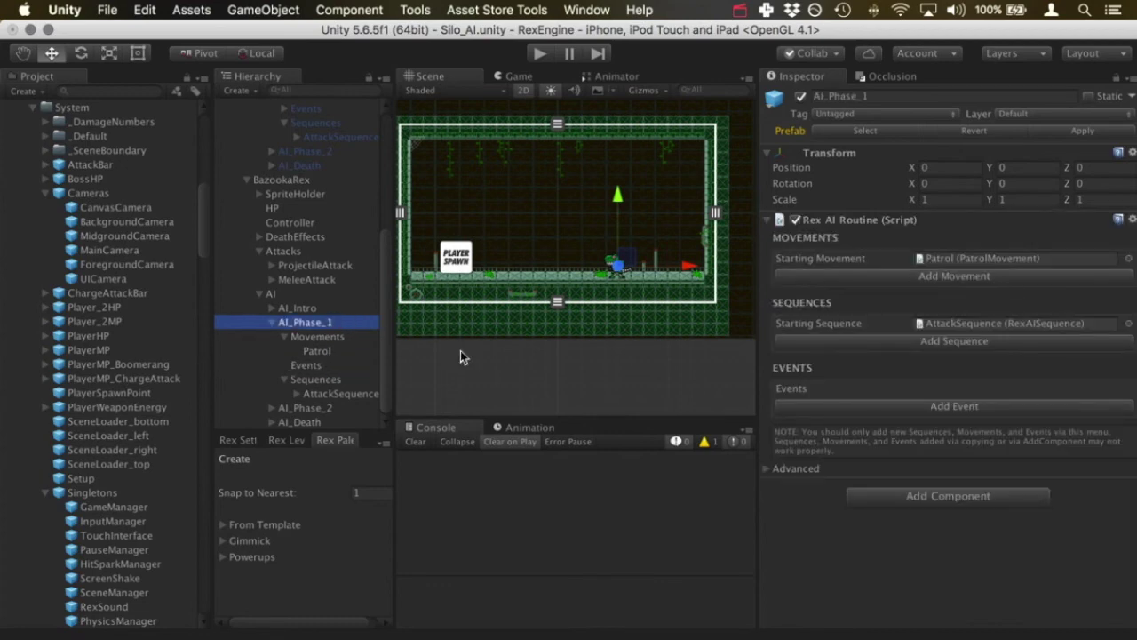
click(842, 409)
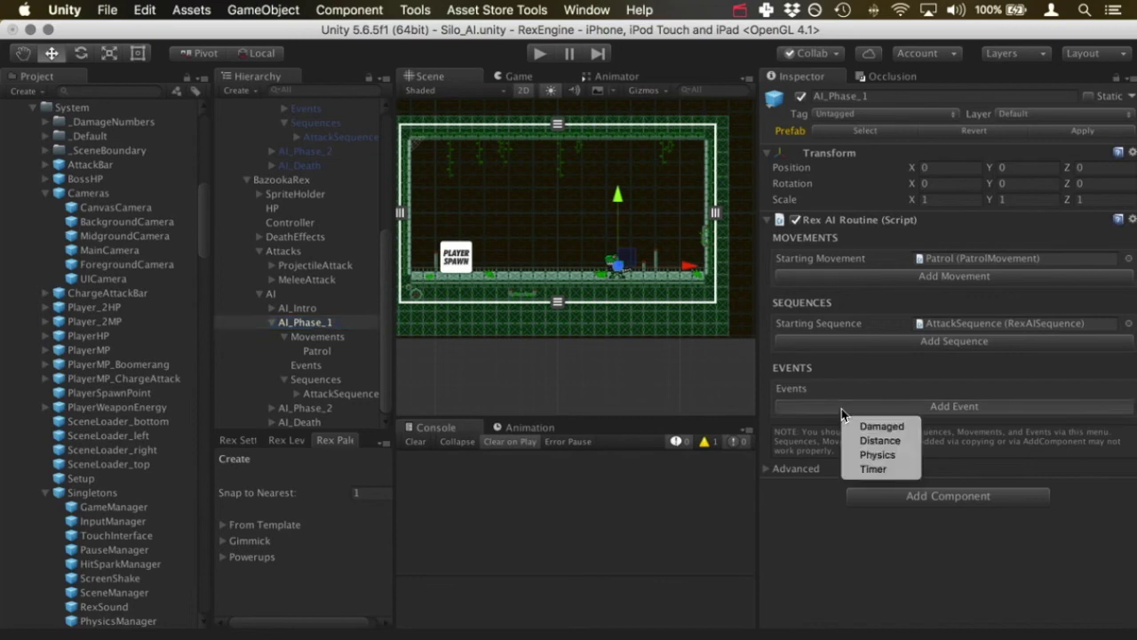
click(910, 428)
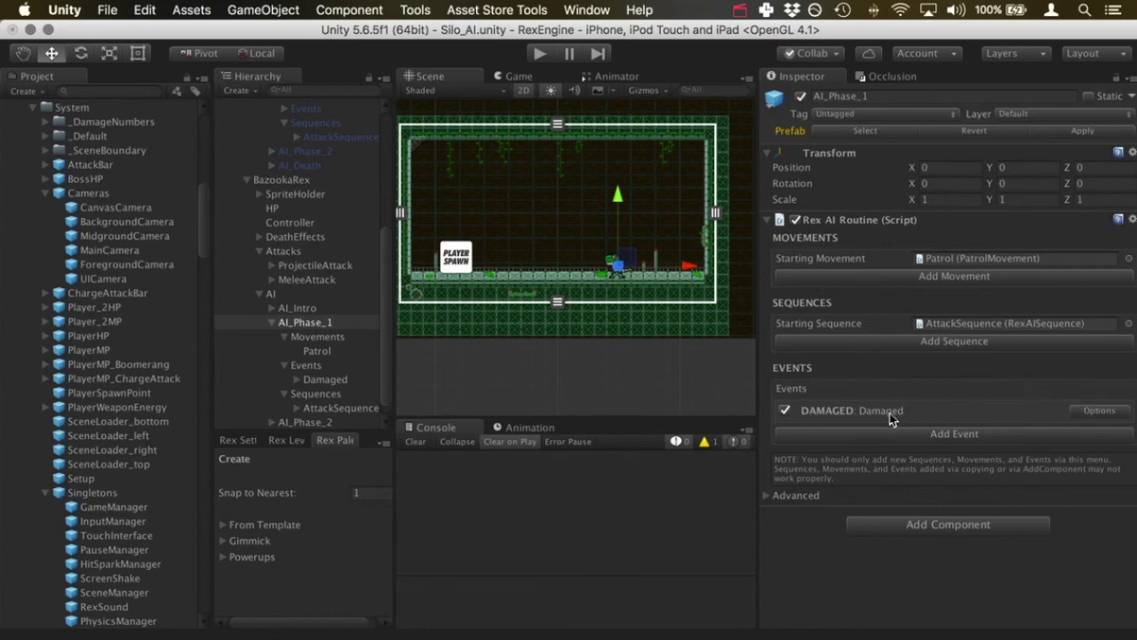
- Set the Damaged event's HP Percentage Threshold to 0.5, keeping HP Type at Percentage and Operator at Less Than Or Equal To
click(355, 384)
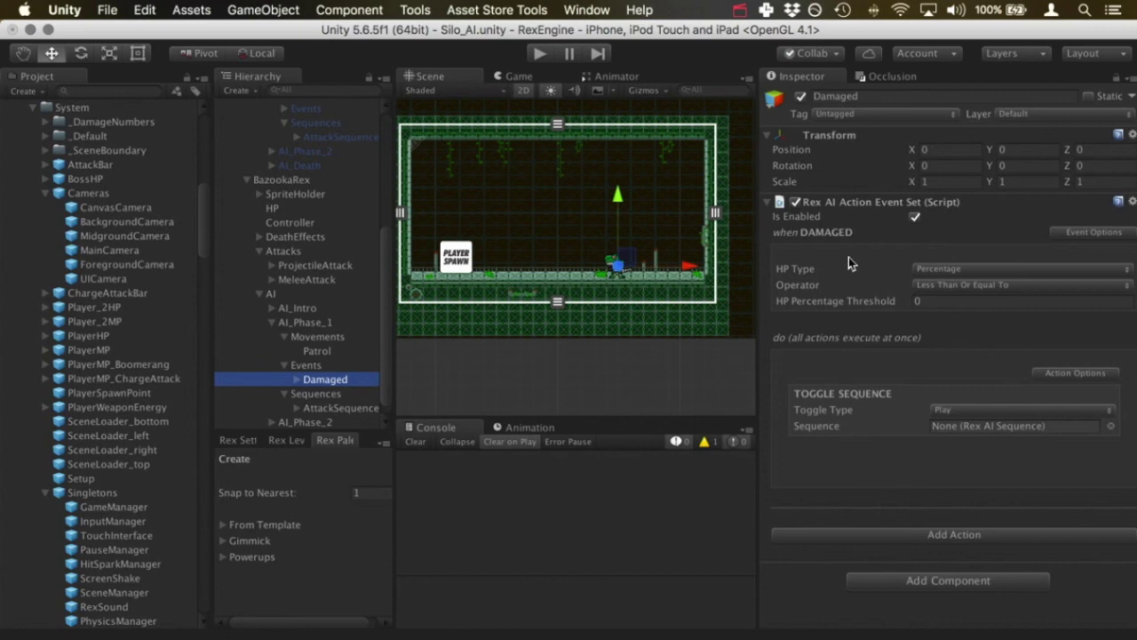
click(997, 268)
click(997, 268)
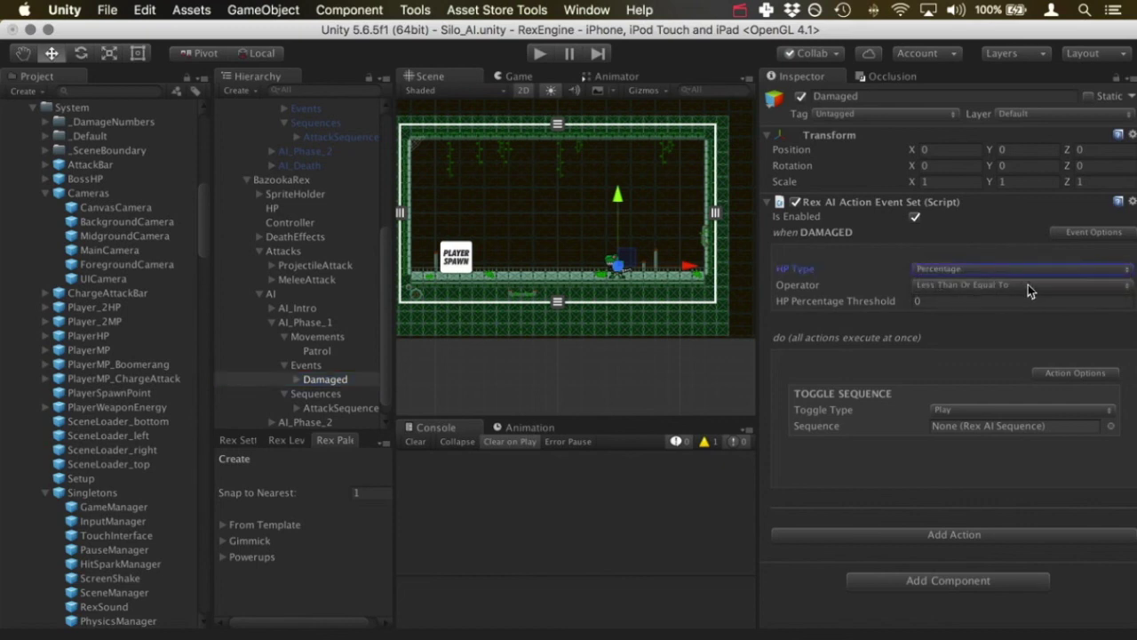
click(1028, 291)
key(Escape)
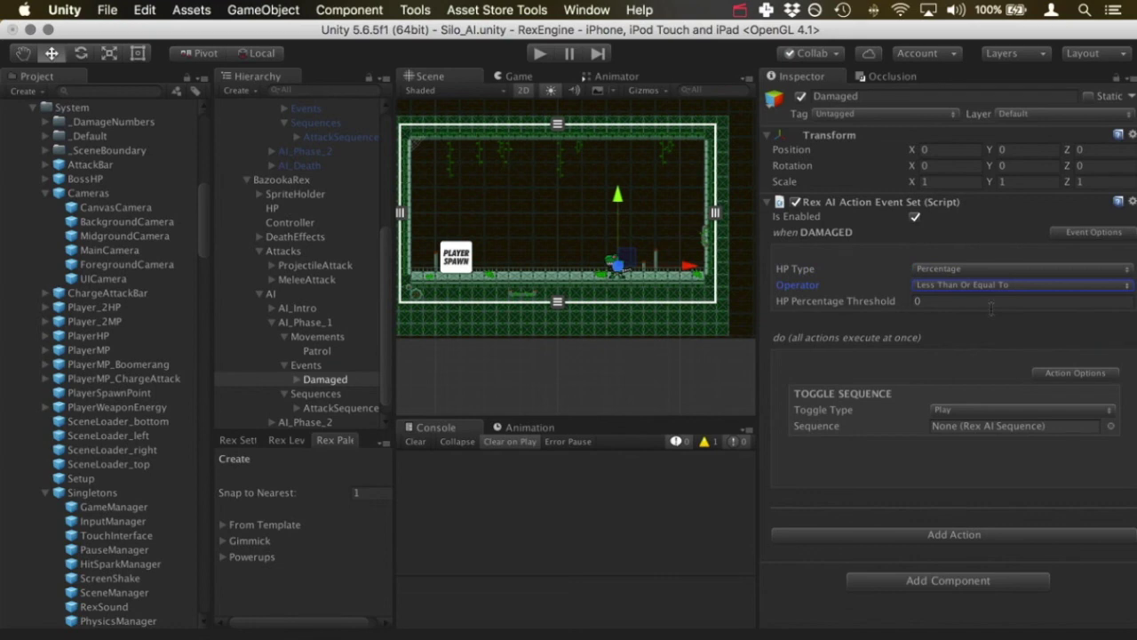
click(989, 303)
text(0.5)
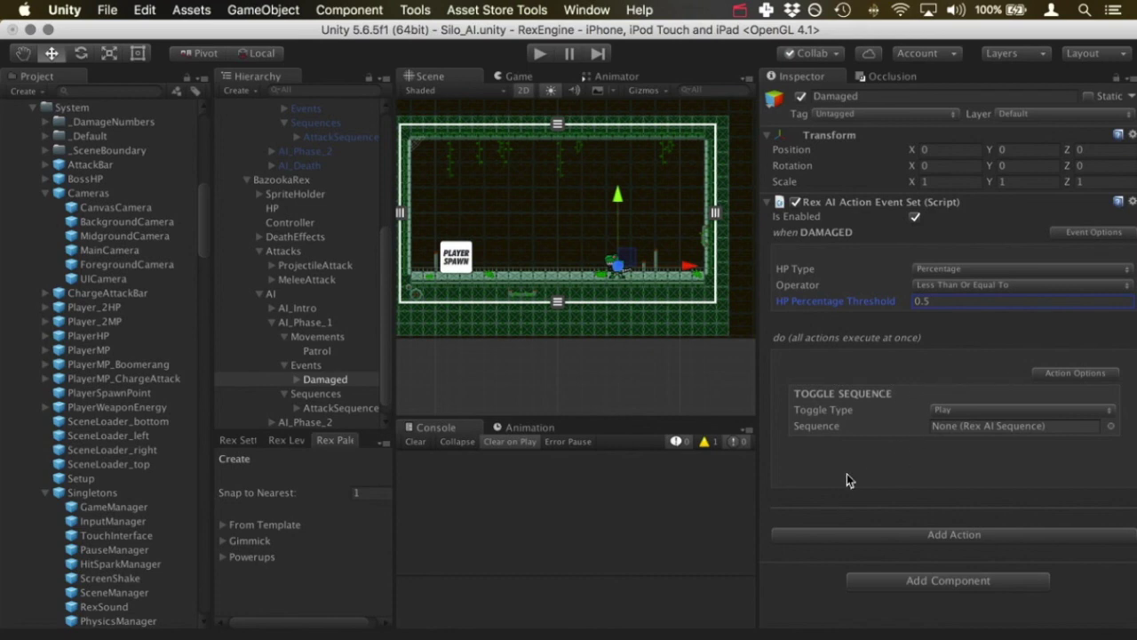
- Change the Damaged event's action type from Toggle Sequence to Change AI Routine
click(1077, 374)
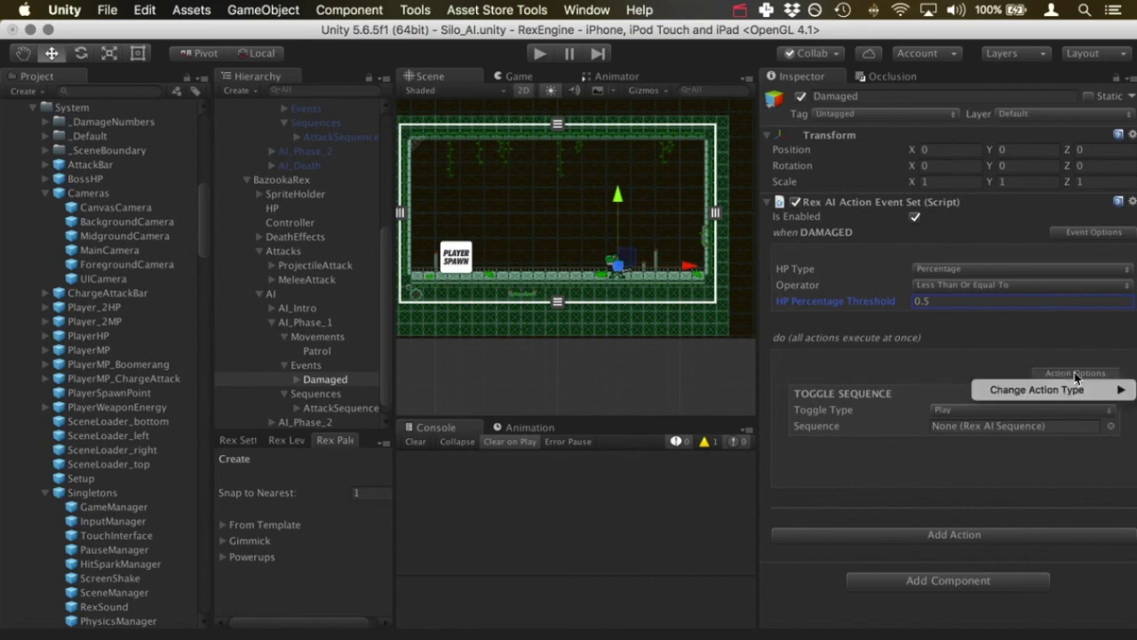
mouse_move(1093, 391)
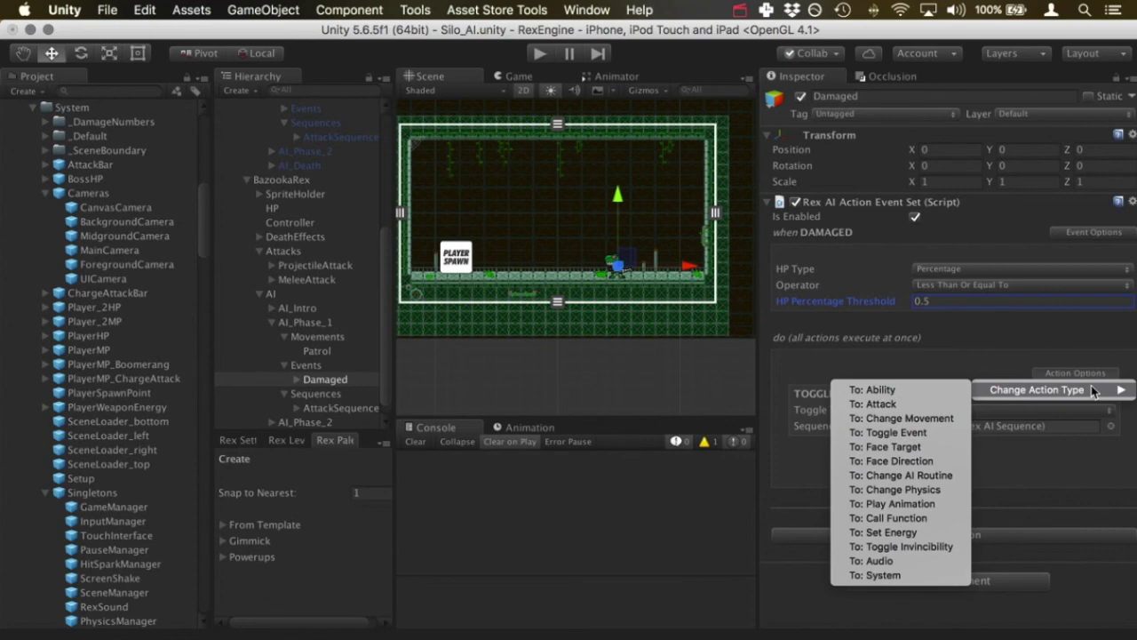
click(963, 476)
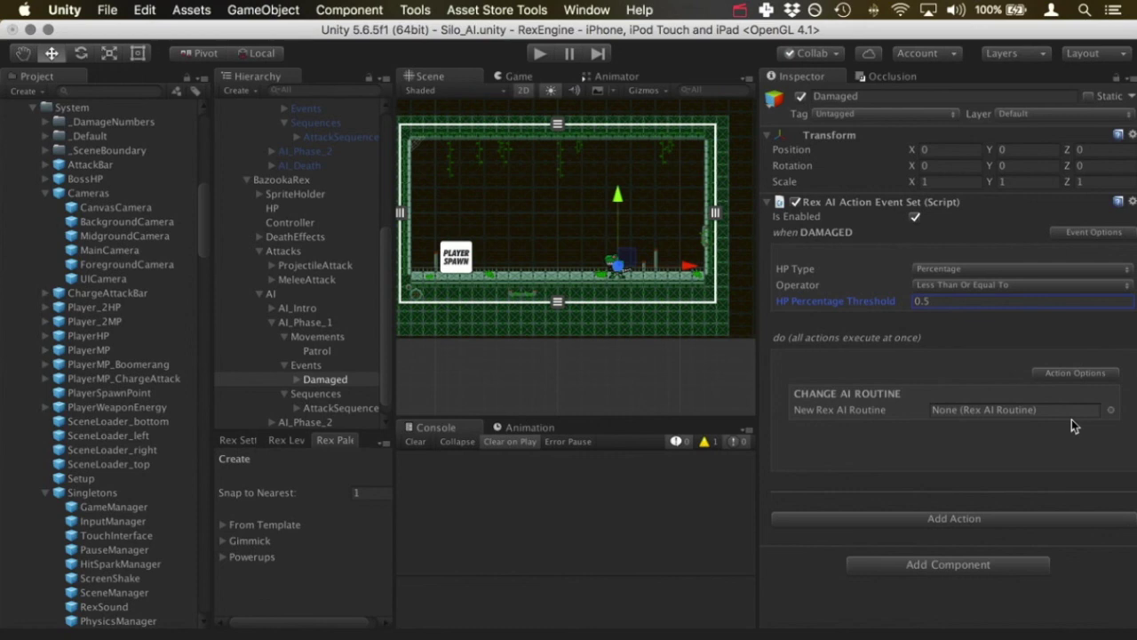
scroll(286, 313, down, 1)
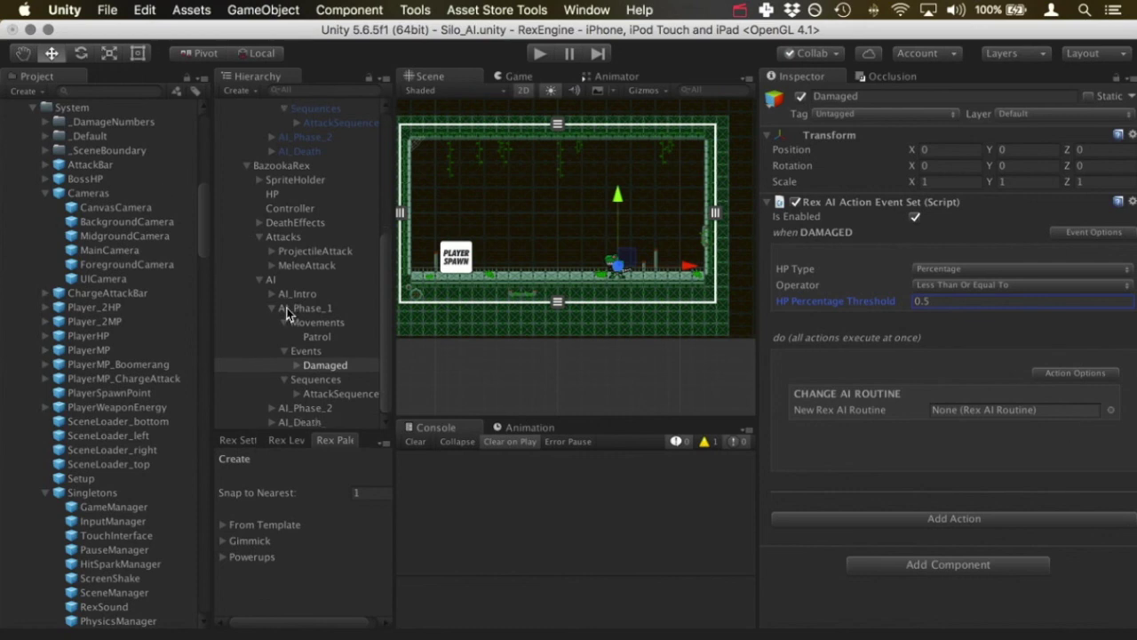